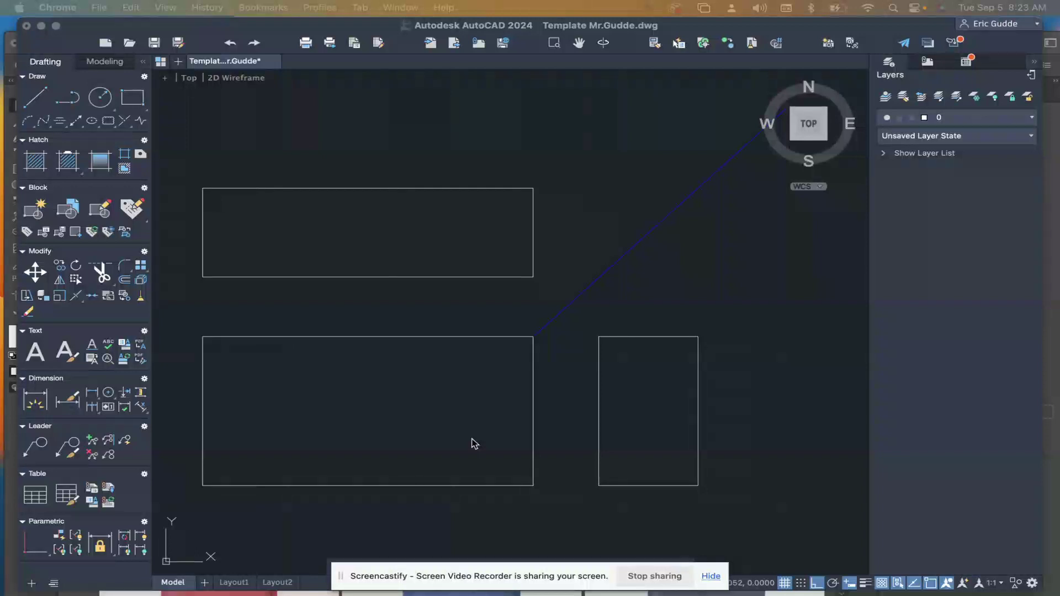
Offset the front view's right edge 0.75 inward, and offset the resulting line another 0.75 in the same direction.
left_click(533, 369)
key("Escape")
type("o")
key("Return")
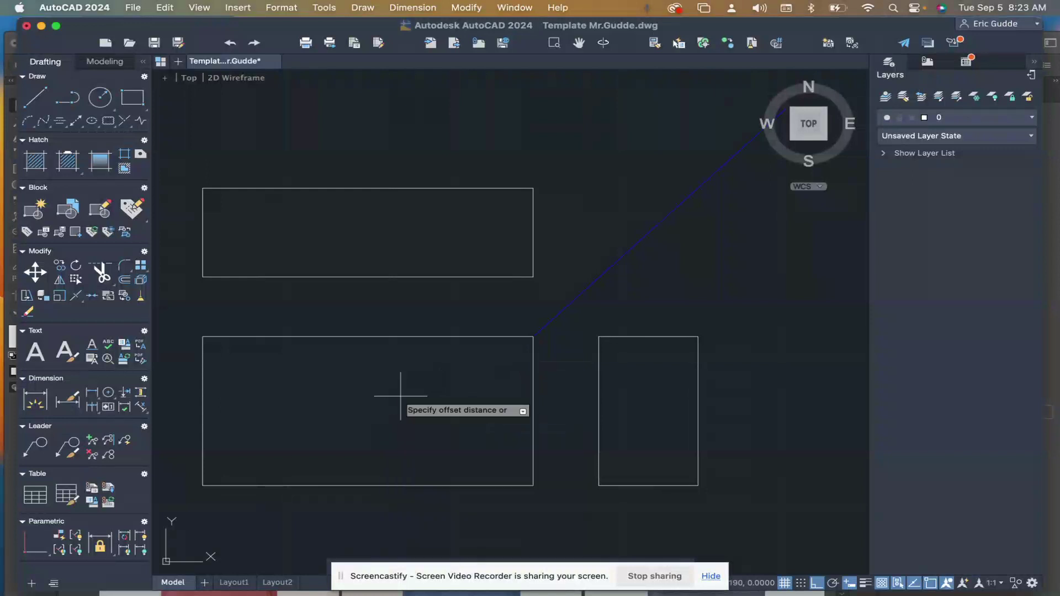
type(".75")
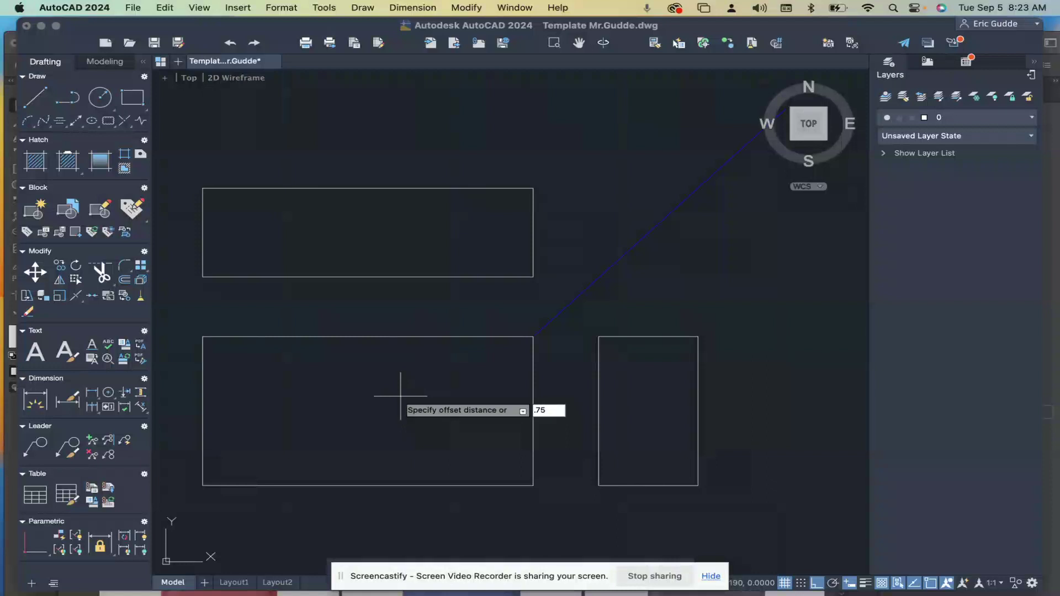
key("Return")
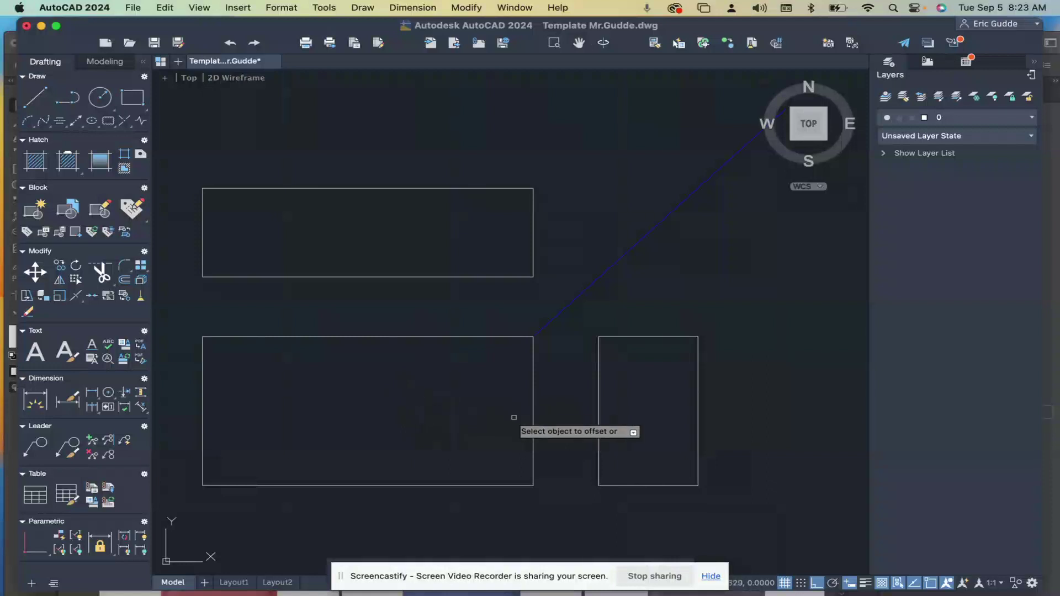
left_click(532, 426)
left_click(450, 432)
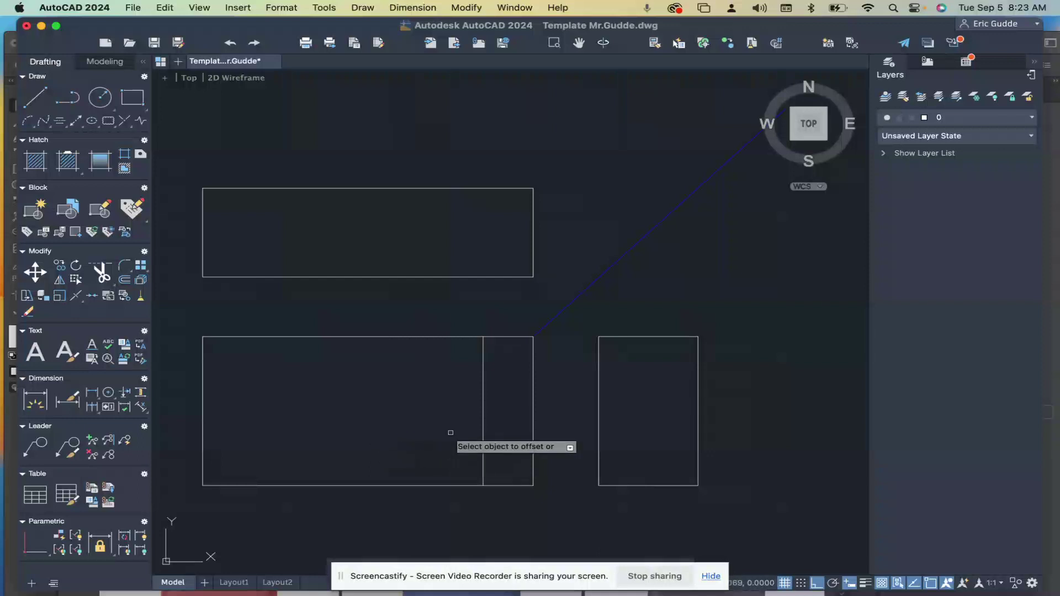
left_click(483, 448)
left_click(364, 420)
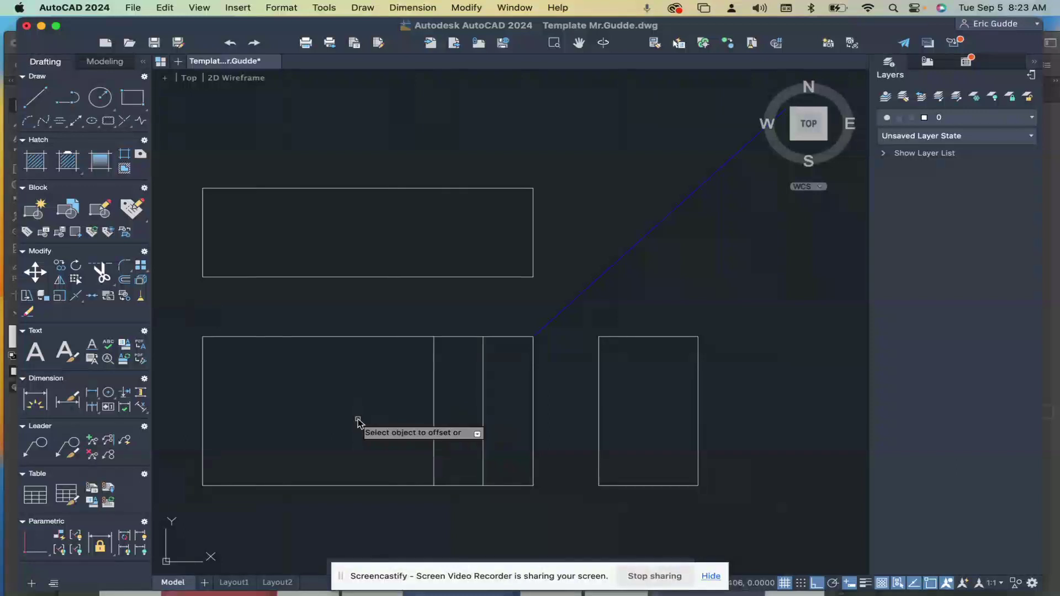
key("super+Tab")
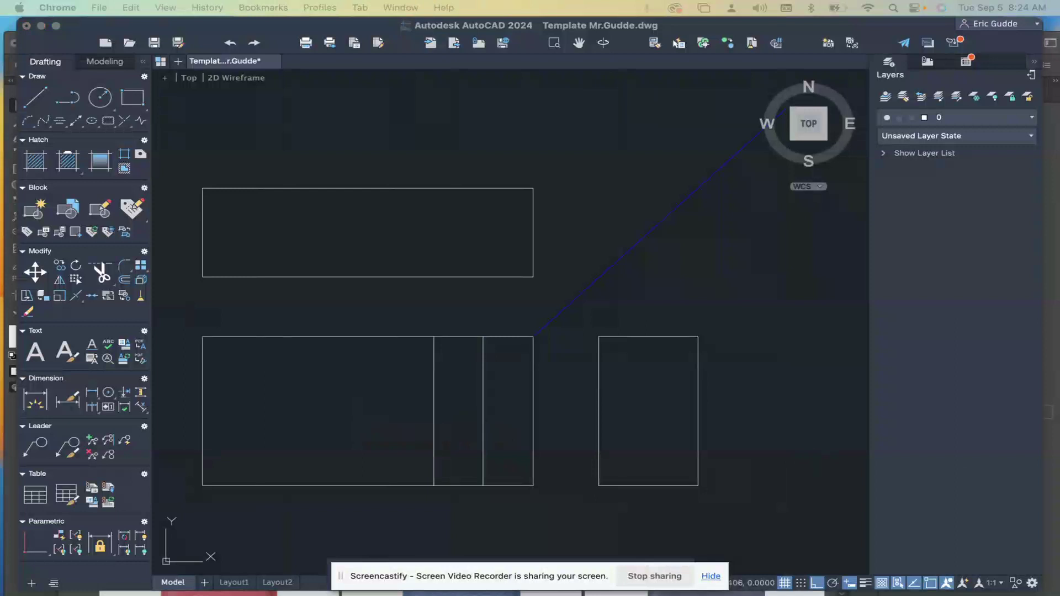
left_click(633, 425)
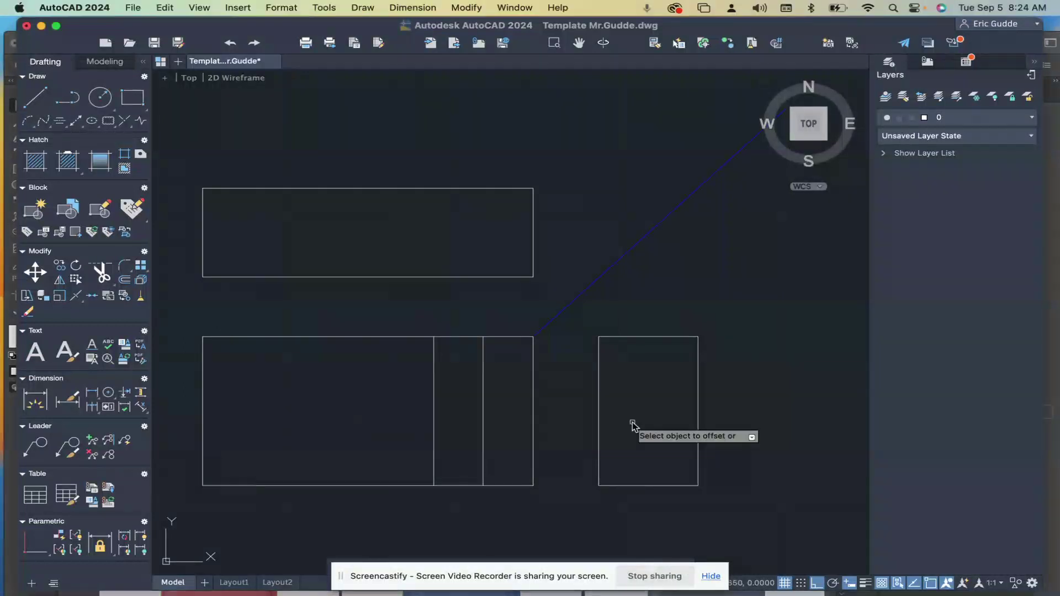
key("Escape")
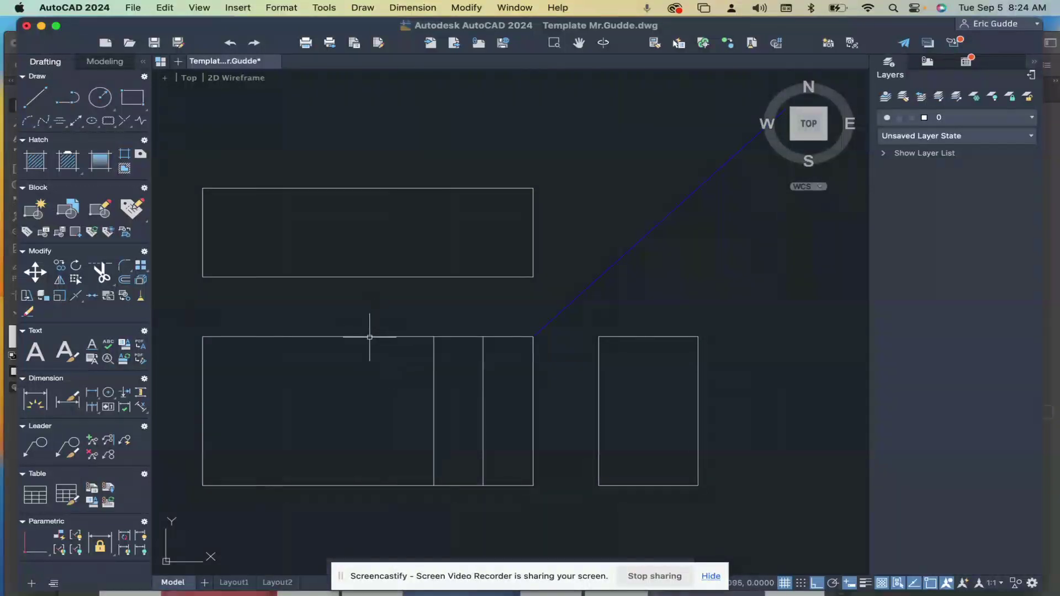
Offset the front view's top edge 1.25 downward.
type("o")
key("Return")
type("1.25")
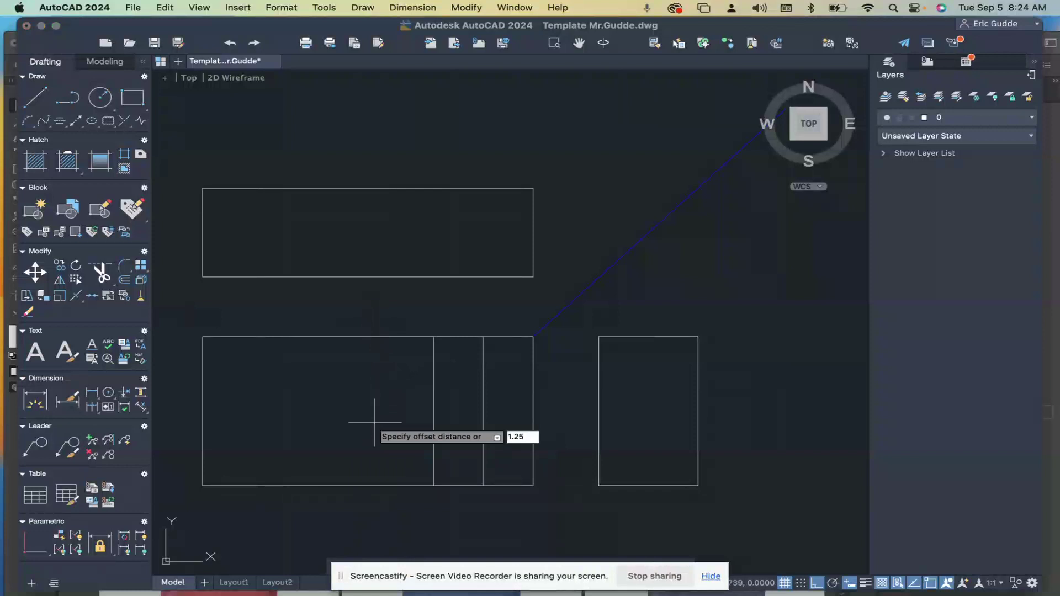
key("Return")
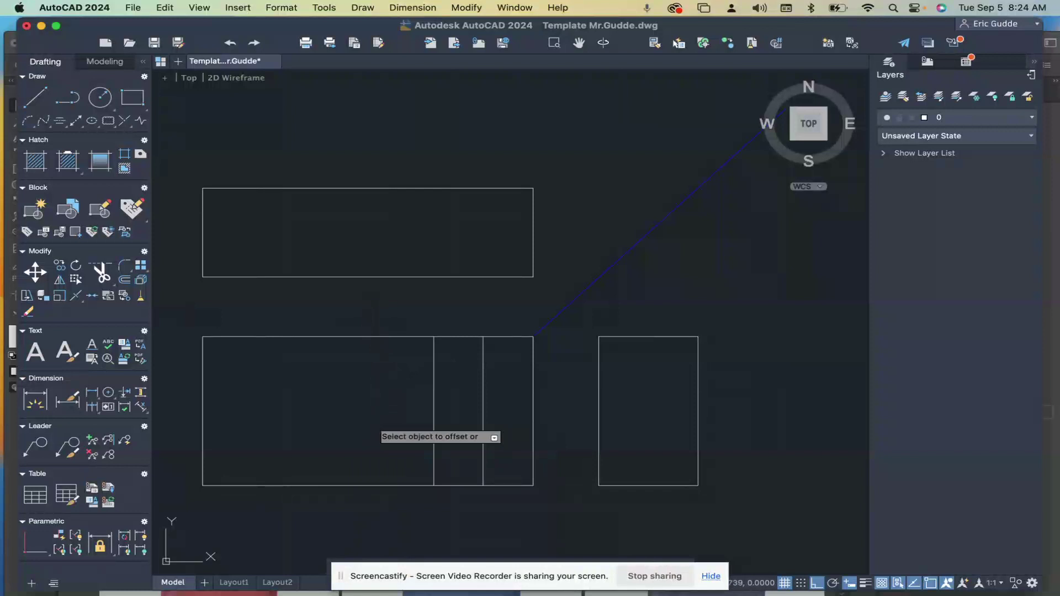
left_click(384, 338)
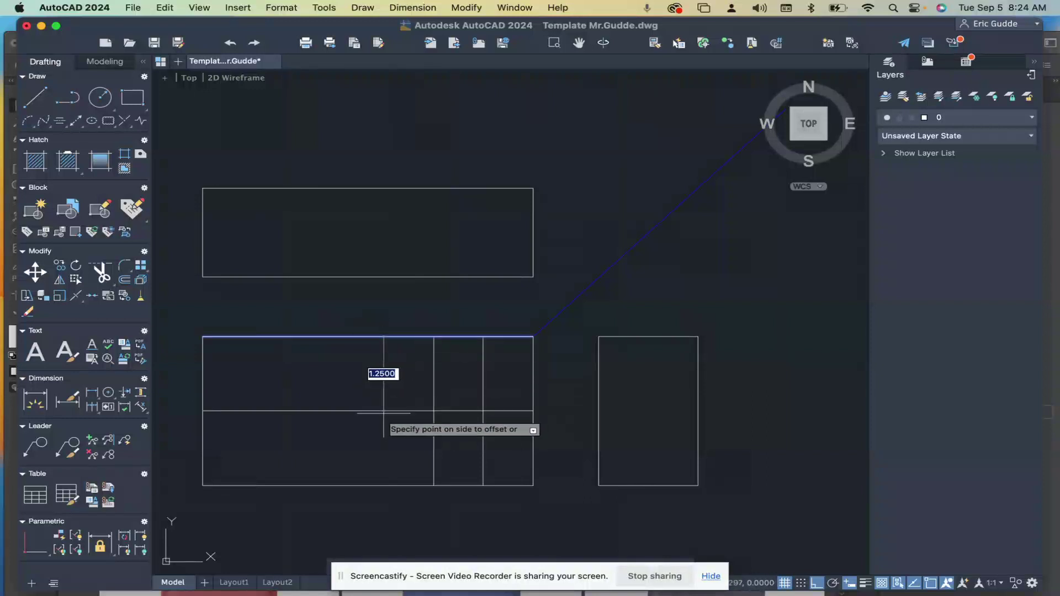
left_click(384, 433)
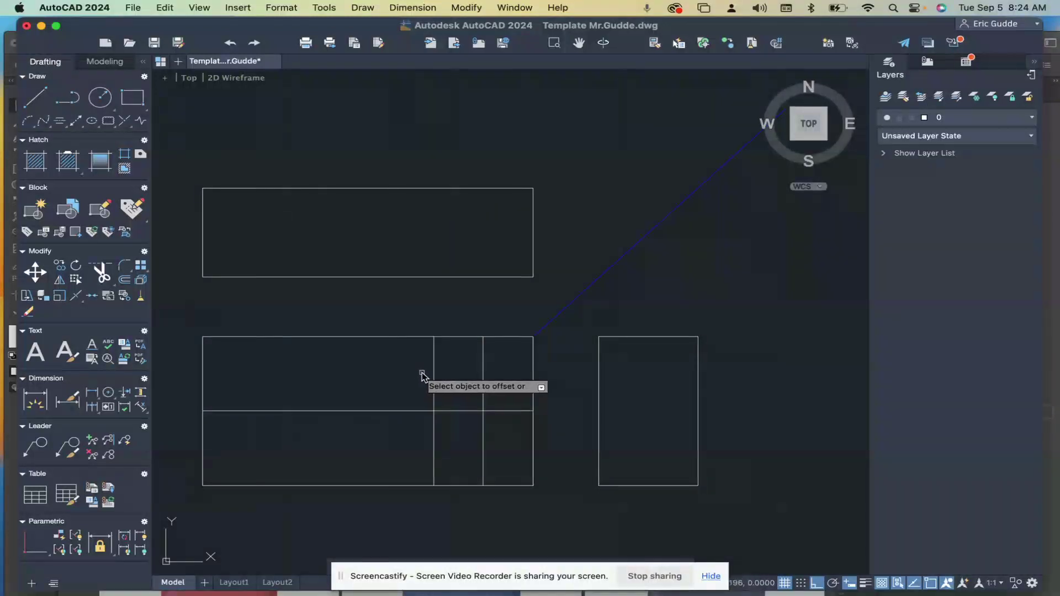
key("Escape")
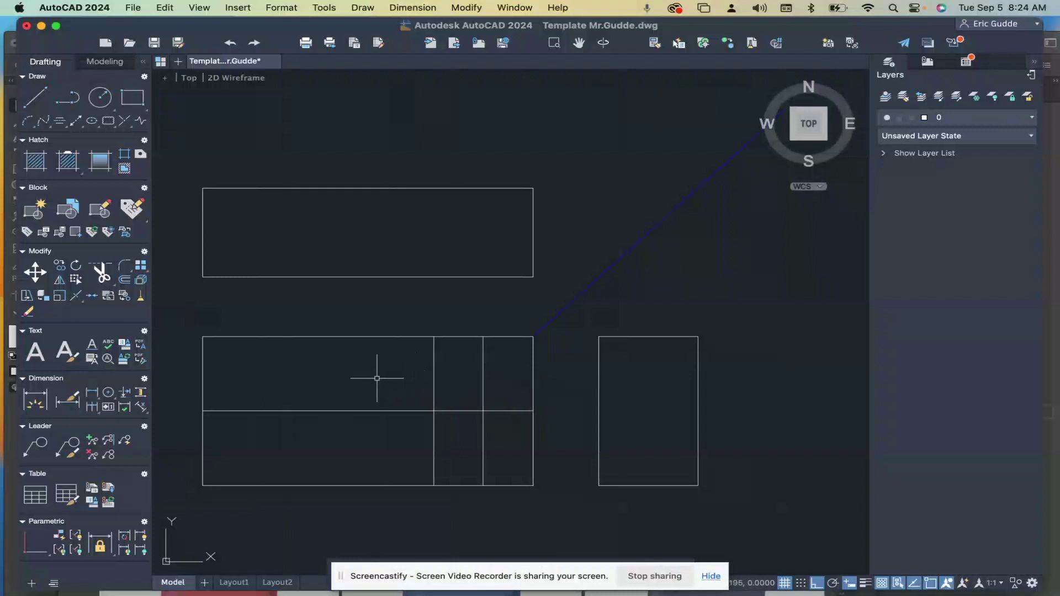
Draw a 135° line from the intersection of the horizontal line and the inner vertical offset line to beyond the front view's top edge.
type("l")
key("Return")
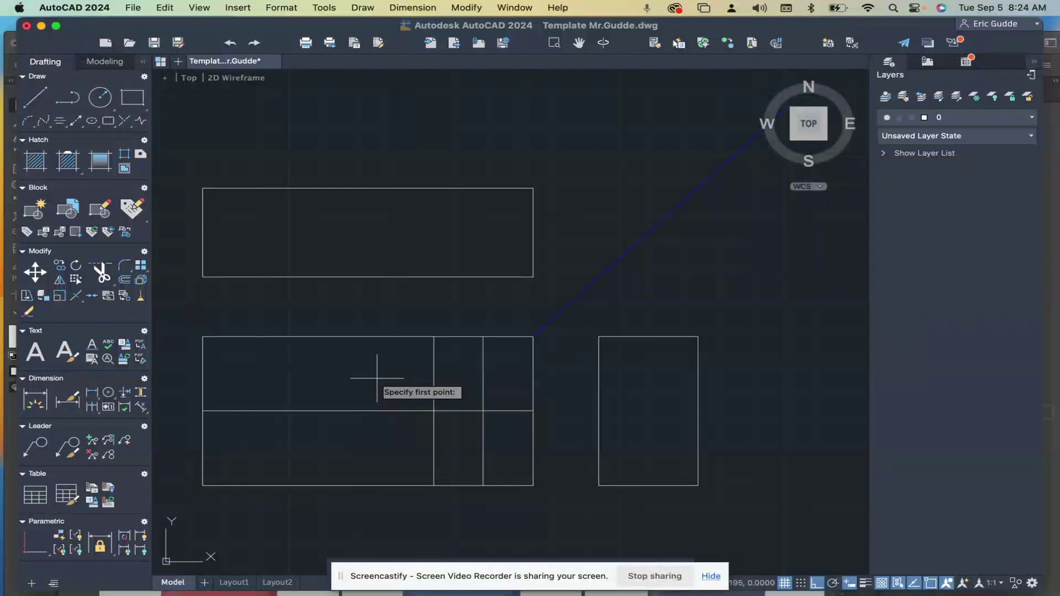
left_click(434, 411)
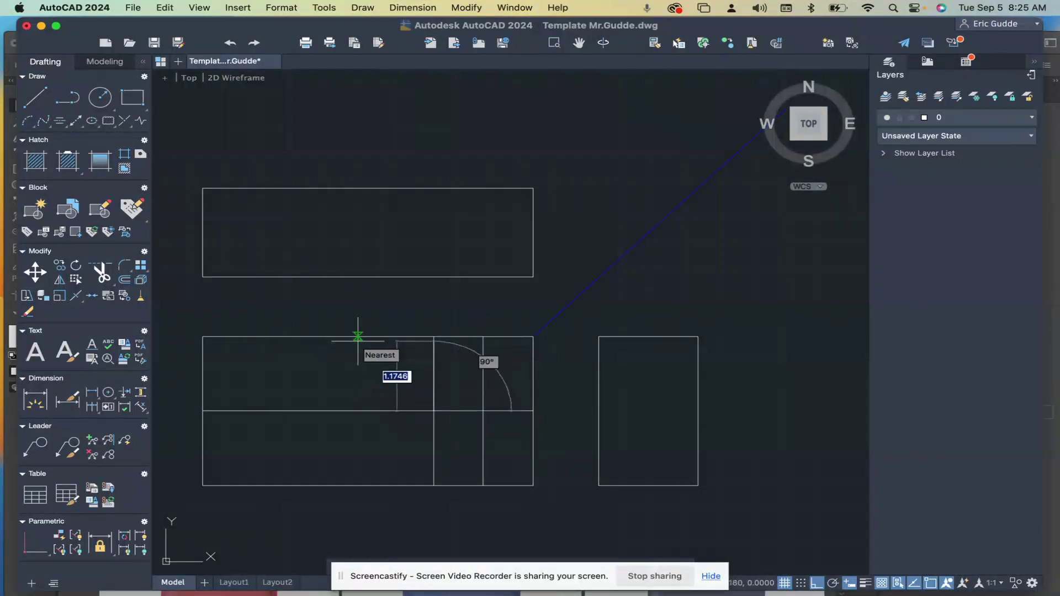
type("< ")
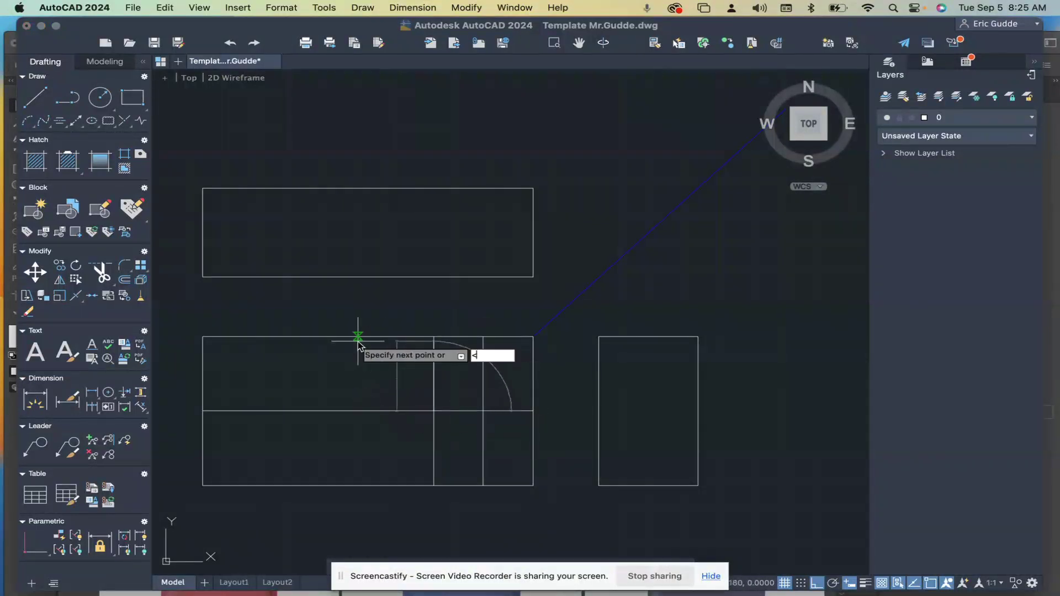
type("135")
key("Return")
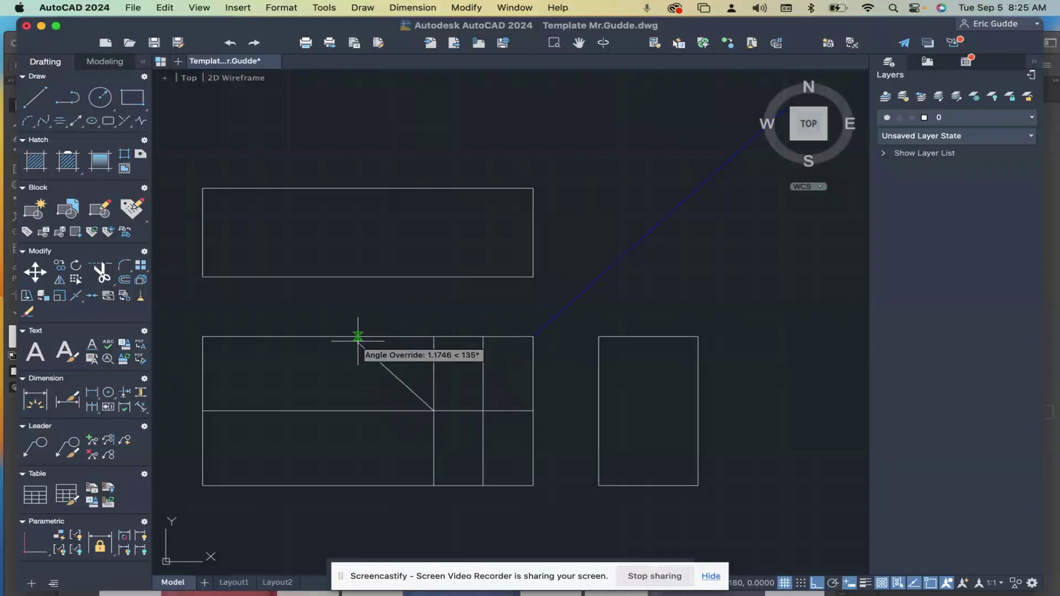
left_click(307, 304)
key("Return")
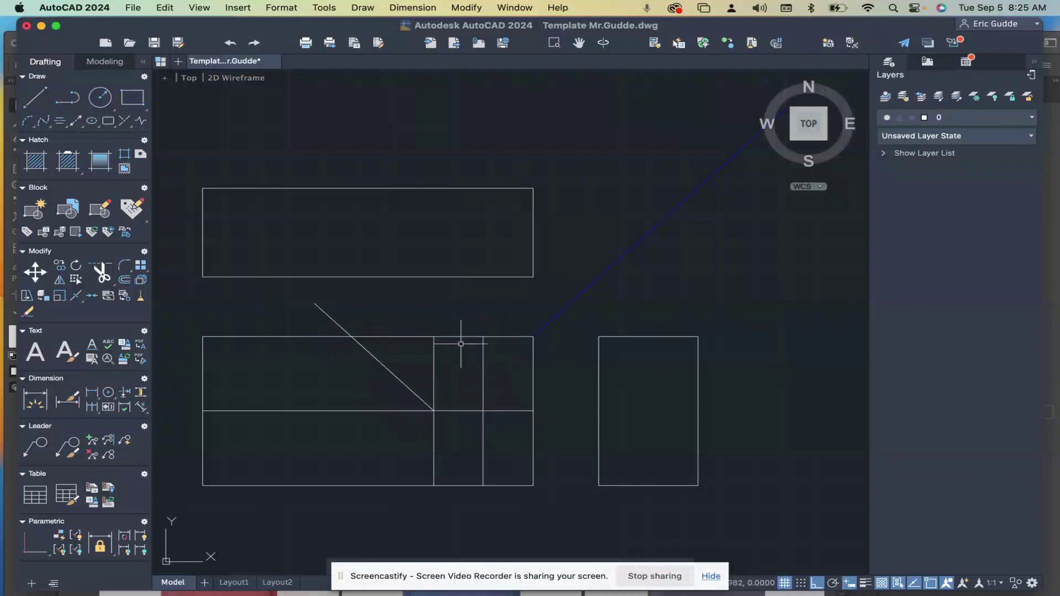
Trim the front view to its stepped, sloped outline, removing the excess above the slope and step and the horizontal line inside the tall part.
type("trim")
key("Return")
scroll(475, 350, "up", 1)
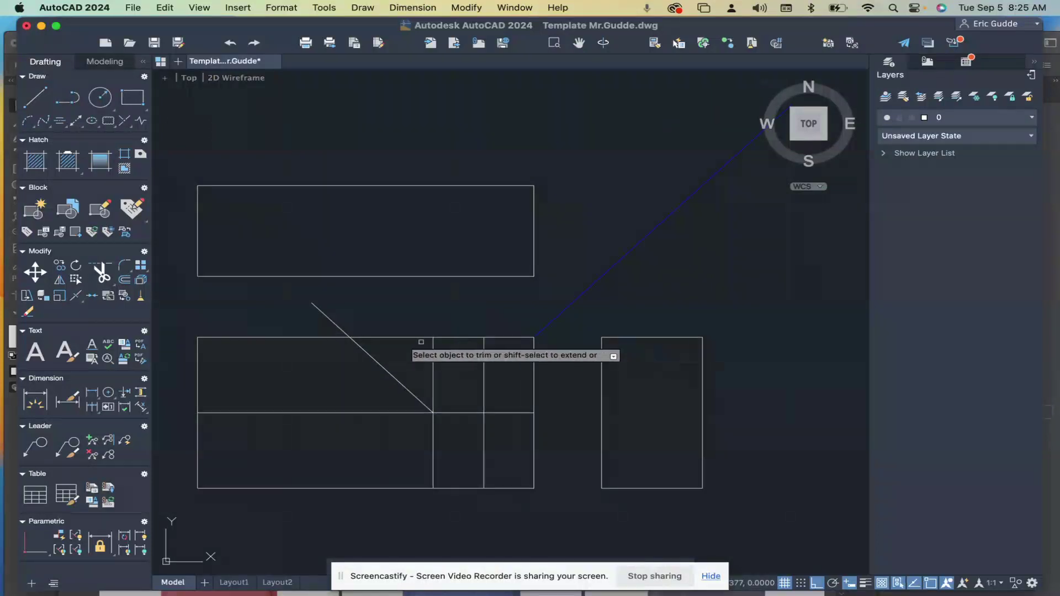
scroll(349, 330, "up", 1)
left_click(346, 332)
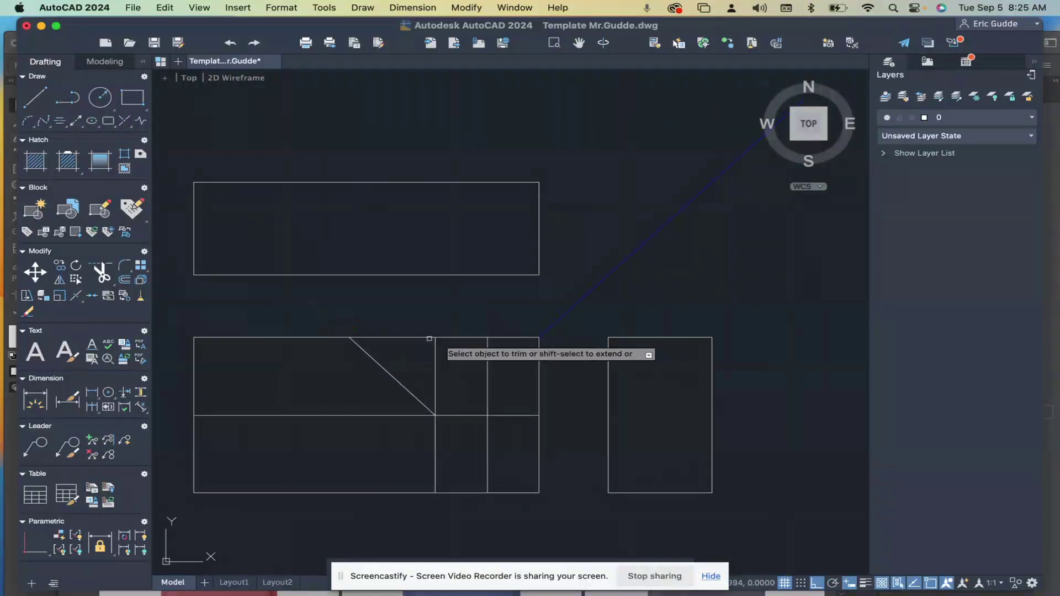
left_click_drag(554, 348, 428, 357)
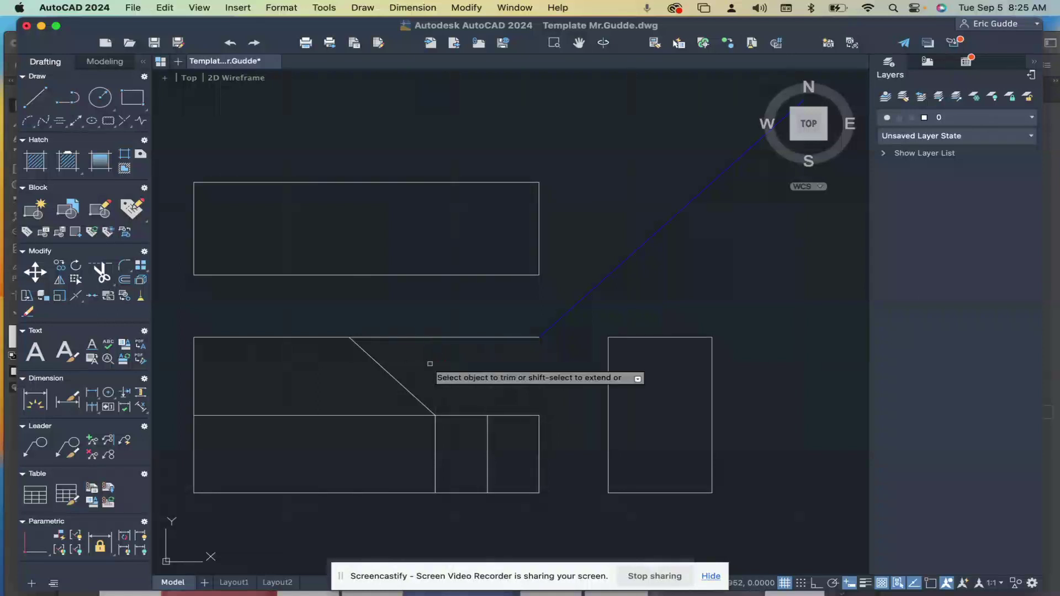
mouse_move(493, 321)
left_mouse_down()
mouse_move(440, 345)
mouse_move(450, 372)
left_mouse_up()
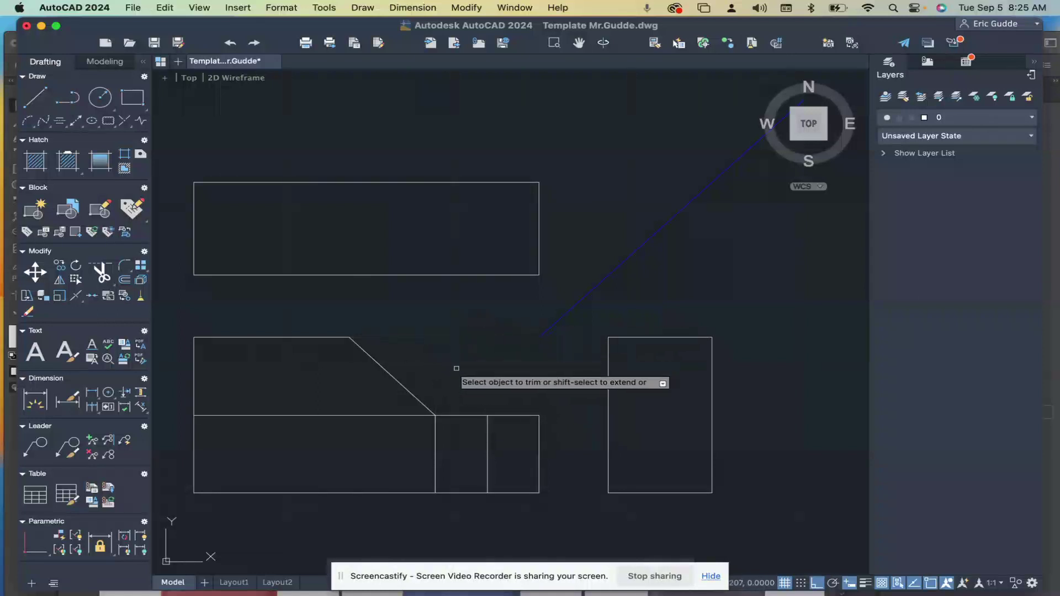
left_click(398, 416)
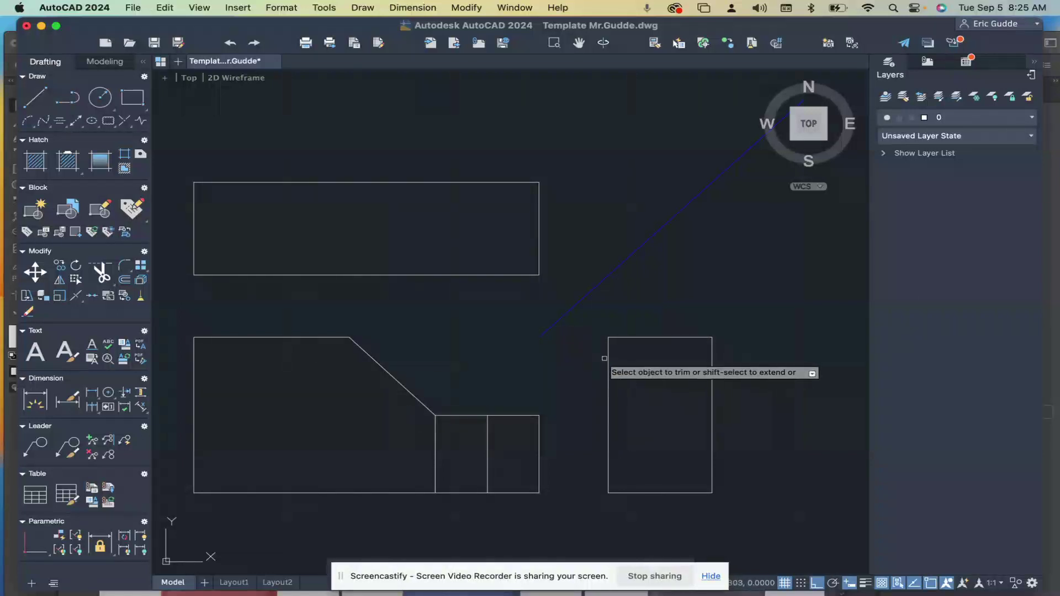
key("Escape")
Offset the top edge of the front view's low step 0.625 downward.
scroll(606, 358, "down", 1)
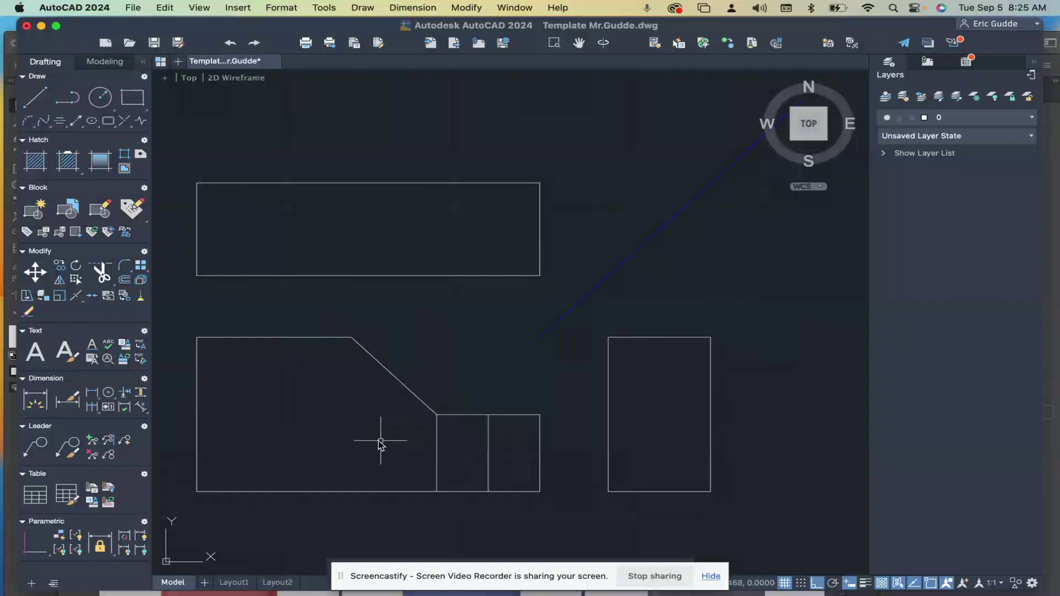
type("o")
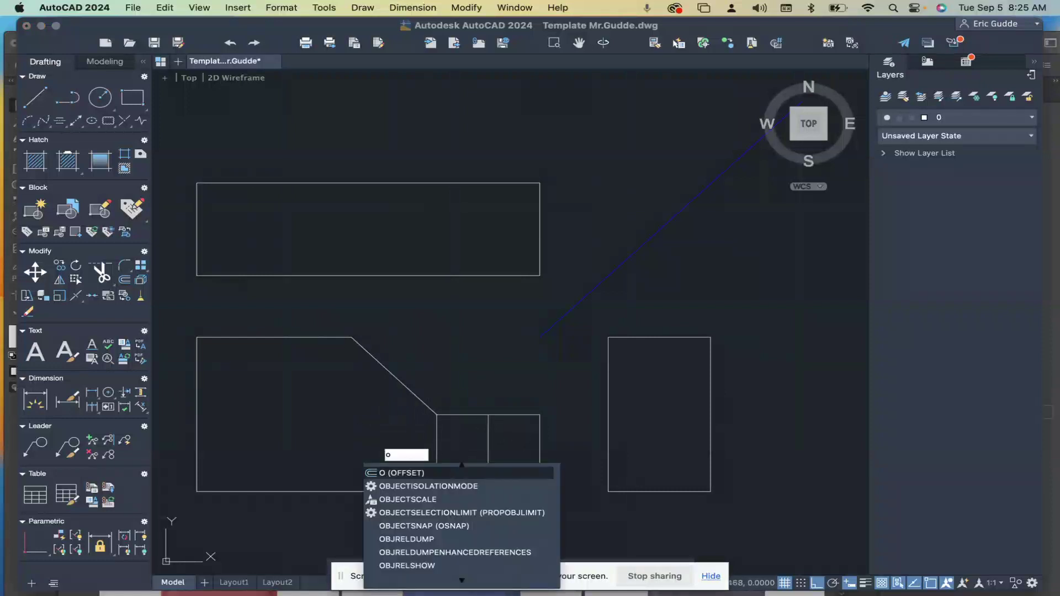
key("Return")
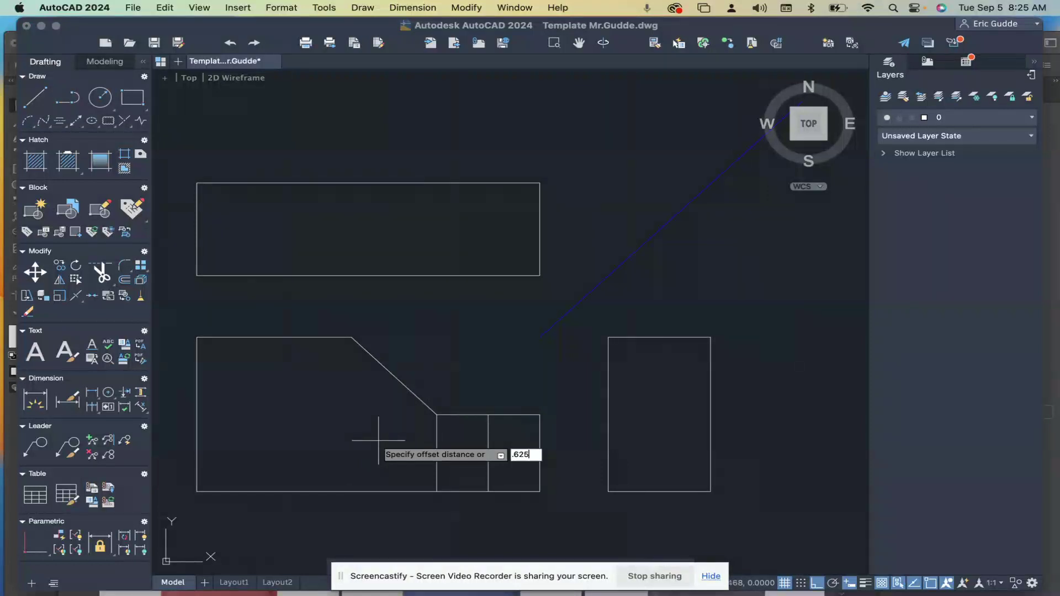
key("Return")
left_click(499, 415)
left_click(503, 444)
key("Escape")
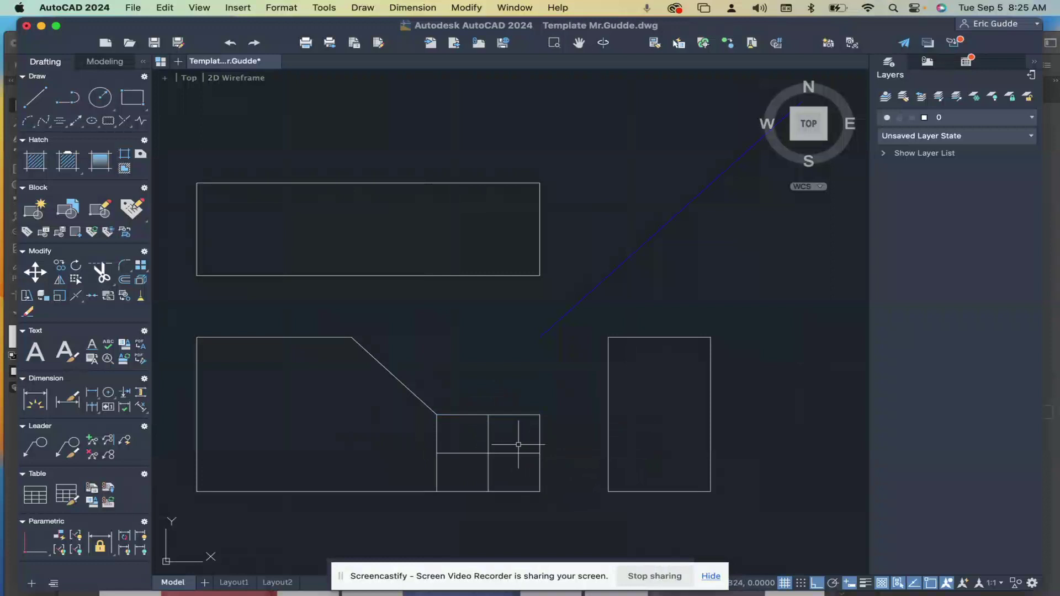
Draw a 0.625 diameter circle centred where the two construction lines cross in the front view's low step.
left_click(100, 99)
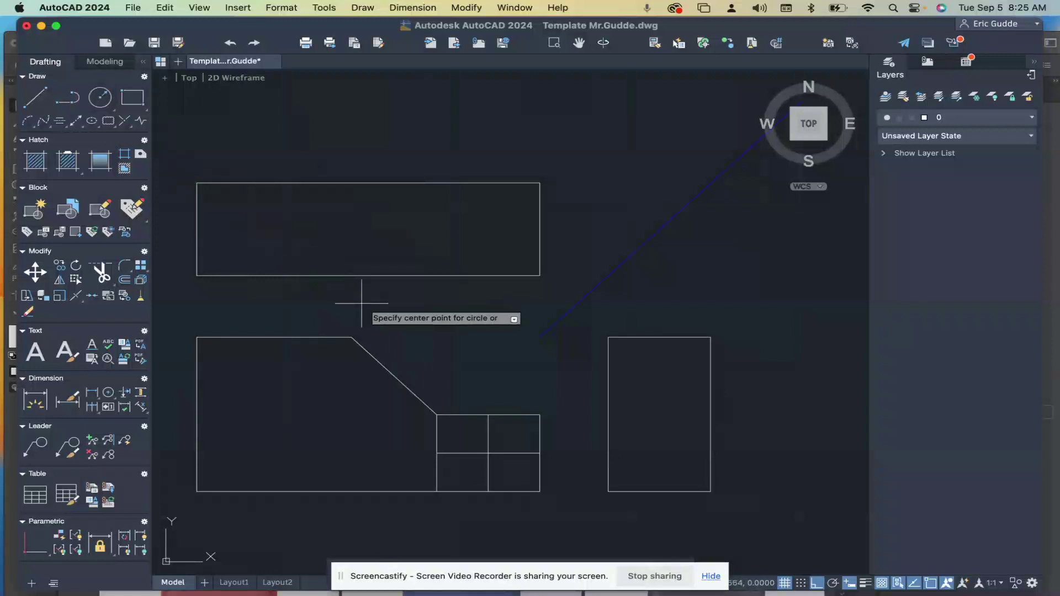
left_click(489, 455)
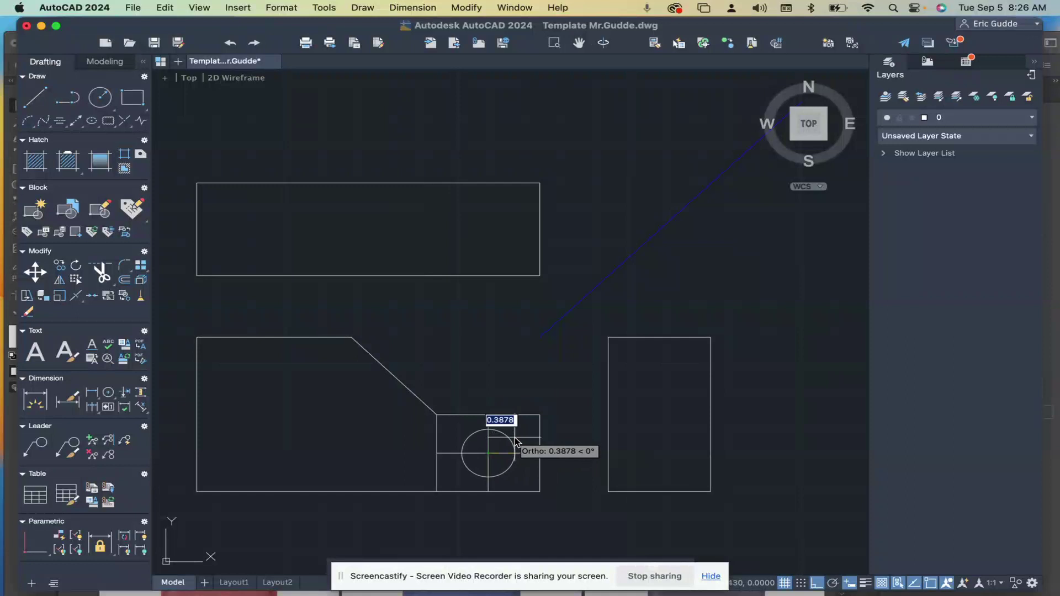
type("d")
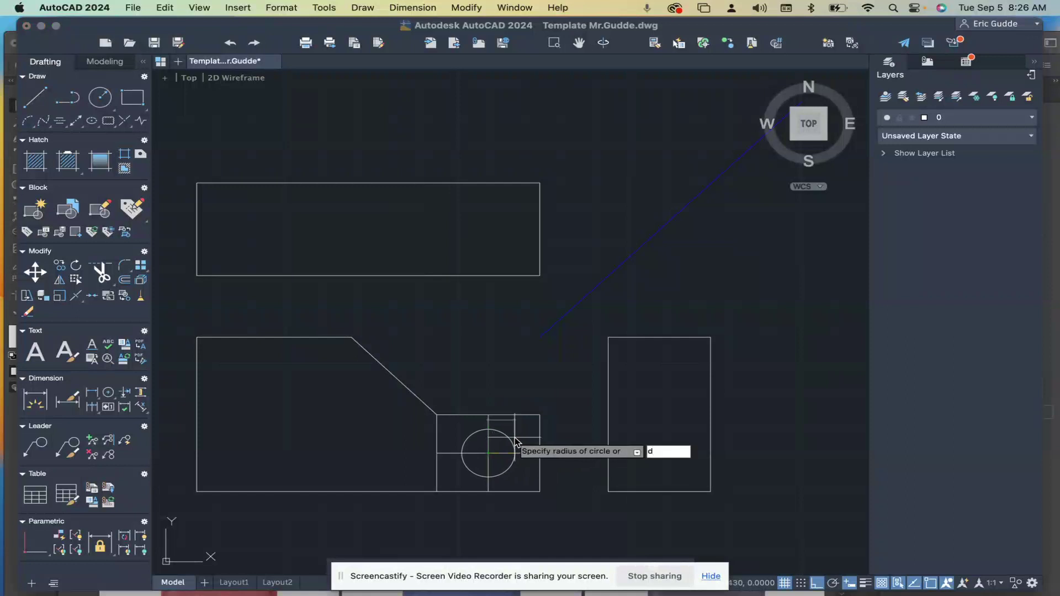
key("Return")
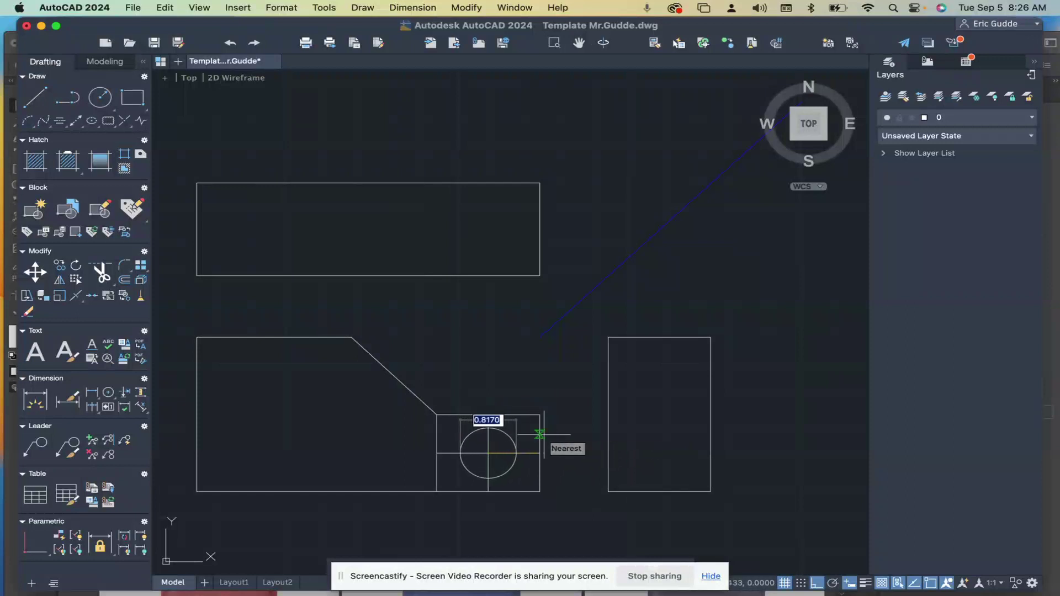
type(".625")
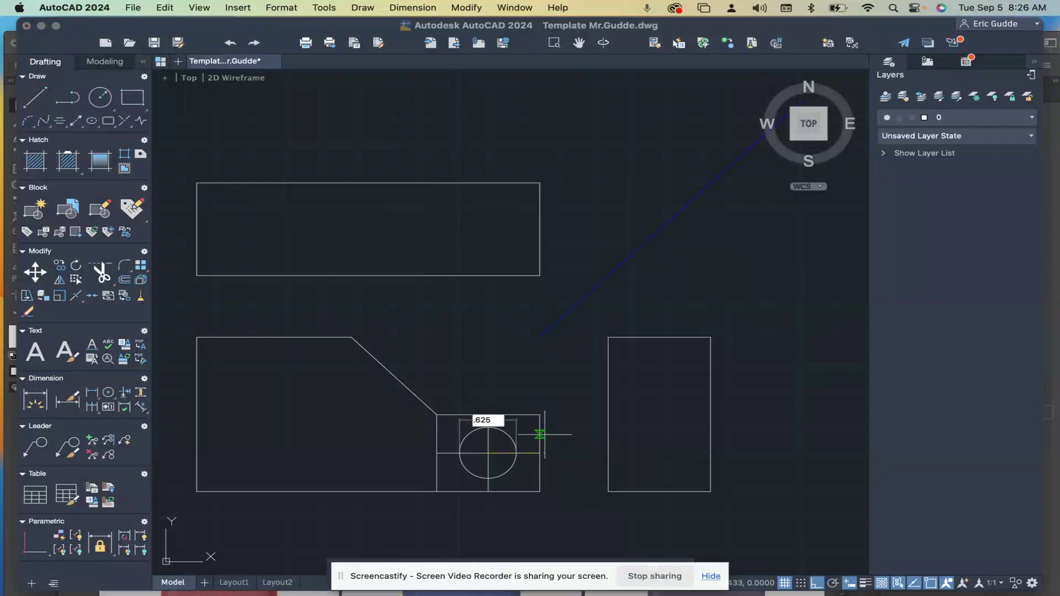
key("Return")
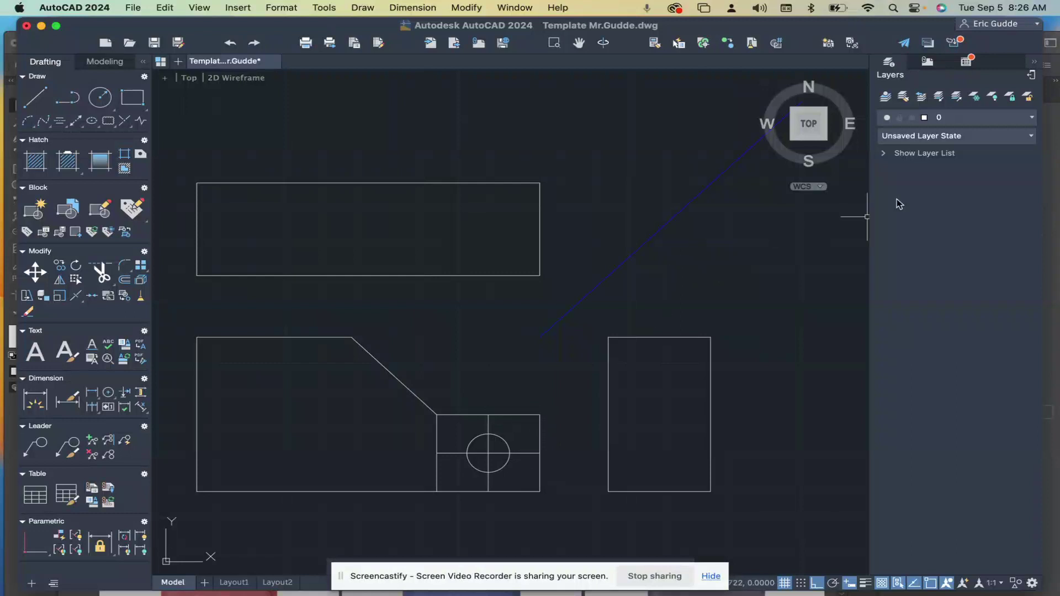
On the Projection layer, draw a vertical line from the slope's upper corner in the front view up past the top view.
left_click(886, 156)
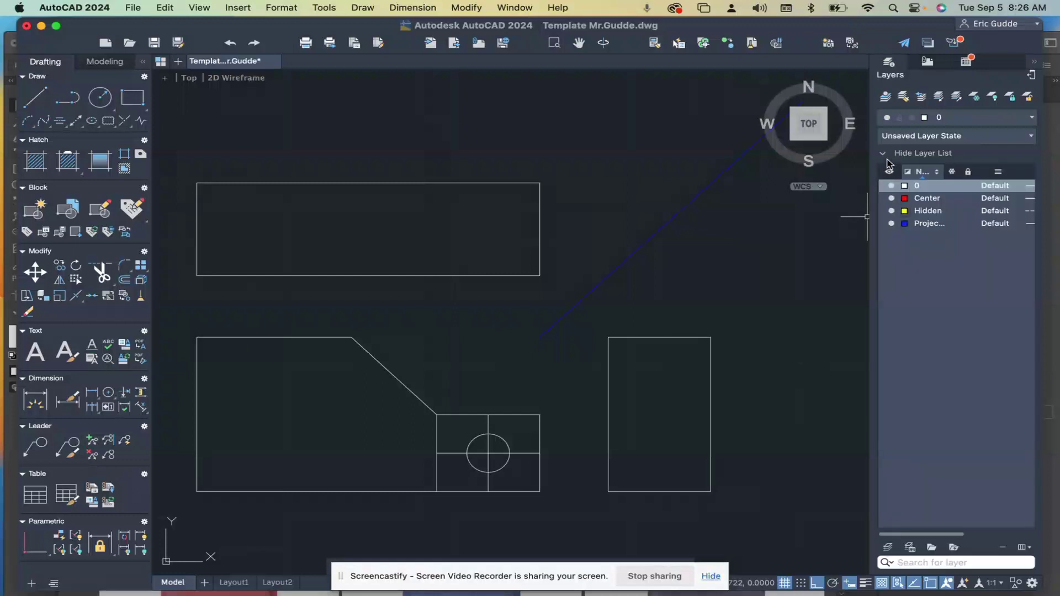
left_click(883, 155)
left_click(952, 118)
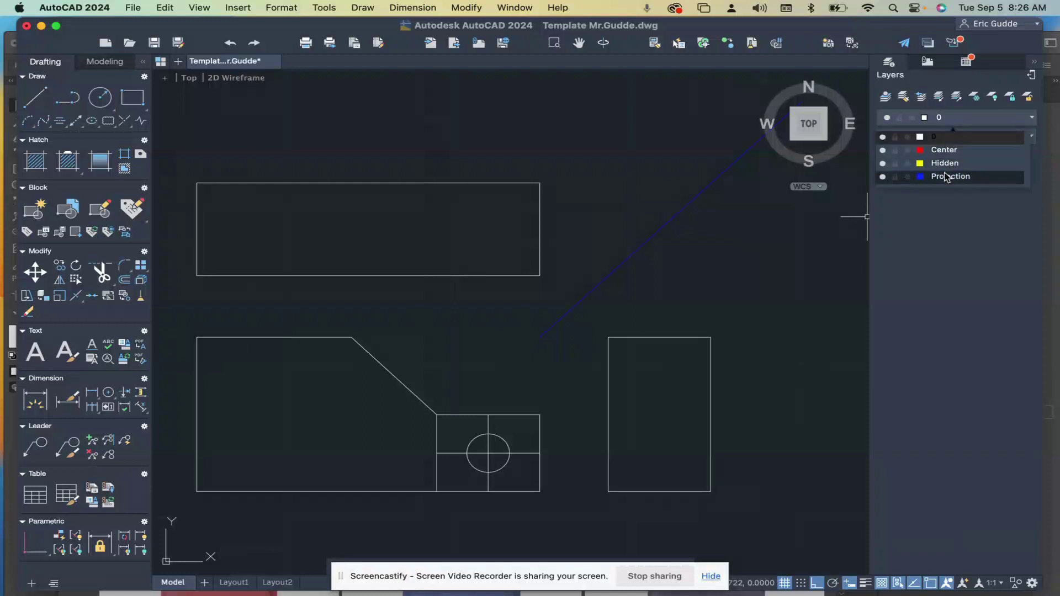
left_click(946, 176)
type("l")
key("Return")
left_click(351, 337)
left_click(371, 128)
key("Return")
Draw a vertical projection line from the slope's lower corner, where it meets the low step, up past the top view.
key("Return")
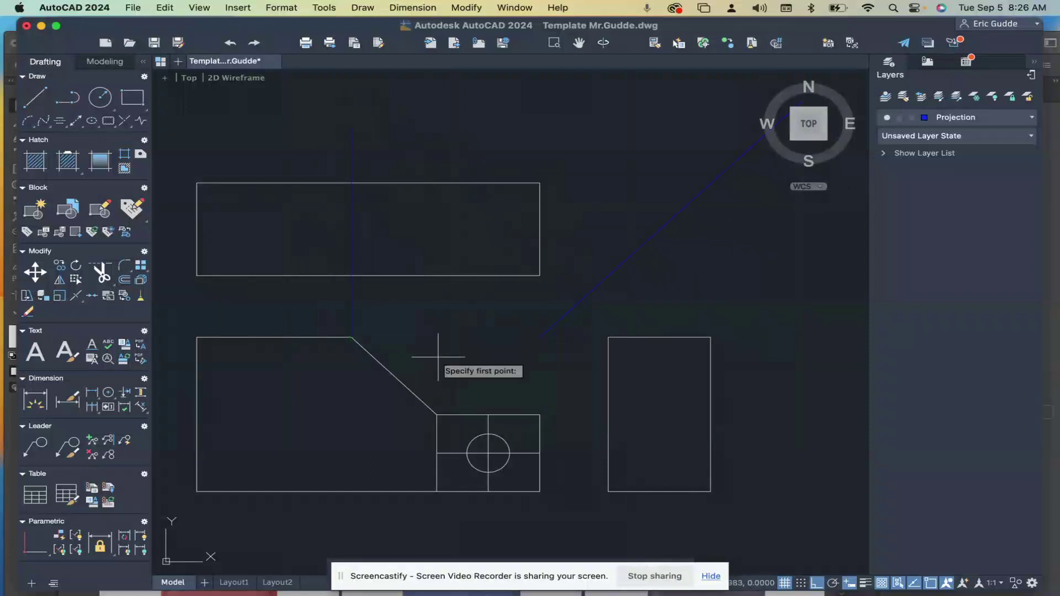
left_click(437, 414)
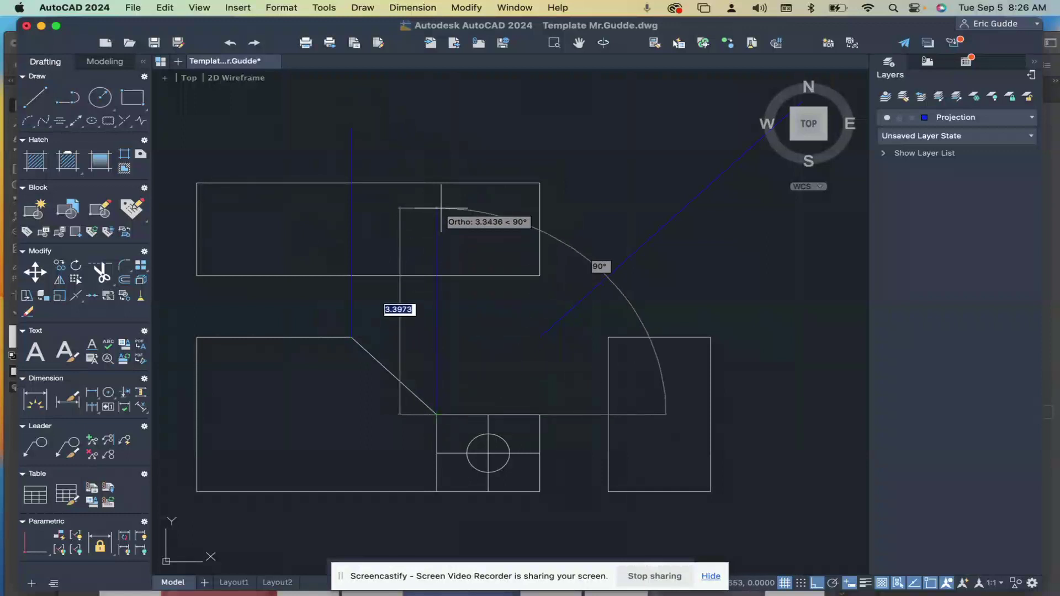
left_click(445, 140)
key("Return")
Draw vertical projection lines from the hole's left quadrant and its vertical centreline up past the top view.
key("Return")
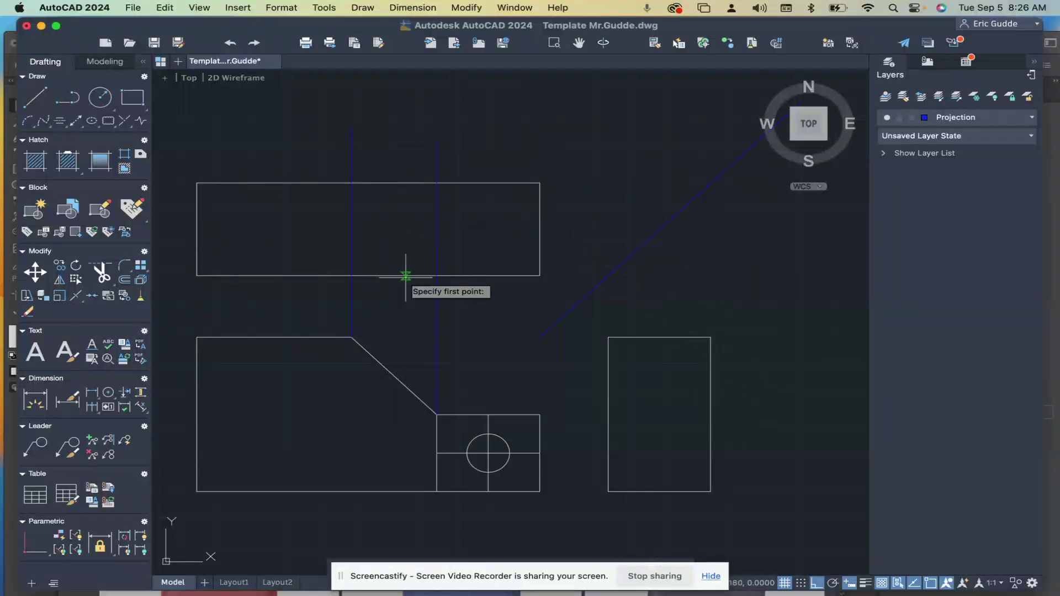
left_click(466, 453)
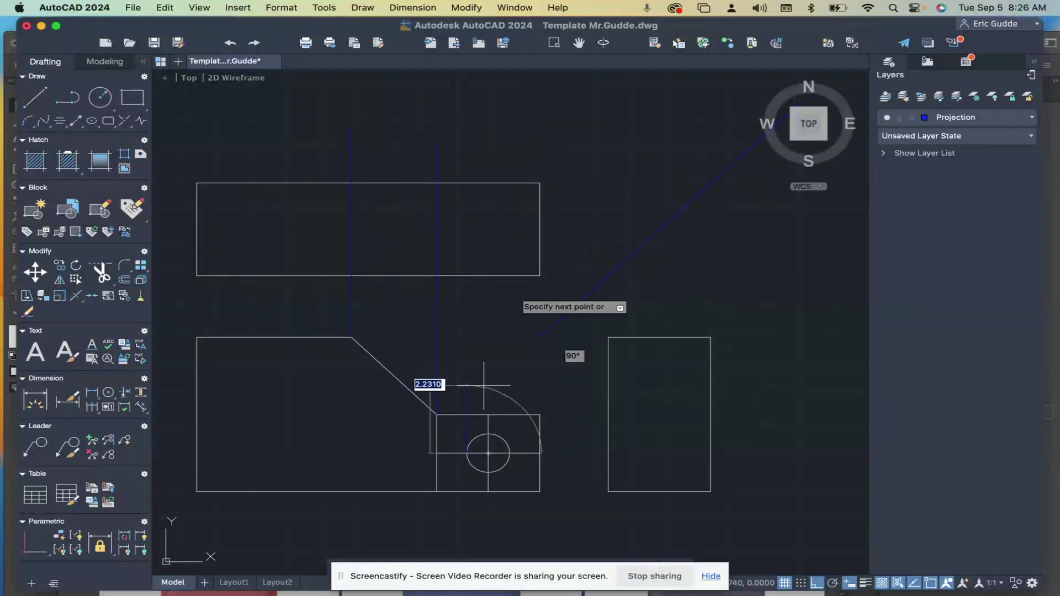
left_click(485, 129)
key("Return")
type("l")
key("Return")
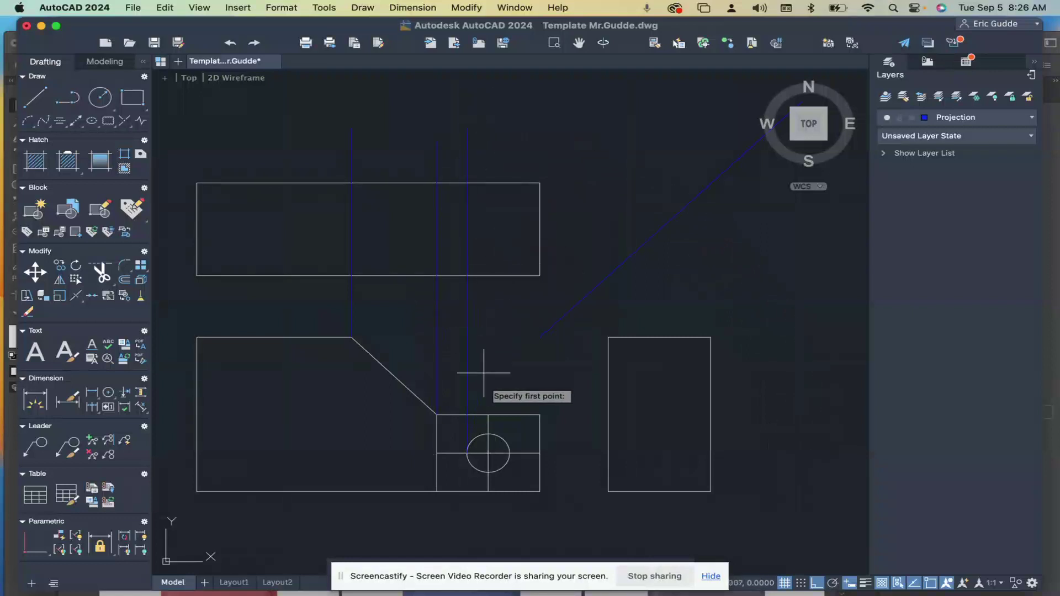
left_click(489, 415)
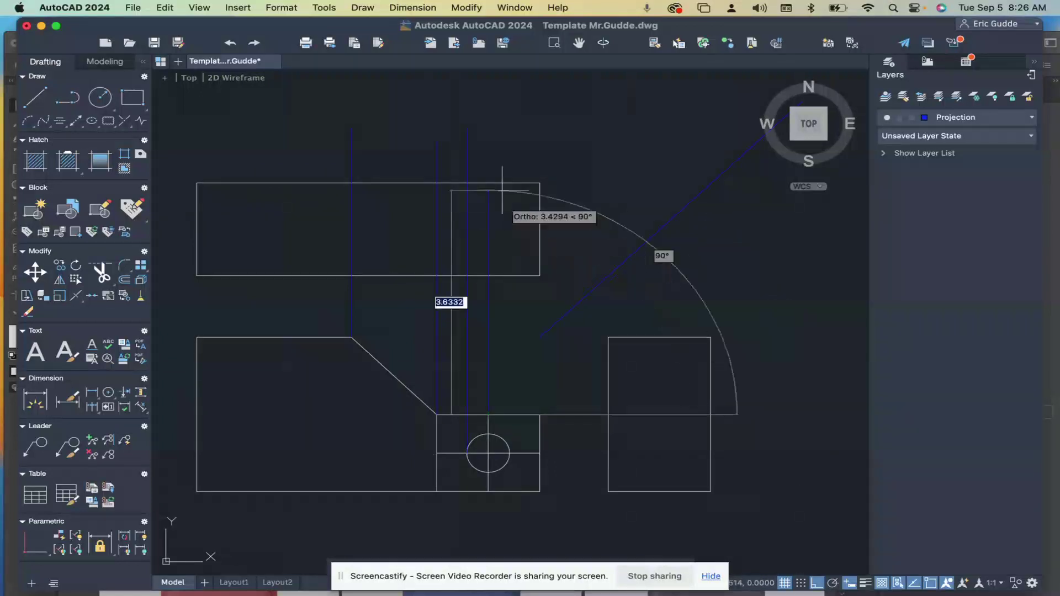
left_click(490, 149)
key("Return")
Draw a vertical projection line from the hole's right quadrant up past the top view.
key("Return")
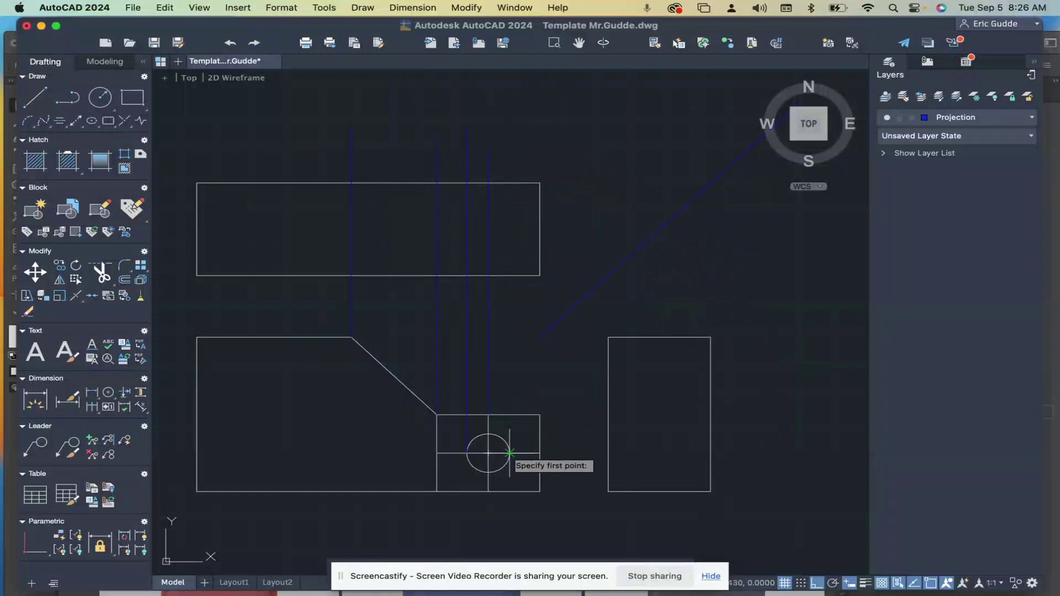
left_click(472, 454)
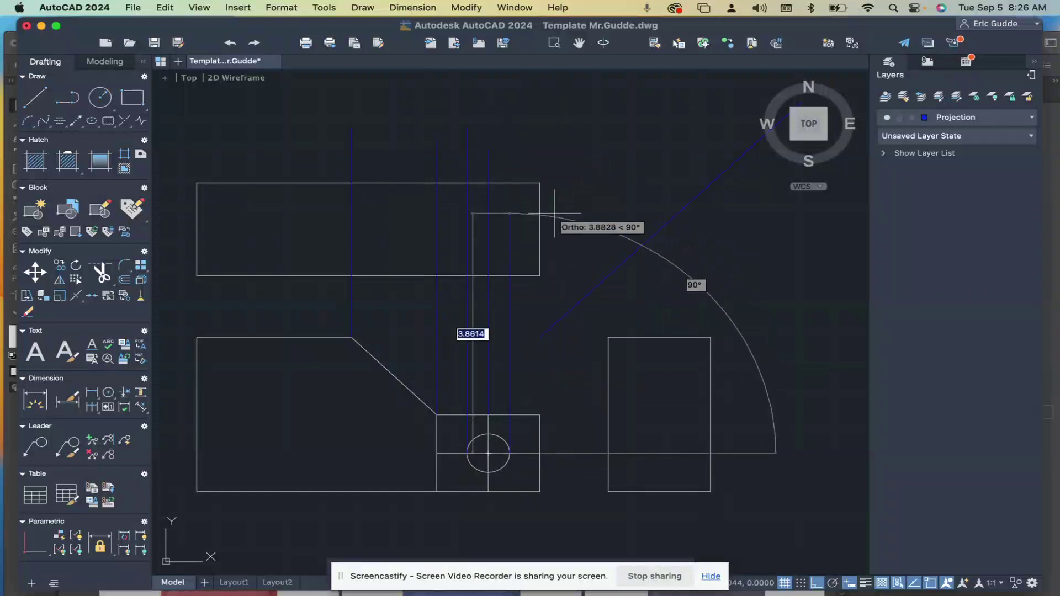
left_click(541, 150)
key("Return")
Draw horizontal projection lines from the low step's top-right corner and the hole's top quadrant across past the side view.
type("l")
key("Return")
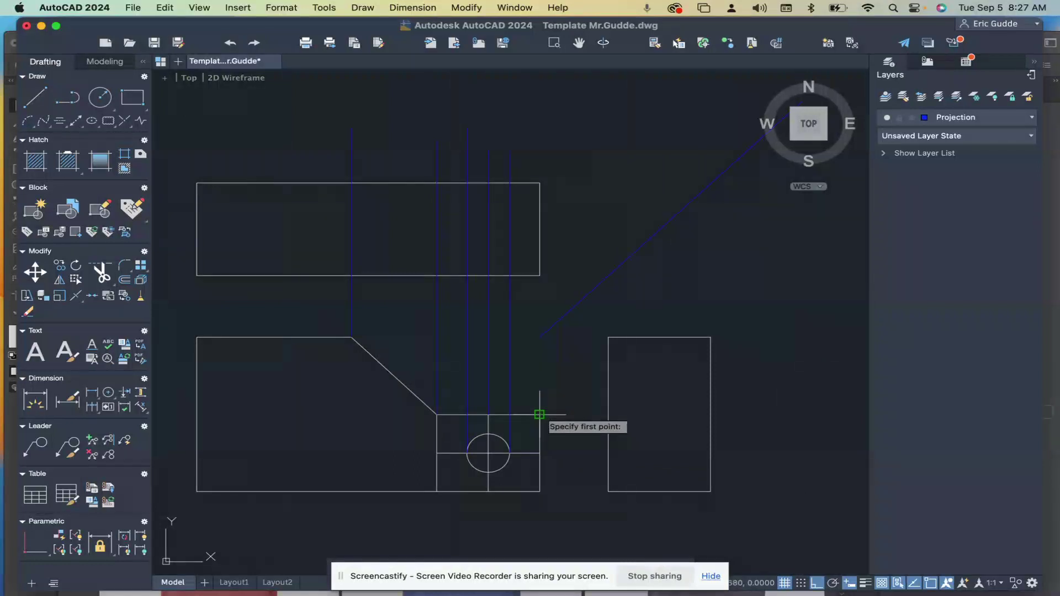
left_click(540, 415)
left_click(765, 429)
key("Return")
key("Return")
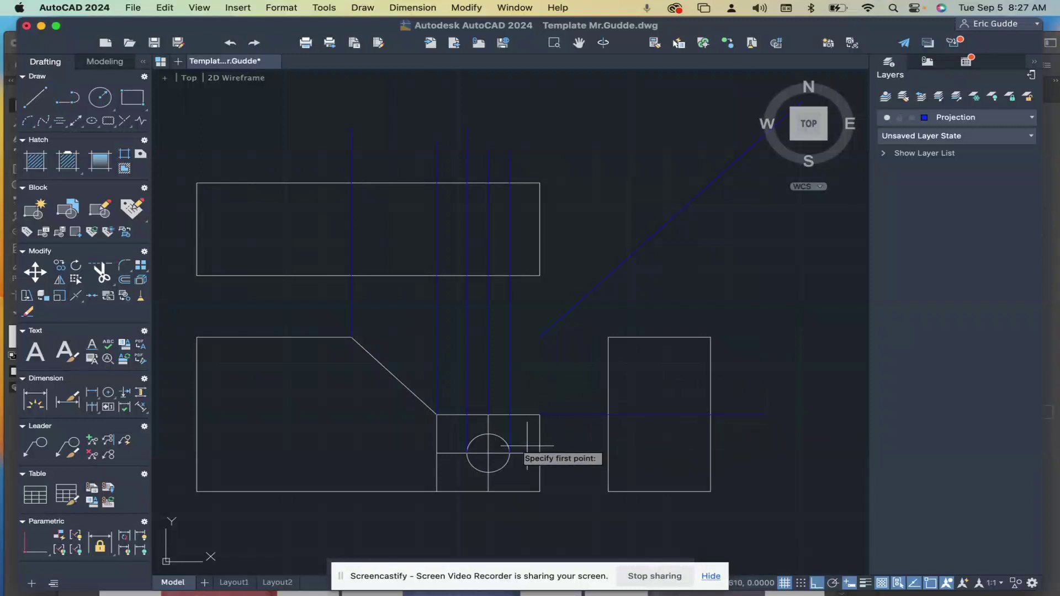
left_click(488, 434)
left_click(768, 437)
key("Return")
Draw horizontal projection lines from the right end of the hole's horizontal centreline and the hole's bottom quadrant past the side view.
type("l")
key("Return")
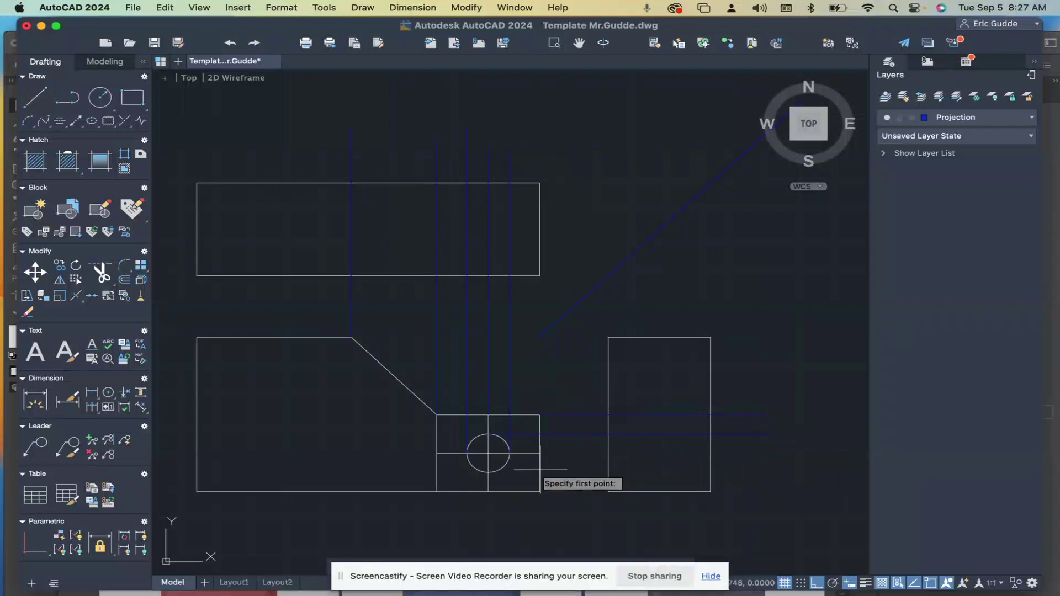
left_click(540, 453)
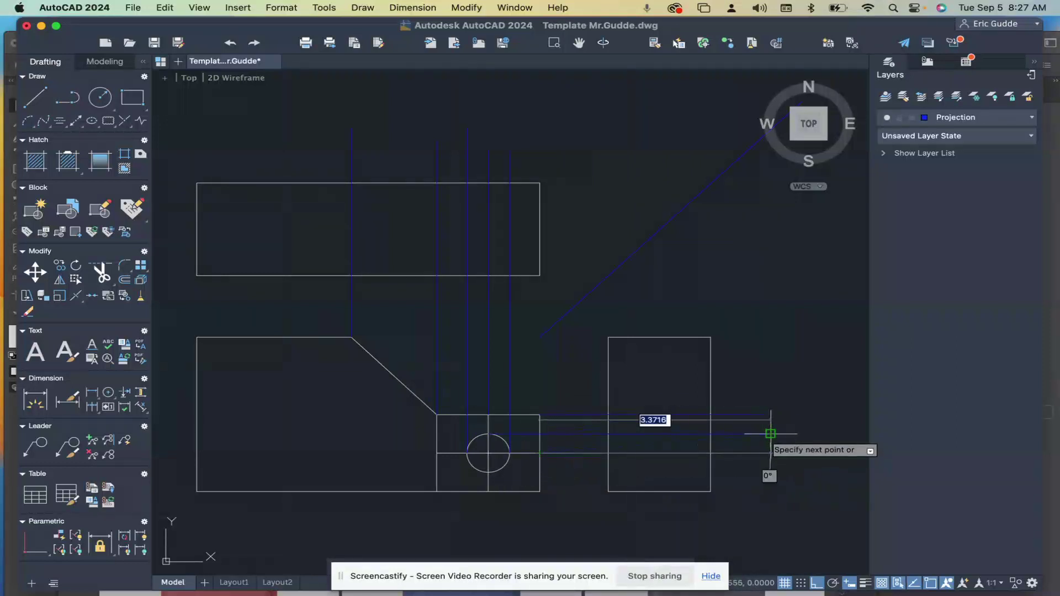
left_click(781, 454)
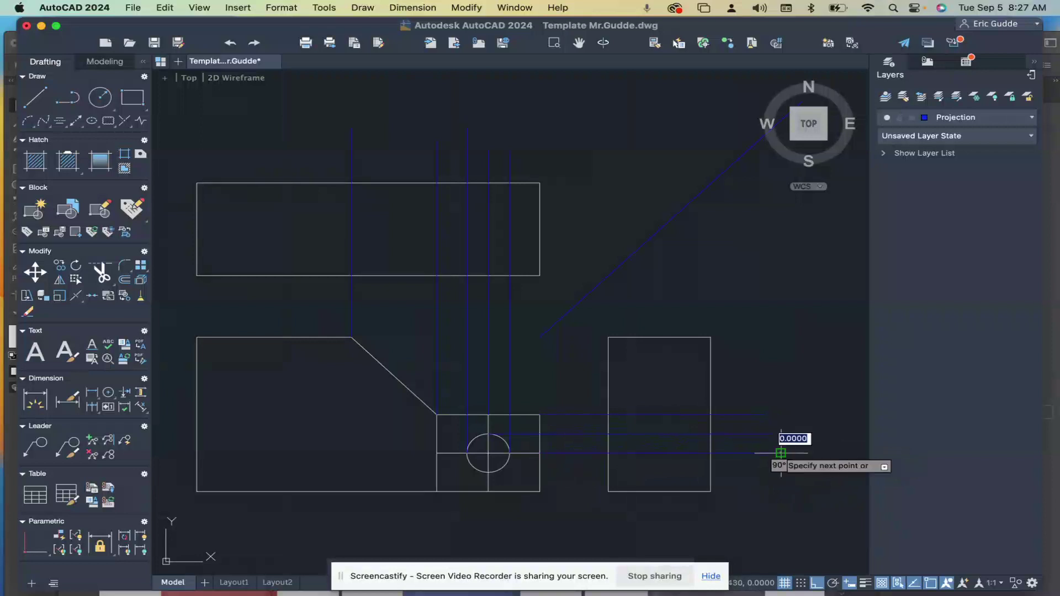
key("Return")
key("Return")
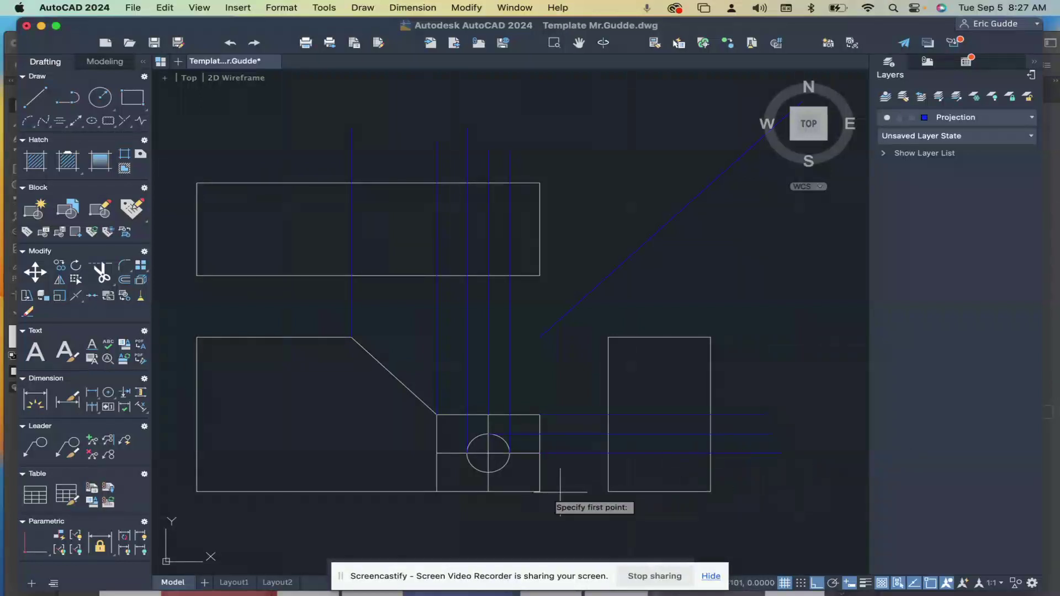
left_click(488, 472)
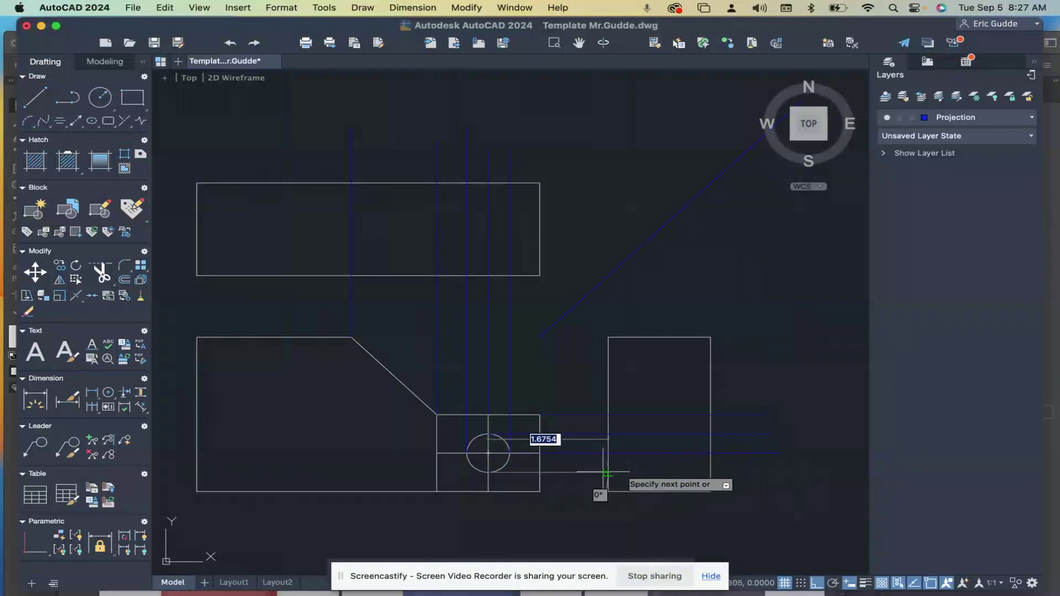
left_click(757, 464)
key("Return")
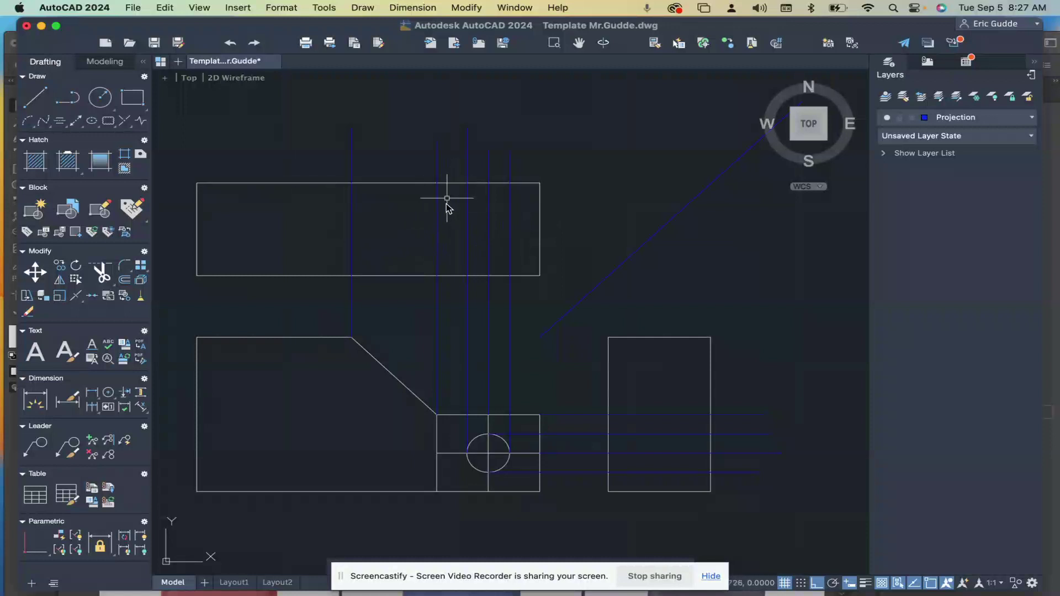
Offset the top view's upper edge 0.75 downward.
type("o")
key("Return")
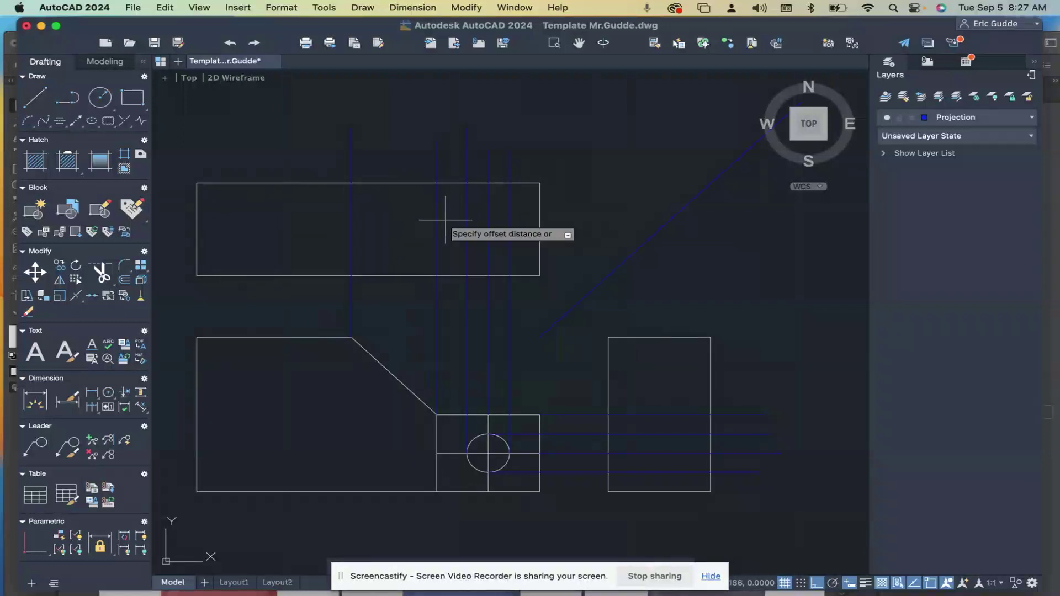
type(".75")
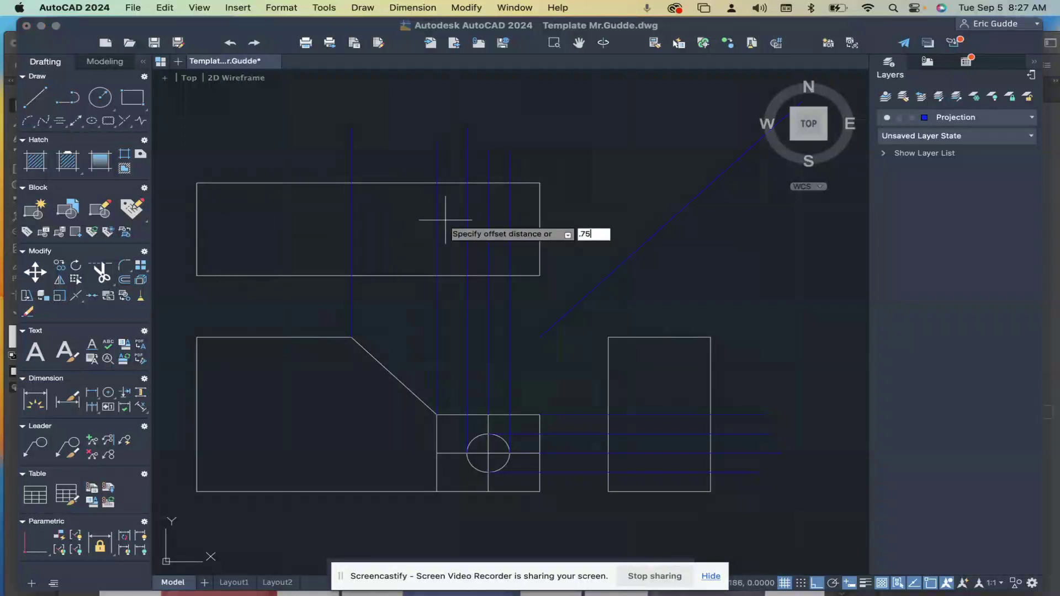
key("Return")
left_click(421, 183)
left_click(417, 208)
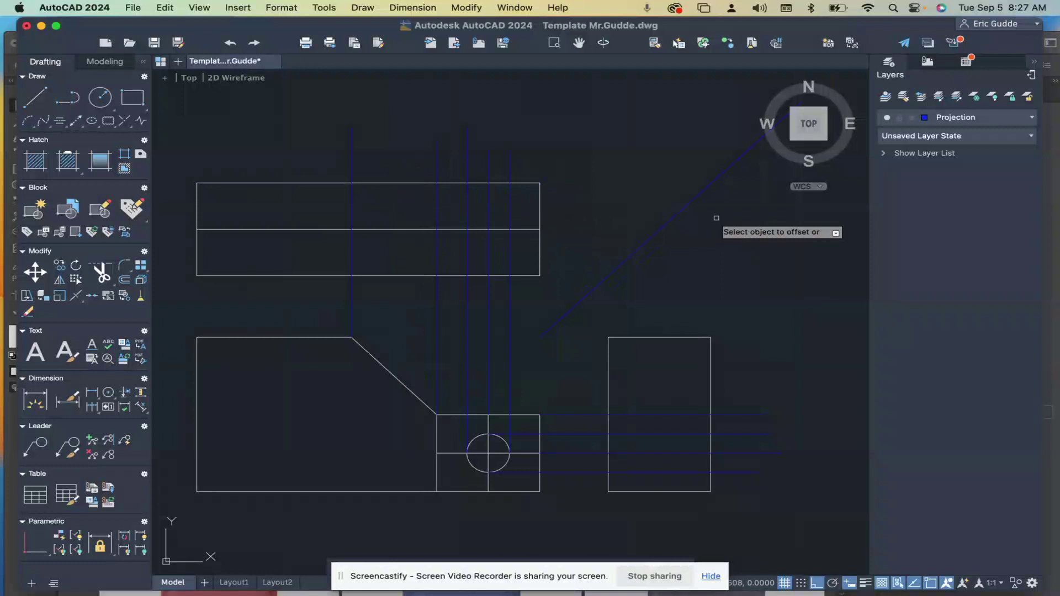
key("Escape")
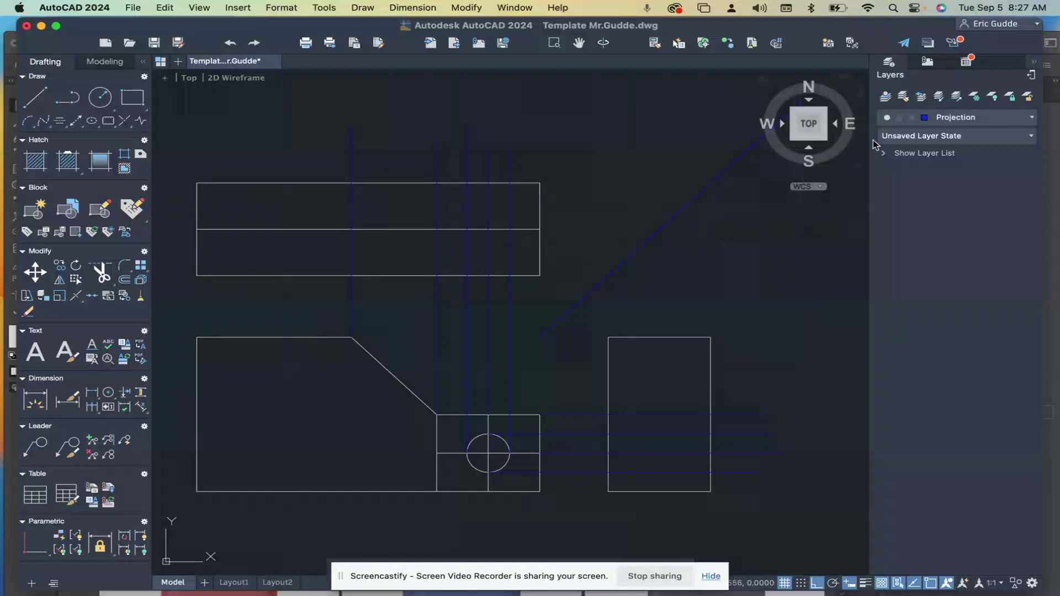
On layer 0, draw a vertical line across the top view's full depth along the projection line from the slope's upper corner.
left_click(944, 122)
left_click(947, 135)
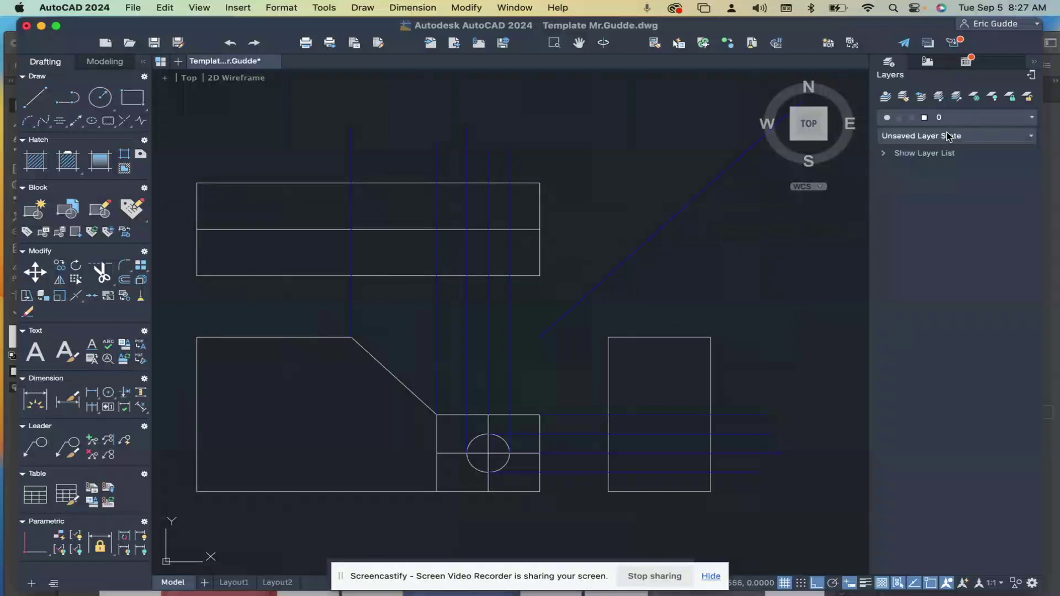
key("l")
key("Return")
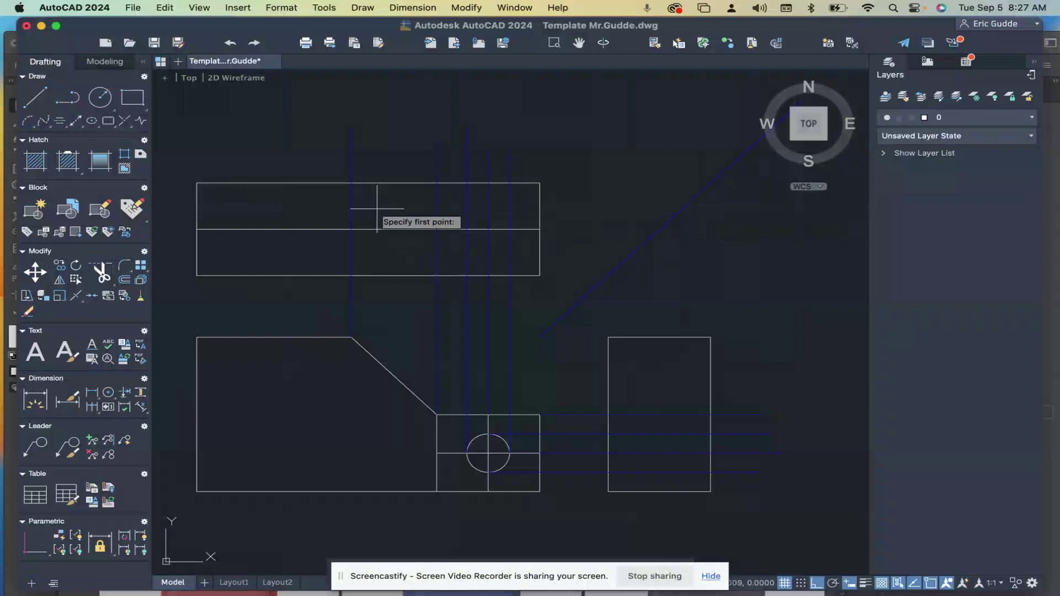
left_click(351, 183)
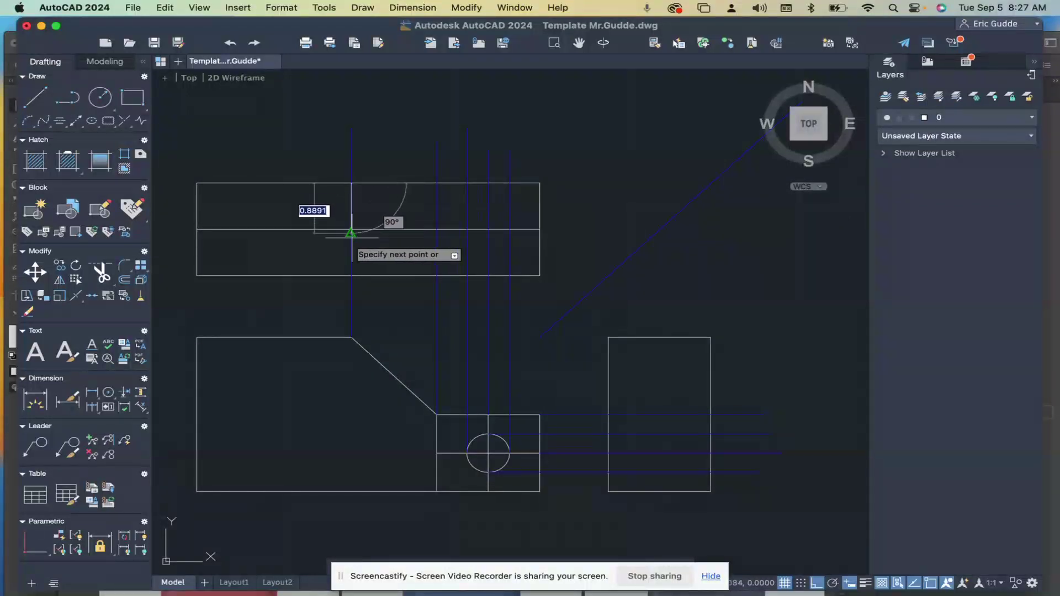
left_click(351, 275)
key("Return")
Try to draw a vertical edge across the top view along the projection line from the slope's lower corner.
key("l")
key("Return")
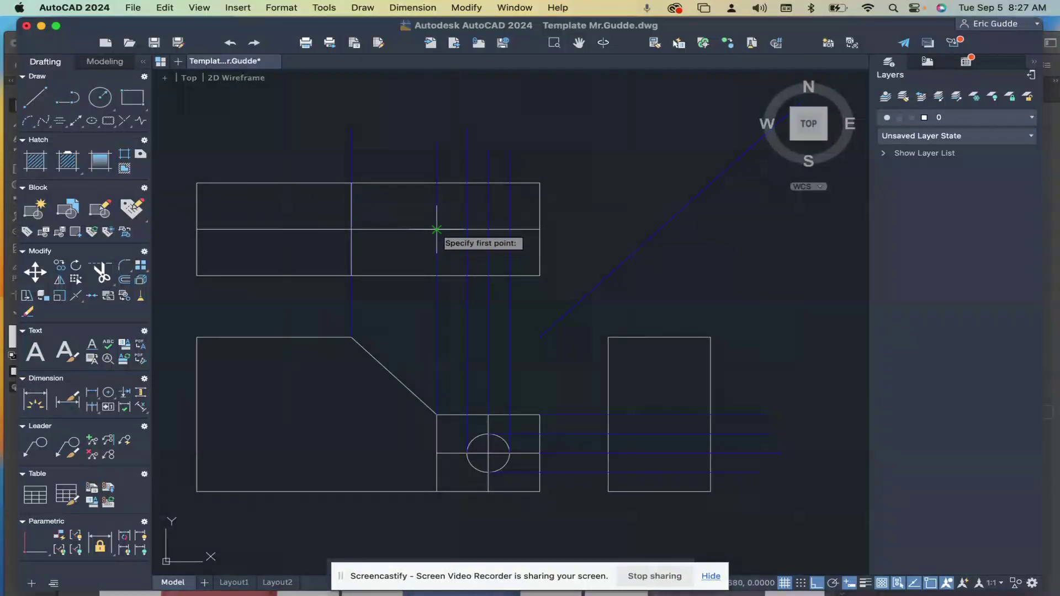
left_click(437, 229)
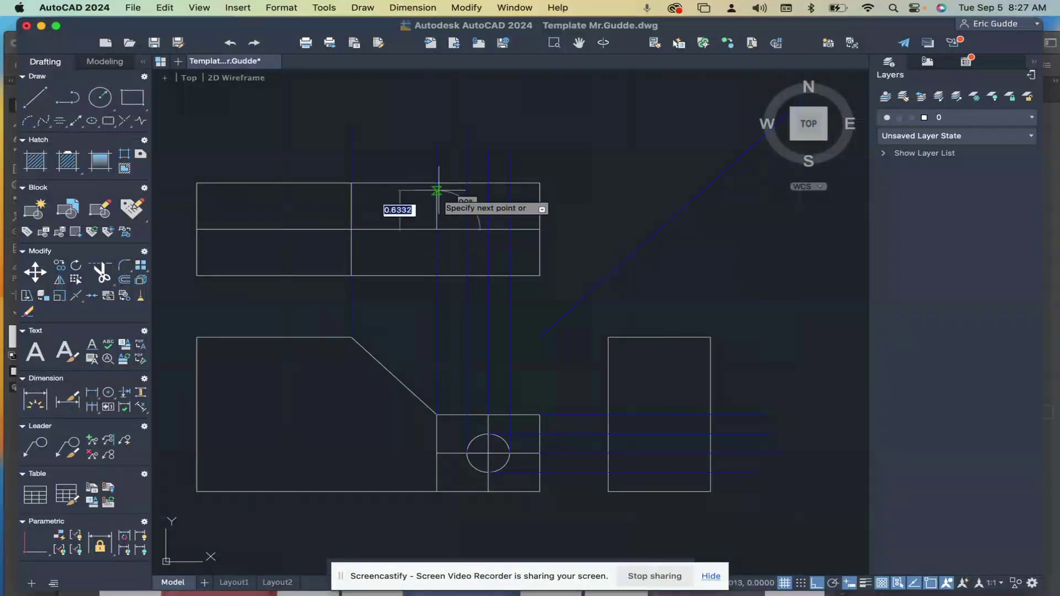
key("Escape")
key("Return")
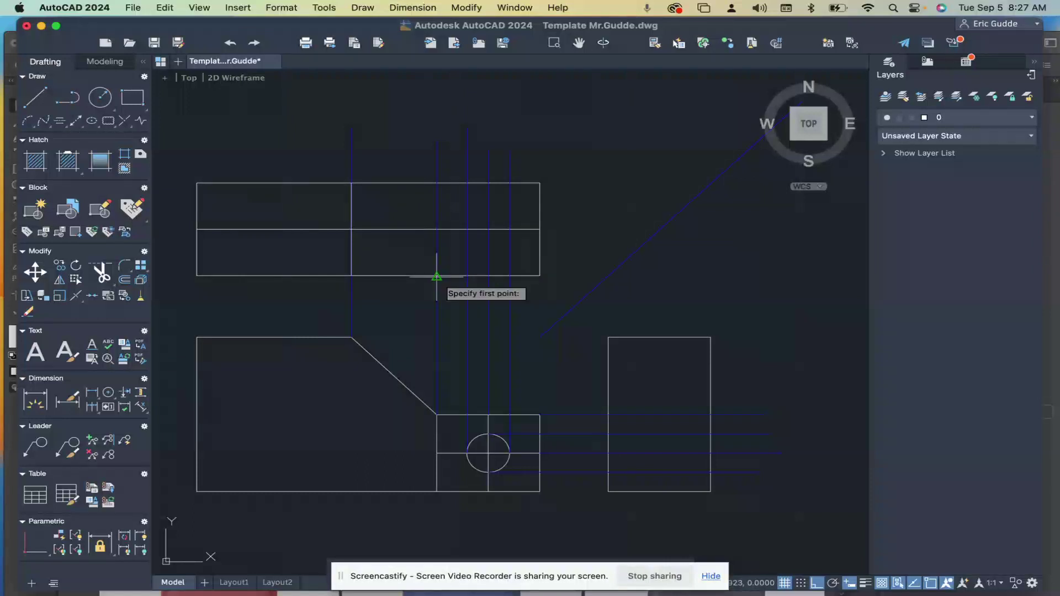
left_click(436, 276)
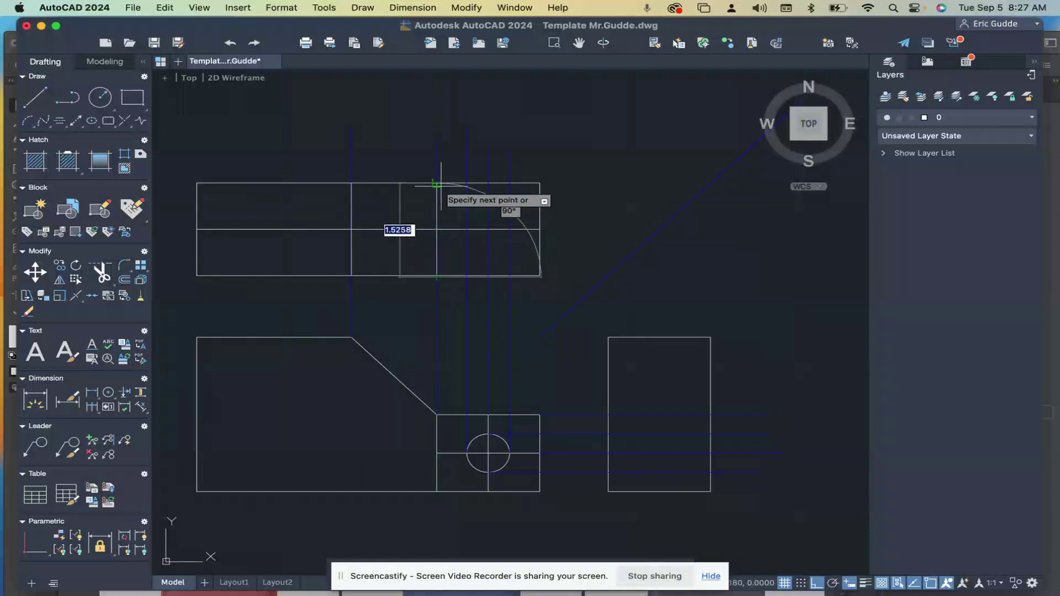
left_click(439, 184)
key("Escape")
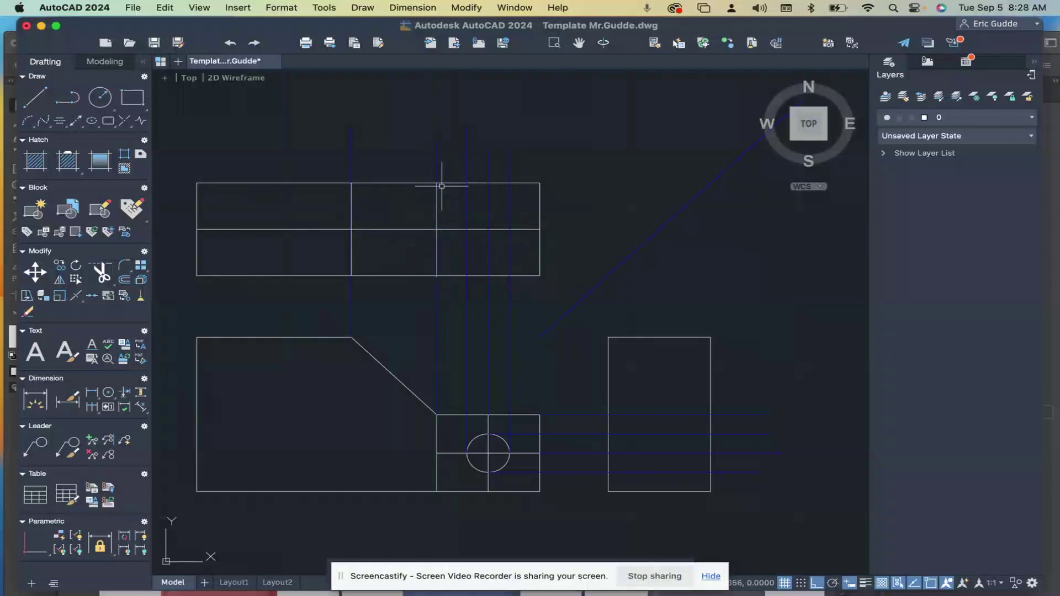
Draw a vertical line along the slope's lower-corner projection line, from the top view's lower edge to its upper edge.
key("Return")
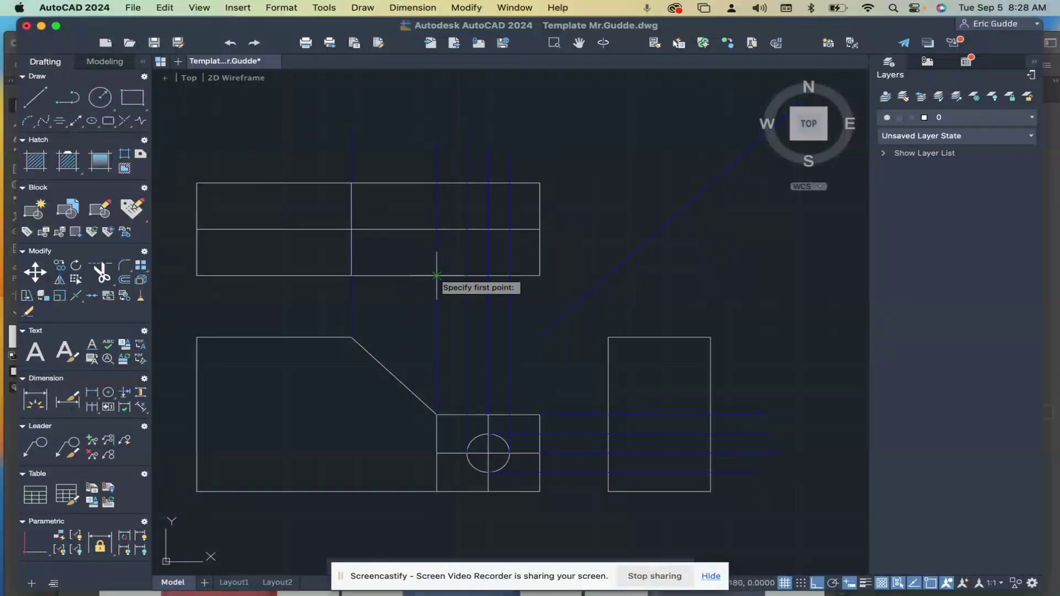
left_click(437, 184)
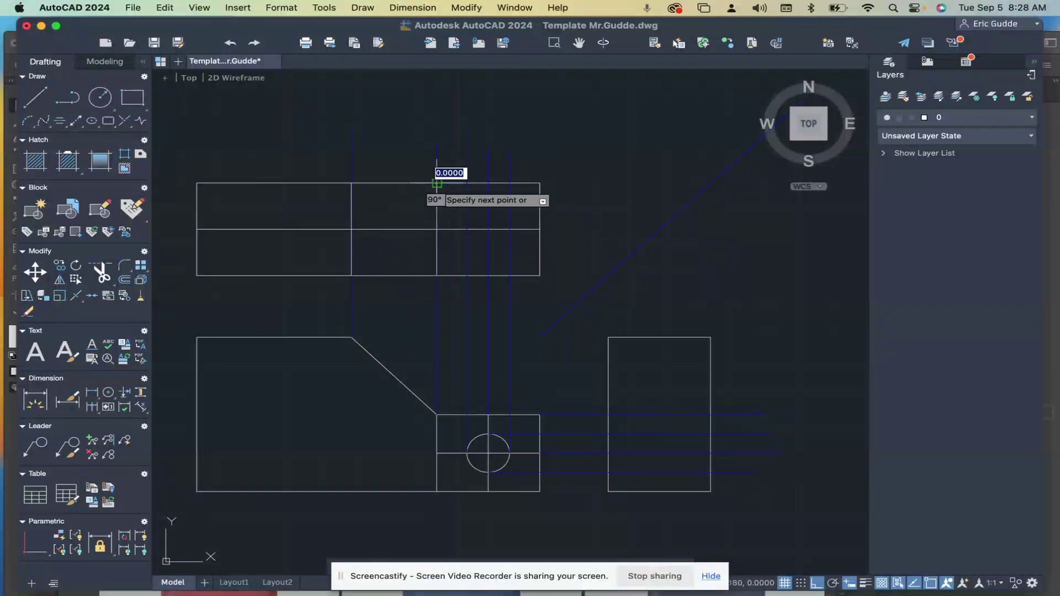
key("Escape")
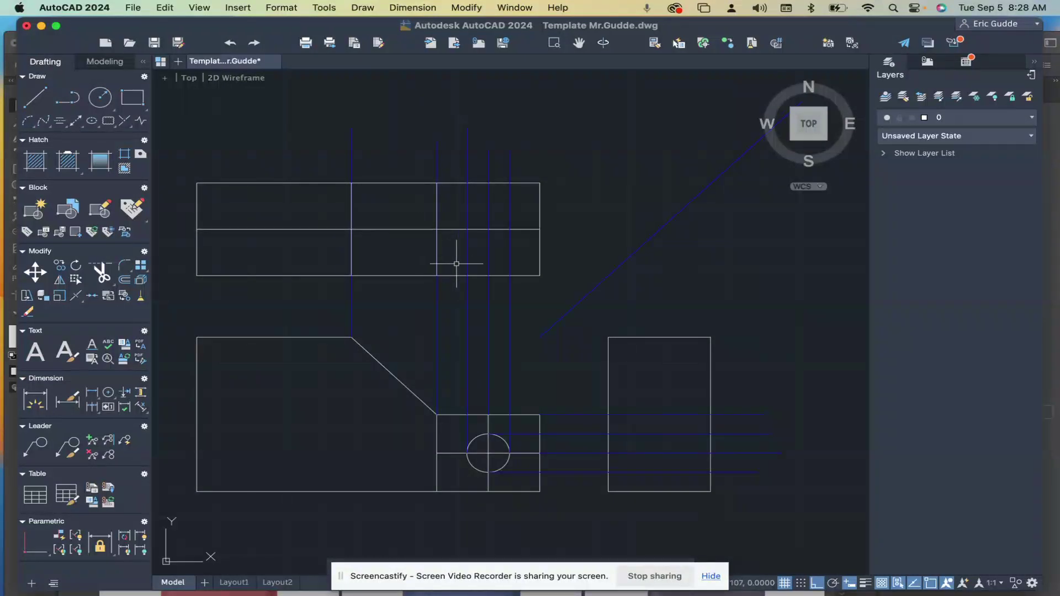
type("trim")
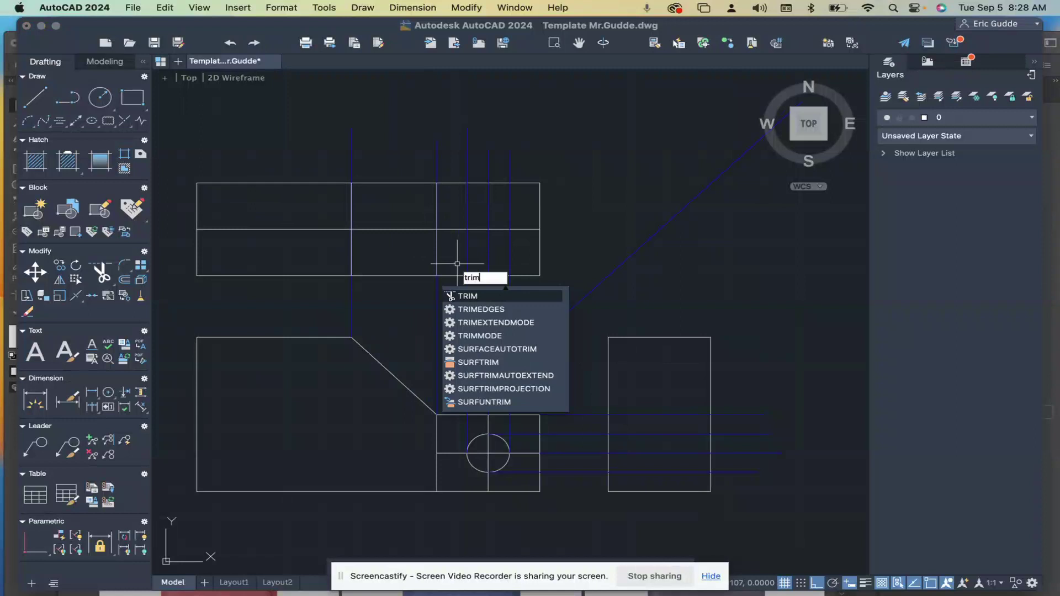
key("Return")
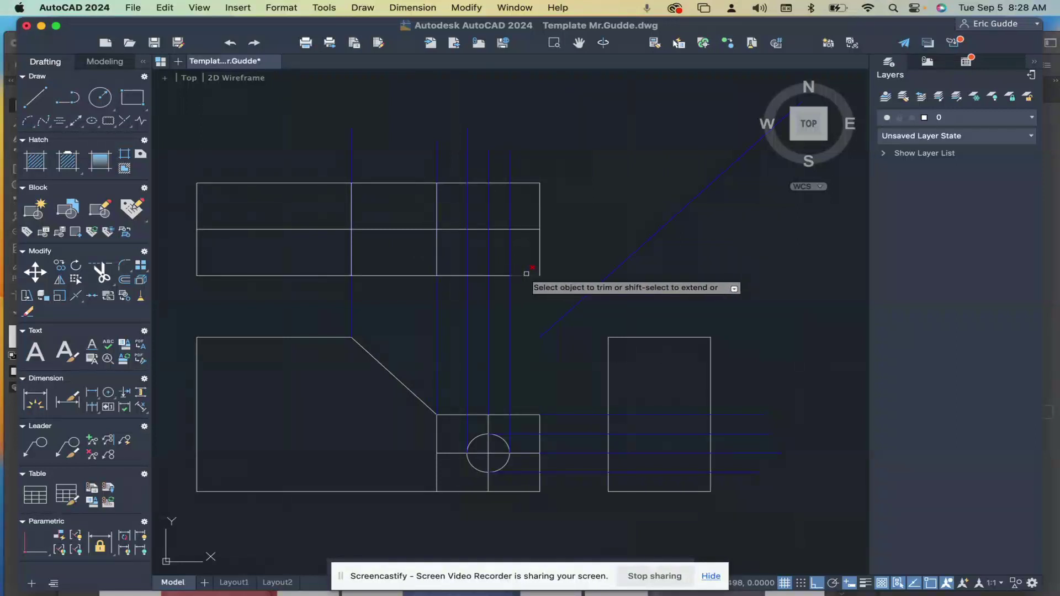
key("Escape")
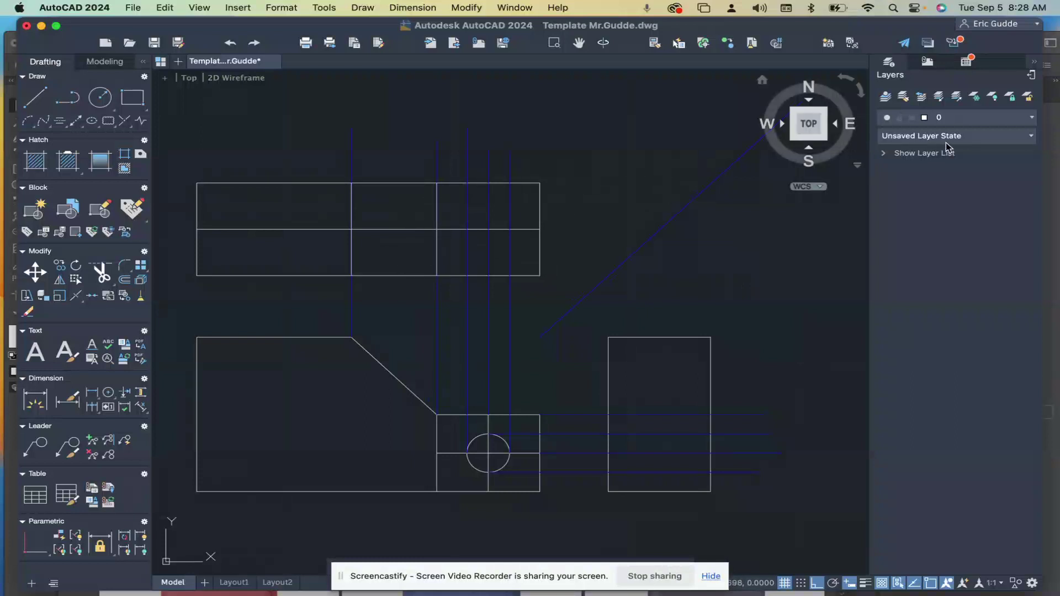
On the Hidden layer, draw both hole edges in the top view along their projection lines, from the upper edge to the offset line.
left_click(968, 118)
left_click(972, 158)
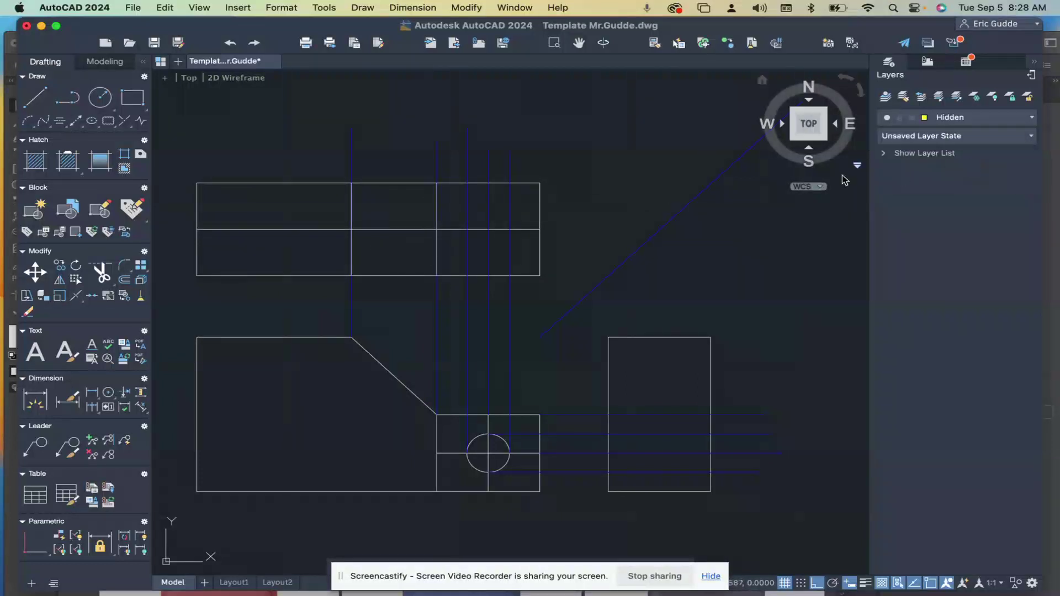
key("l")
key("Return")
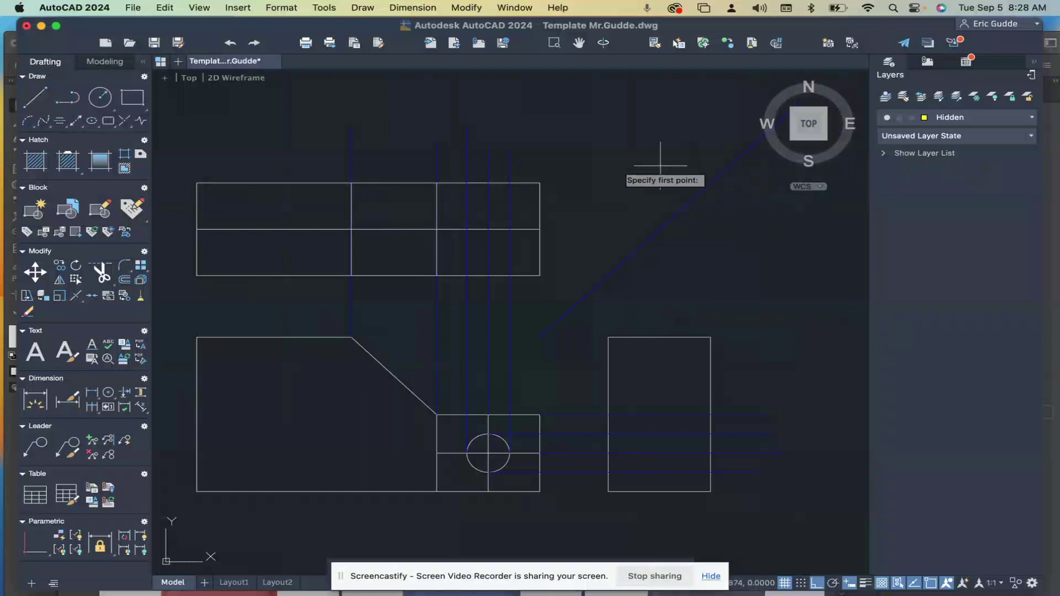
left_click(467, 186)
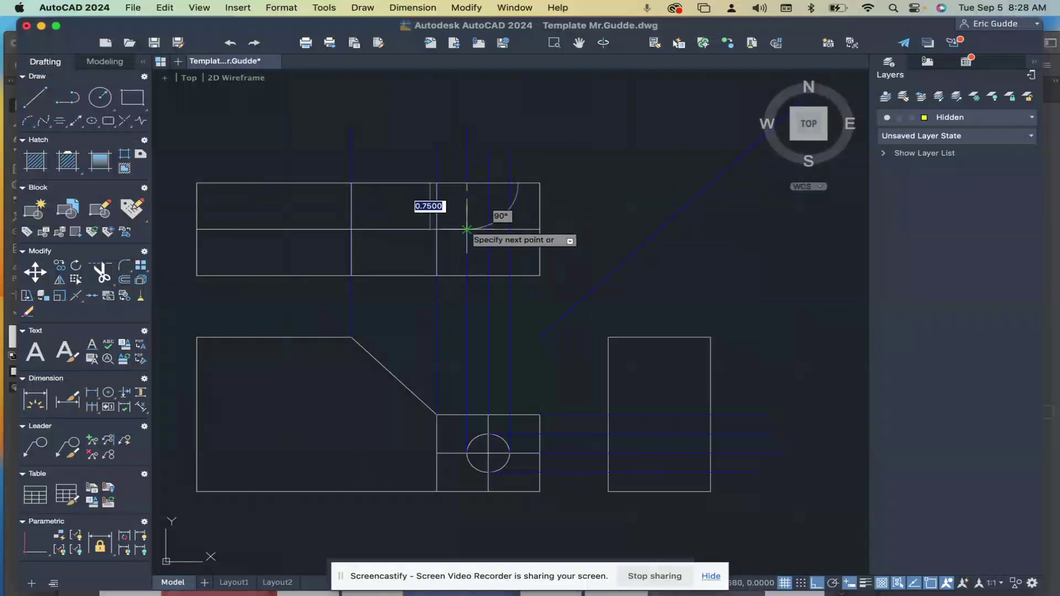
left_click(467, 229)
key("Return")
key("Return")
left_click(509, 183)
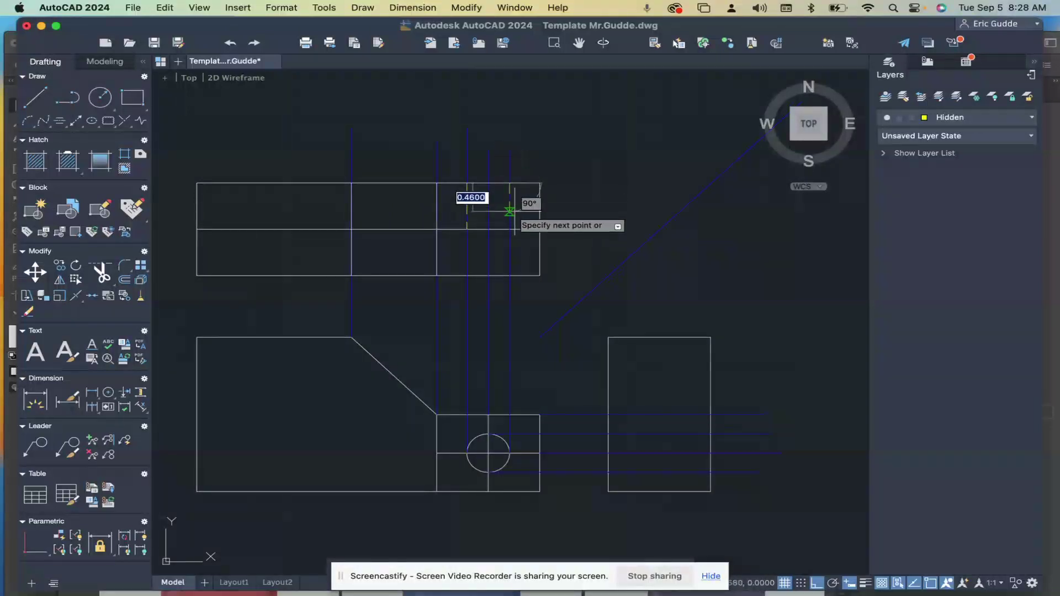
left_click(509, 228)
key("Return")
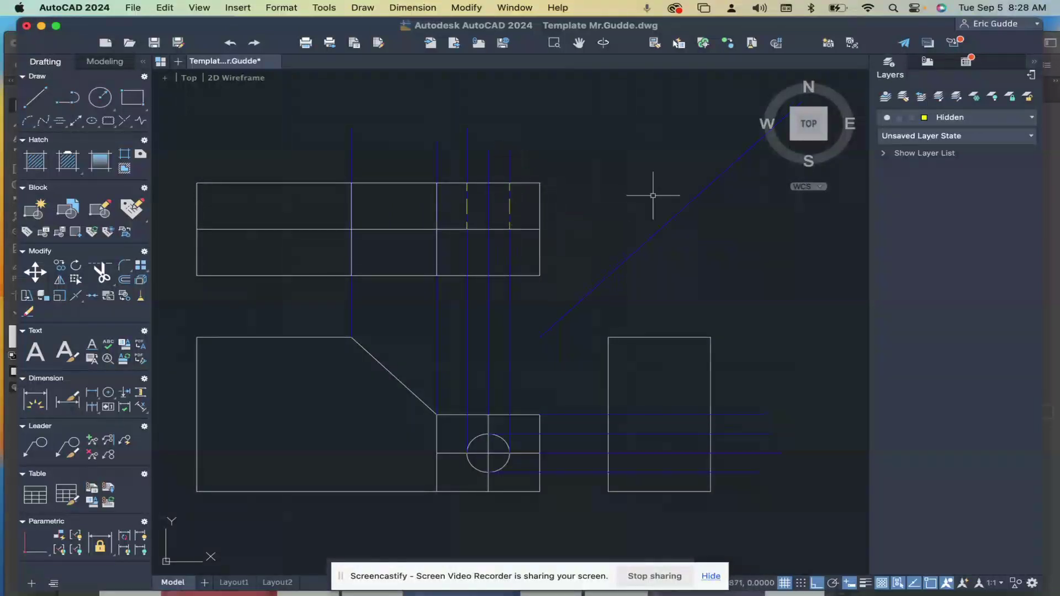
On the Center layer, draw the hole's centerline in the top view from the upper edge to the offset line.
left_click(980, 118)
left_click(970, 147)
key("l")
key("Return")
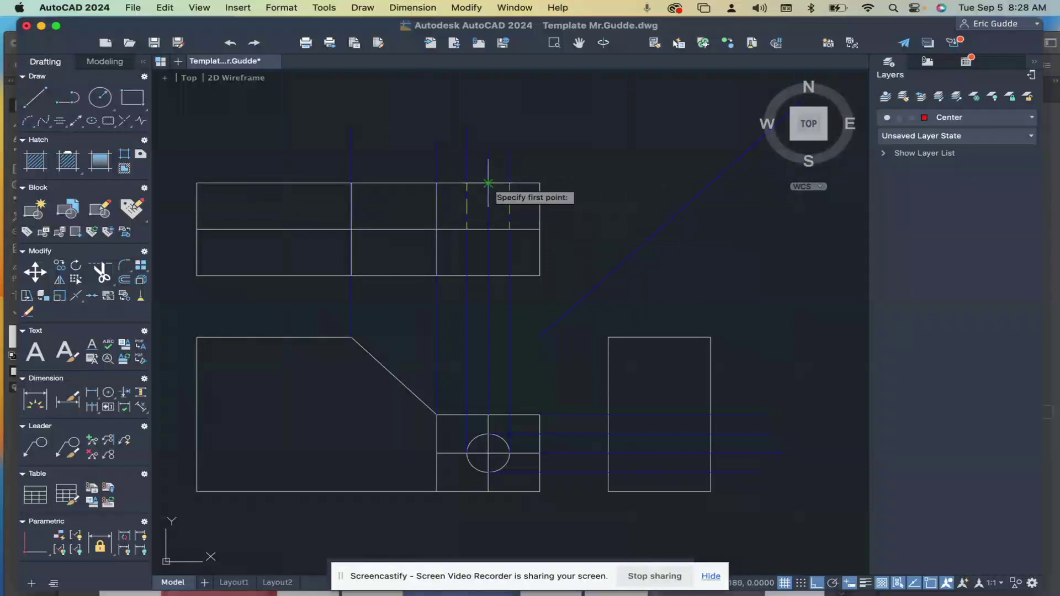
left_click(489, 183)
left_click(489, 229)
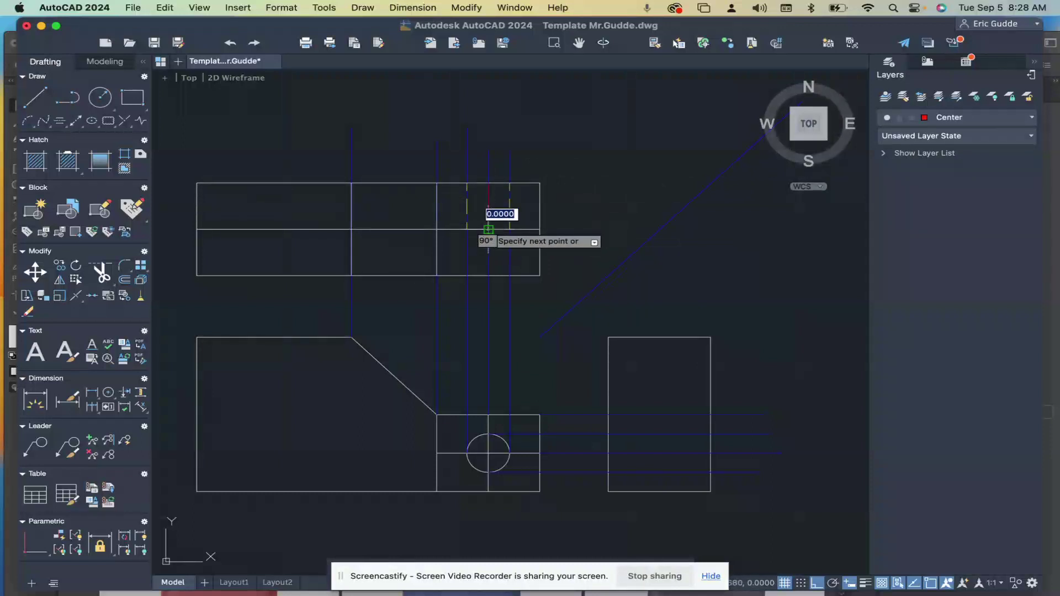
key("Return")
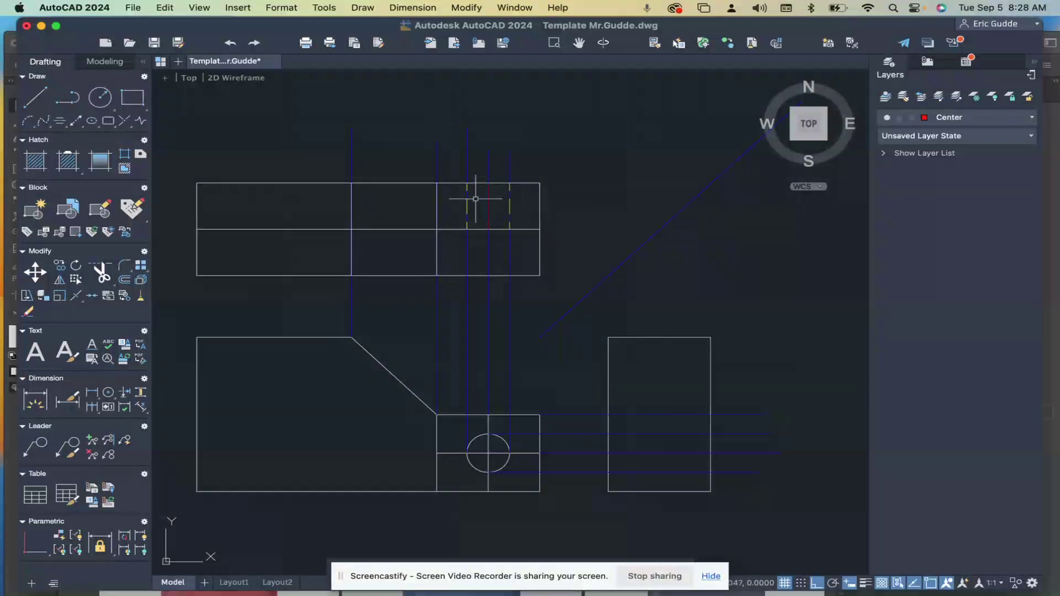
Set the DIMSCALE dimension scale variable to 0.5.
scroll(488, 200, "up", 1)
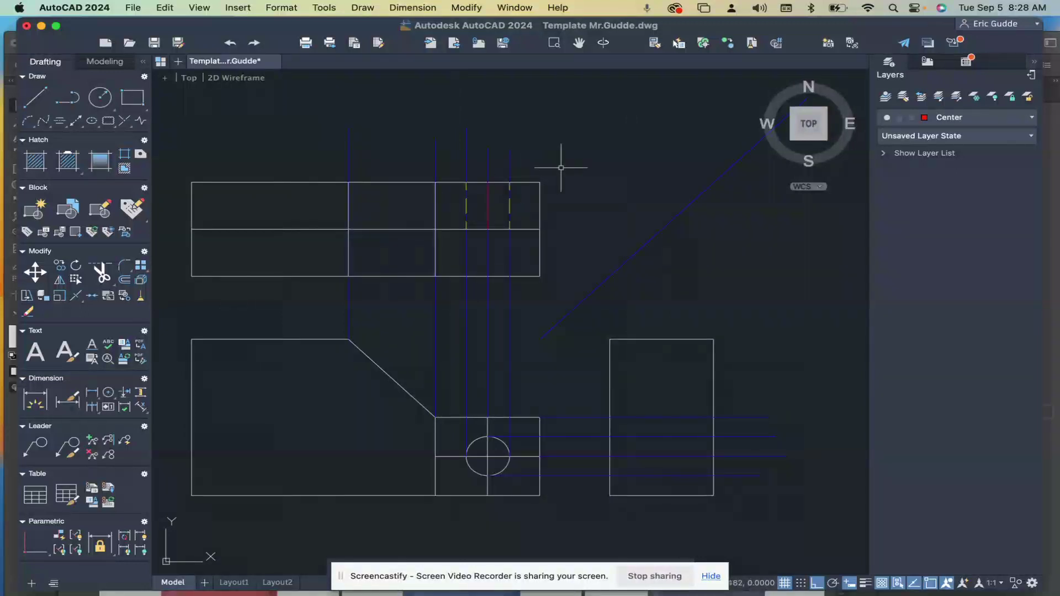
type("dimsca")
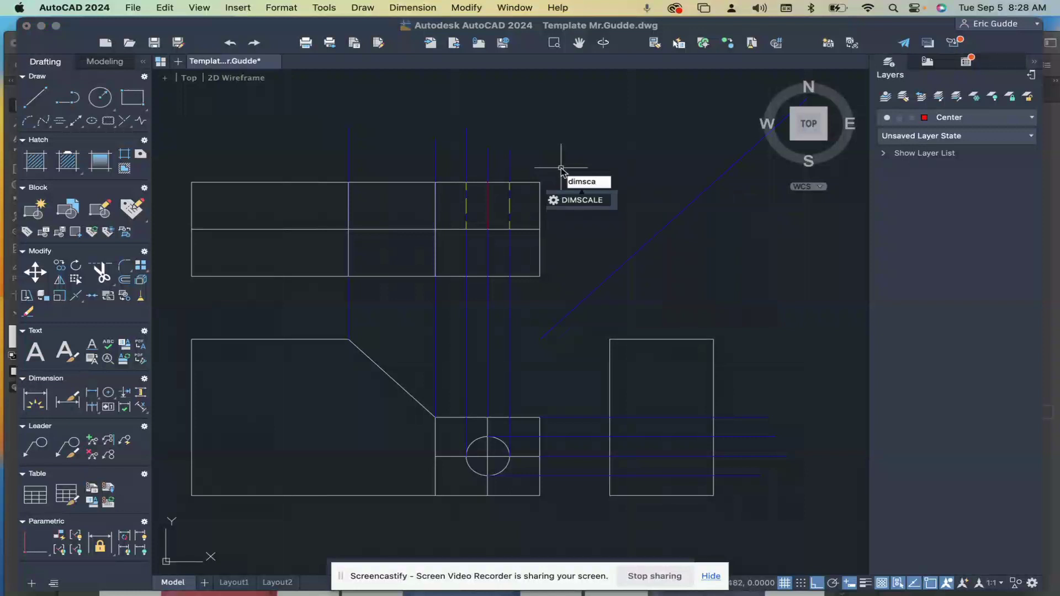
left_click(561, 205)
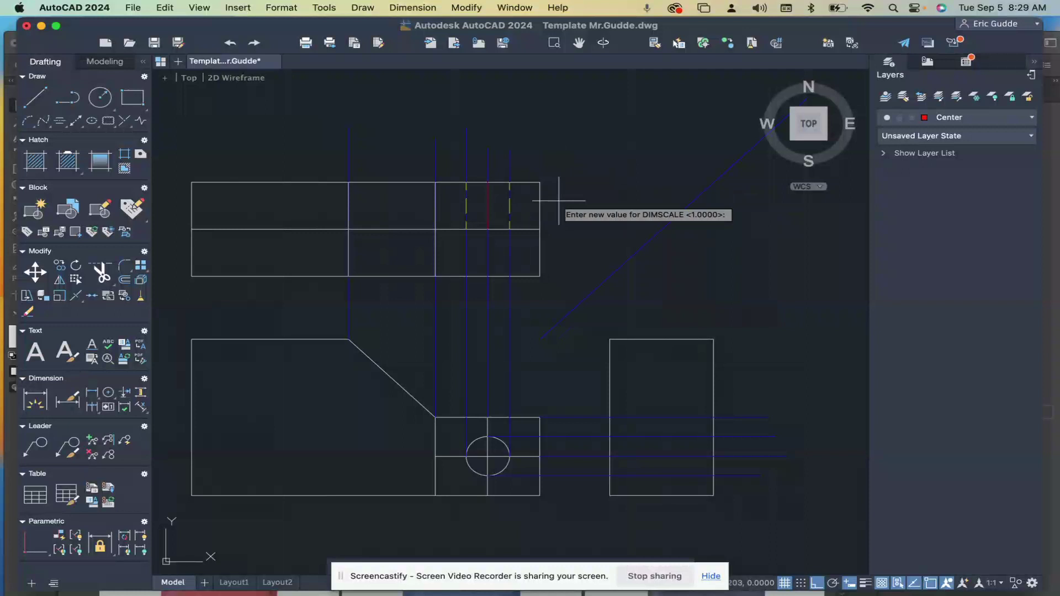
type(".5")
key("Return")
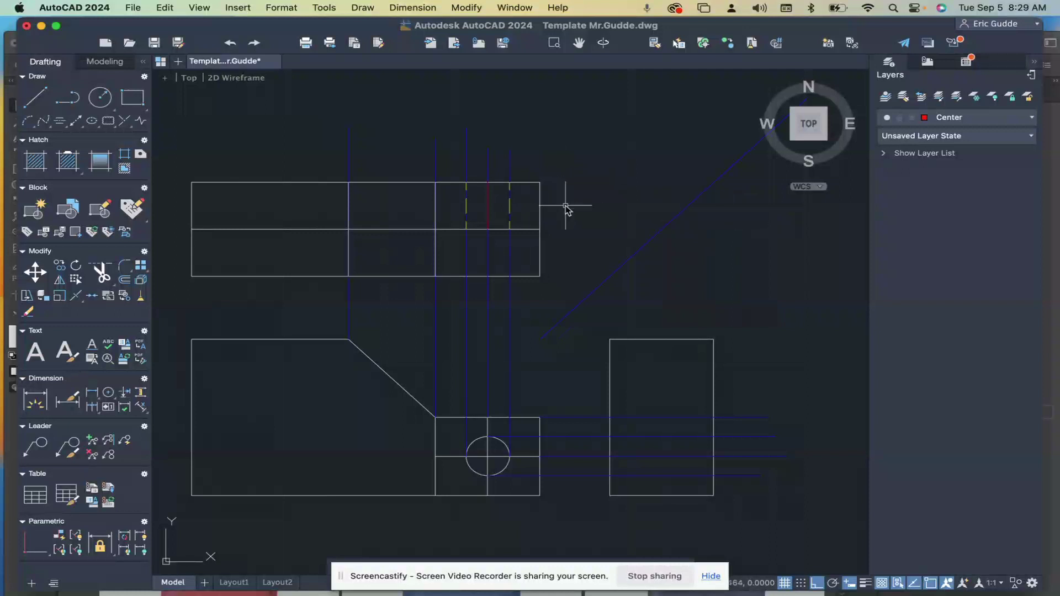
type("dim")
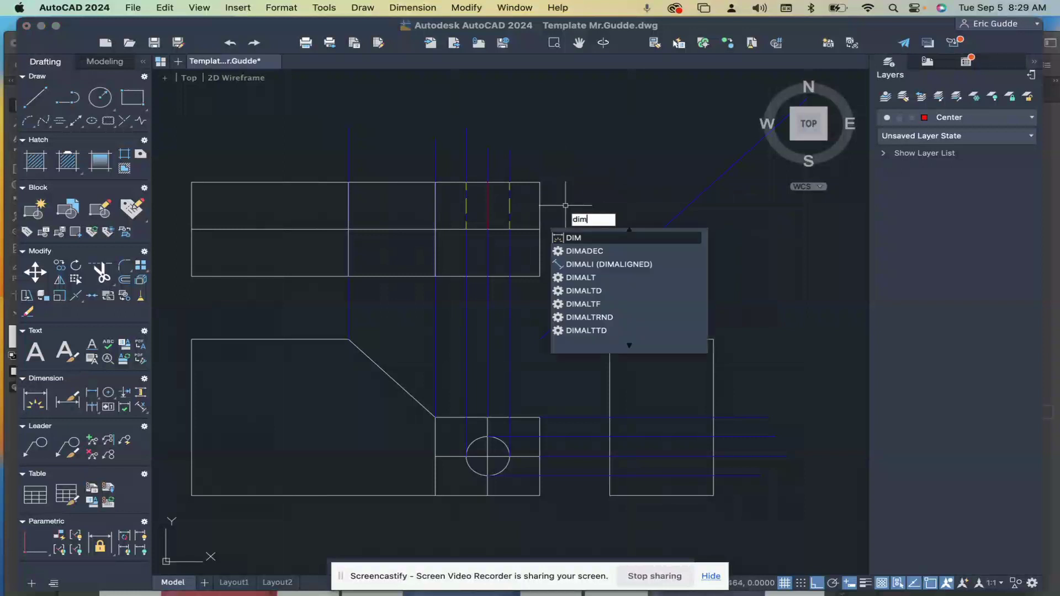
type("c")
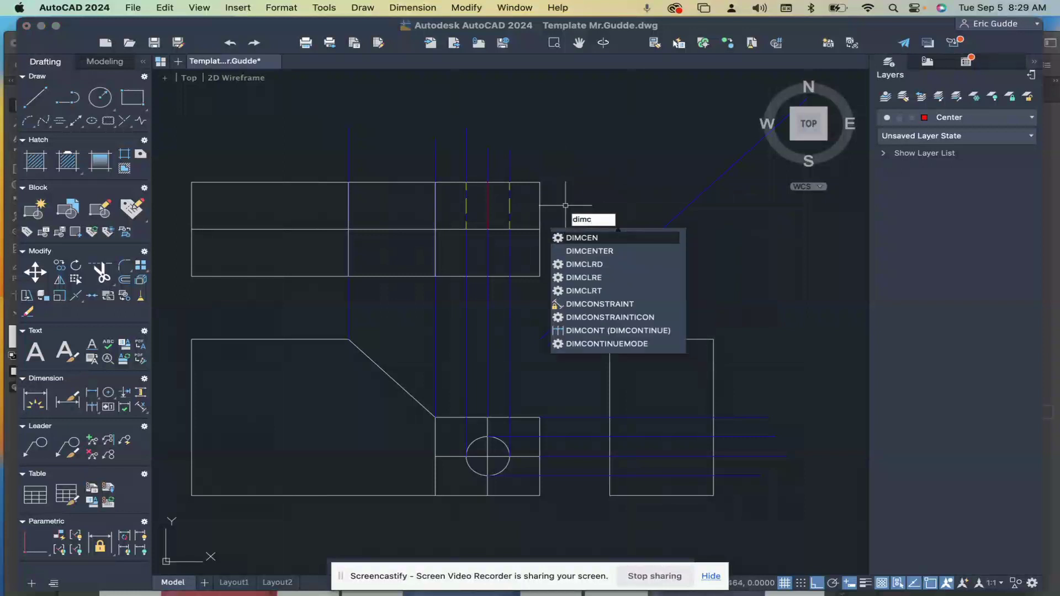
key("BackSpace")
key("BackSpace")
key("BackSpace")
key("BackSpace")
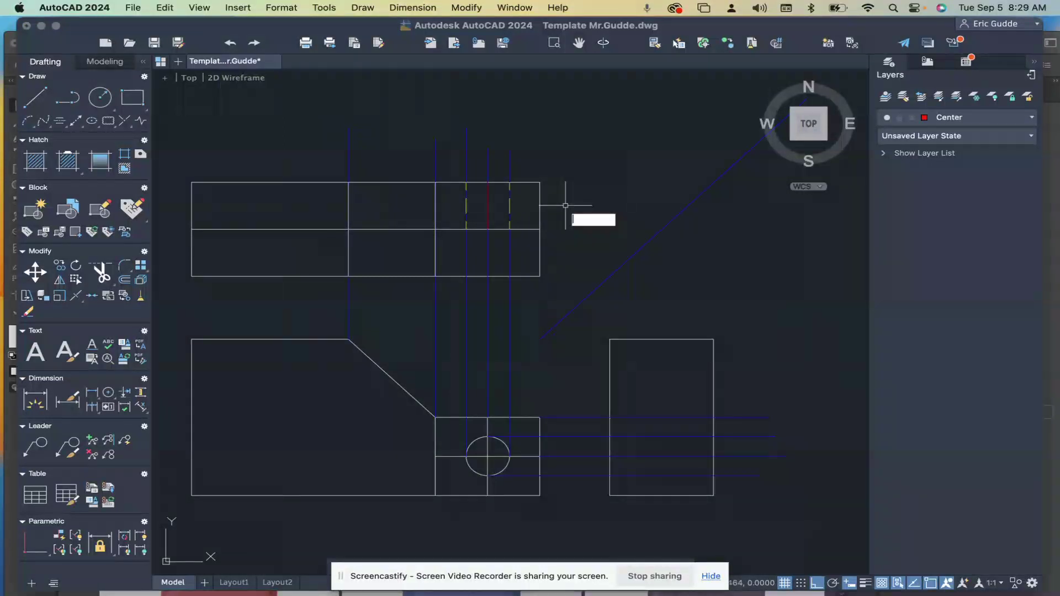
Set the linetype scale factor (LTSCALE) to 0.5.
type("ltsc")
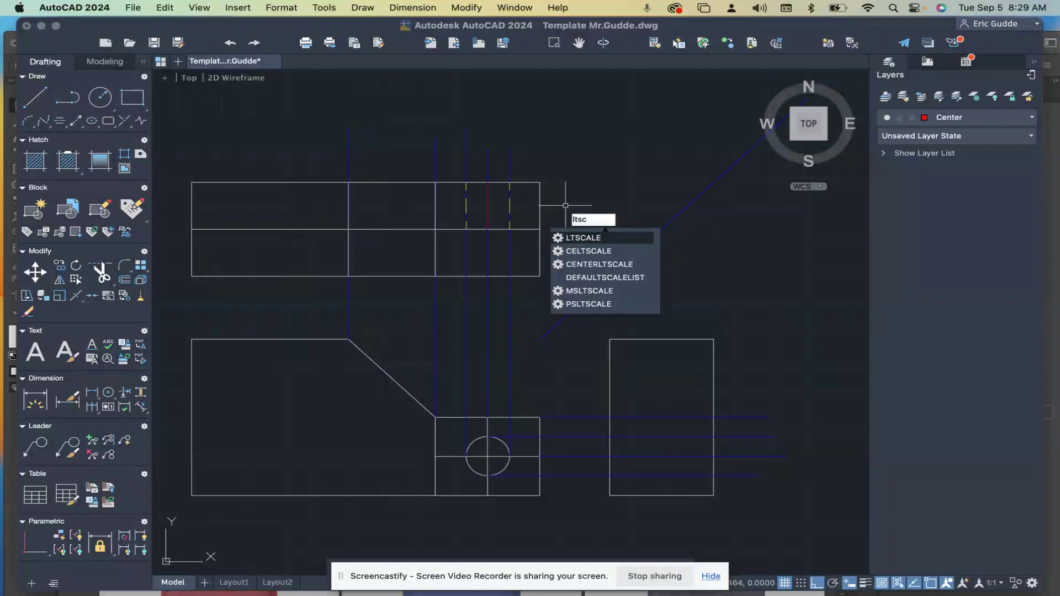
left_click(577, 238)
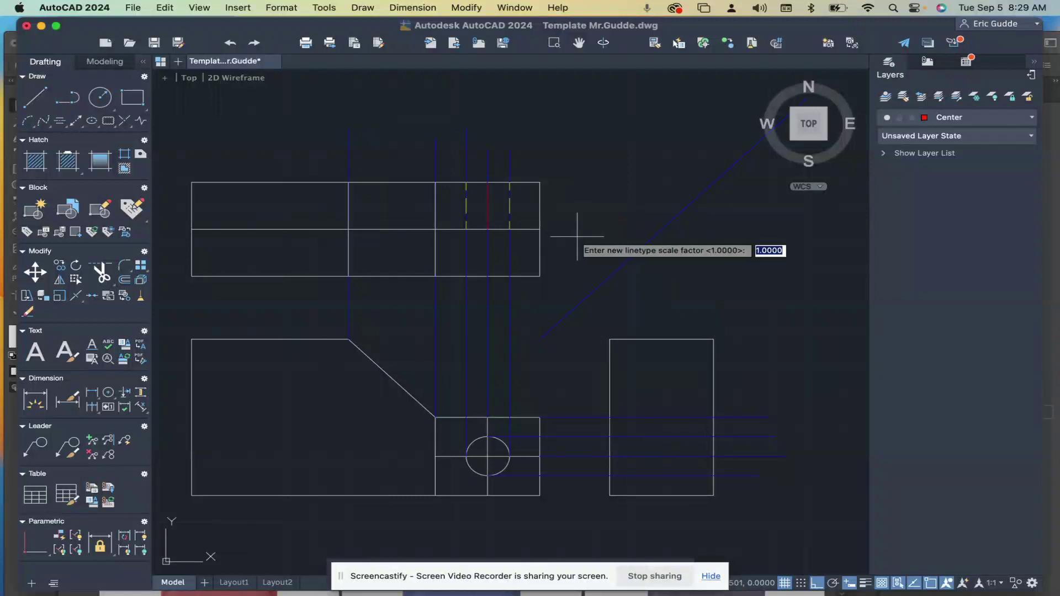
type(".5")
key("Return")
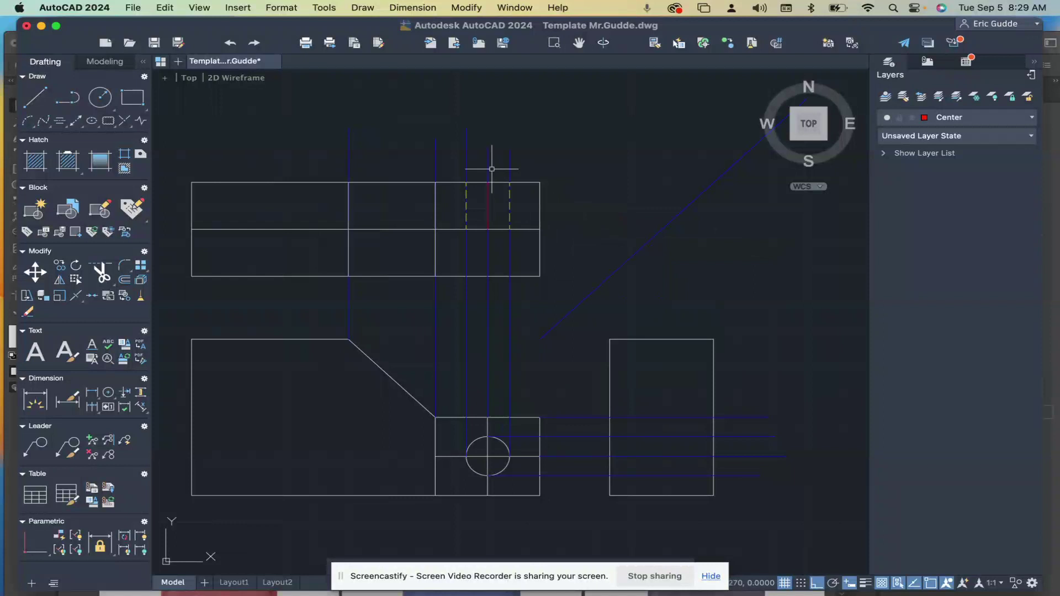
Stretch the upper end of the top view's hole centerline 0.125 beyond the view's upper edge.
scroll(497, 180, "up", 2)
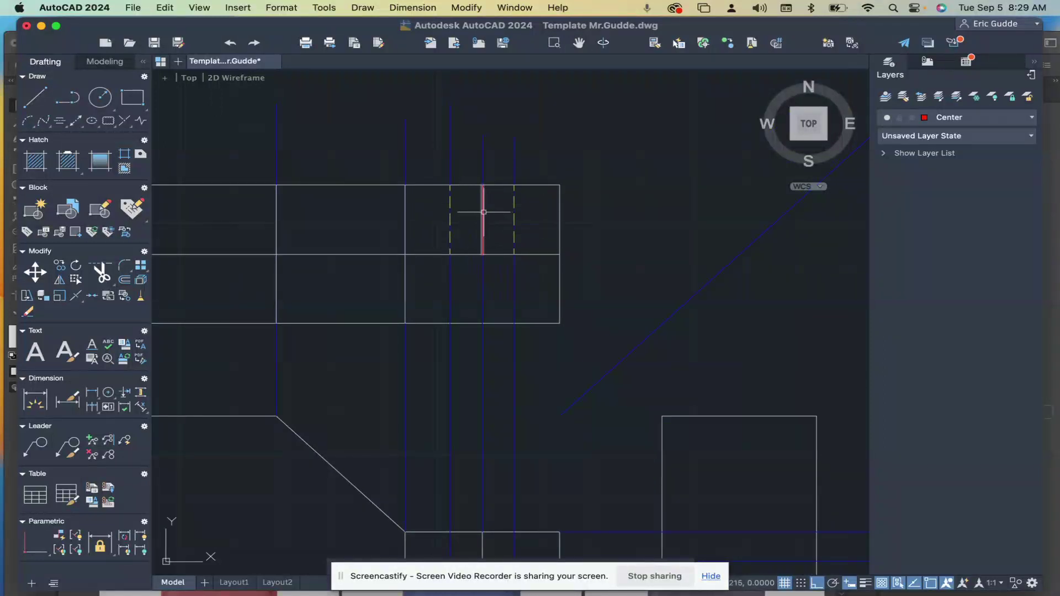
scroll(484, 193, "up", 2)
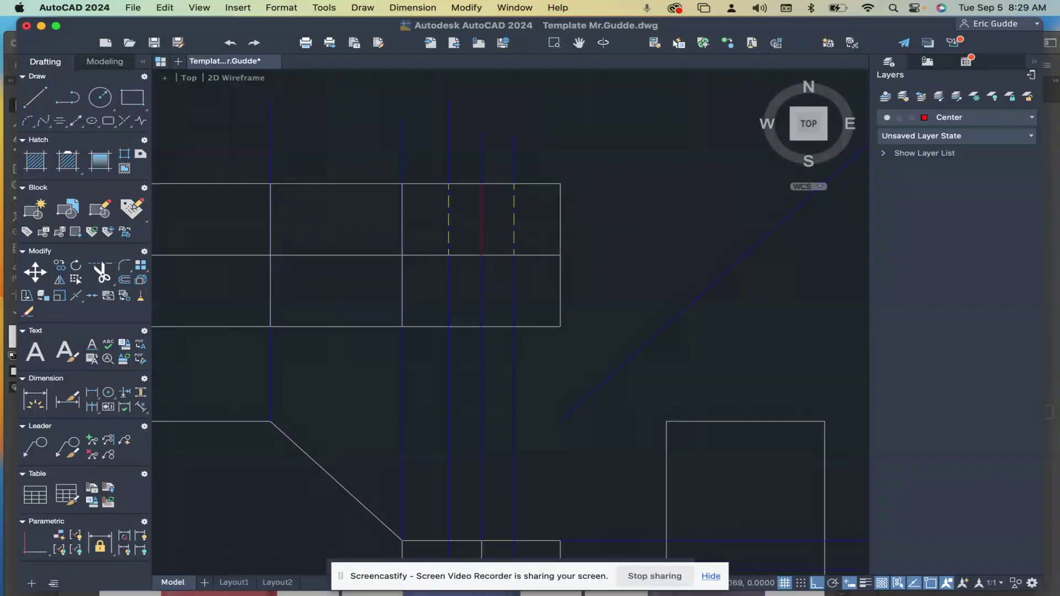
left_click(481, 191)
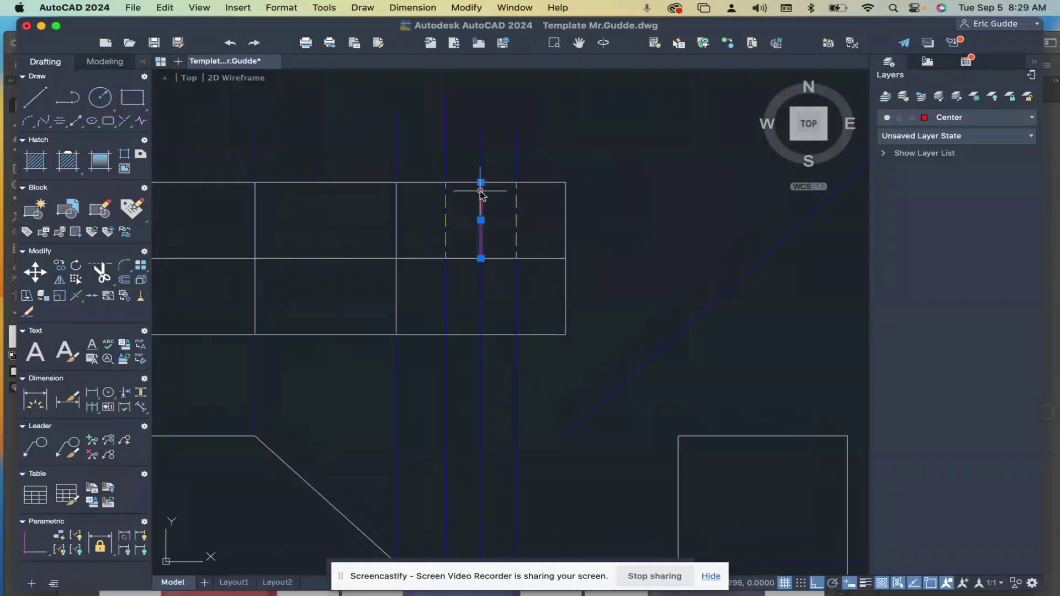
left_click(483, 183)
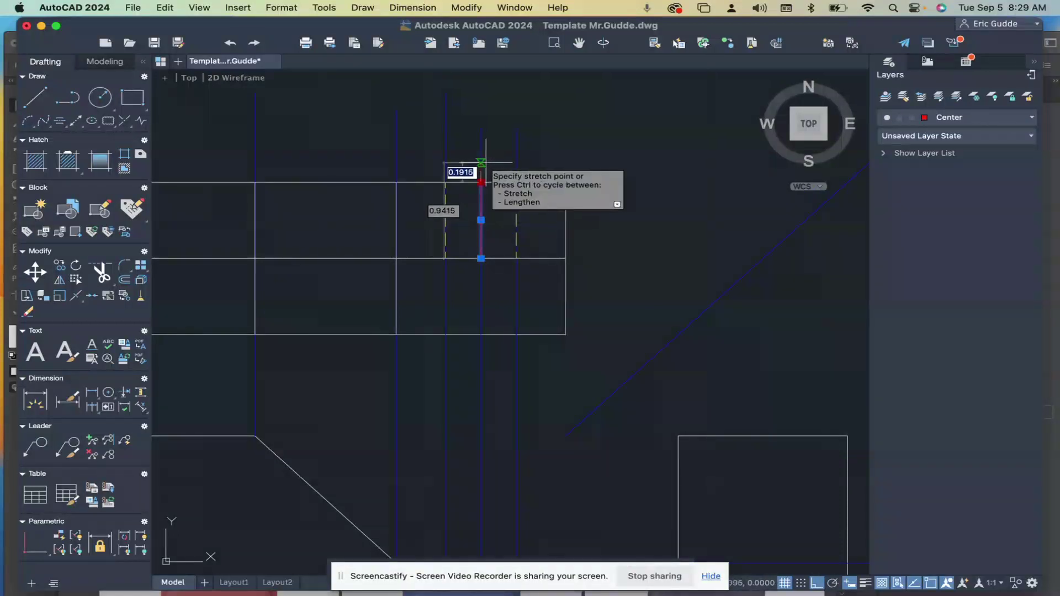
type(".12")
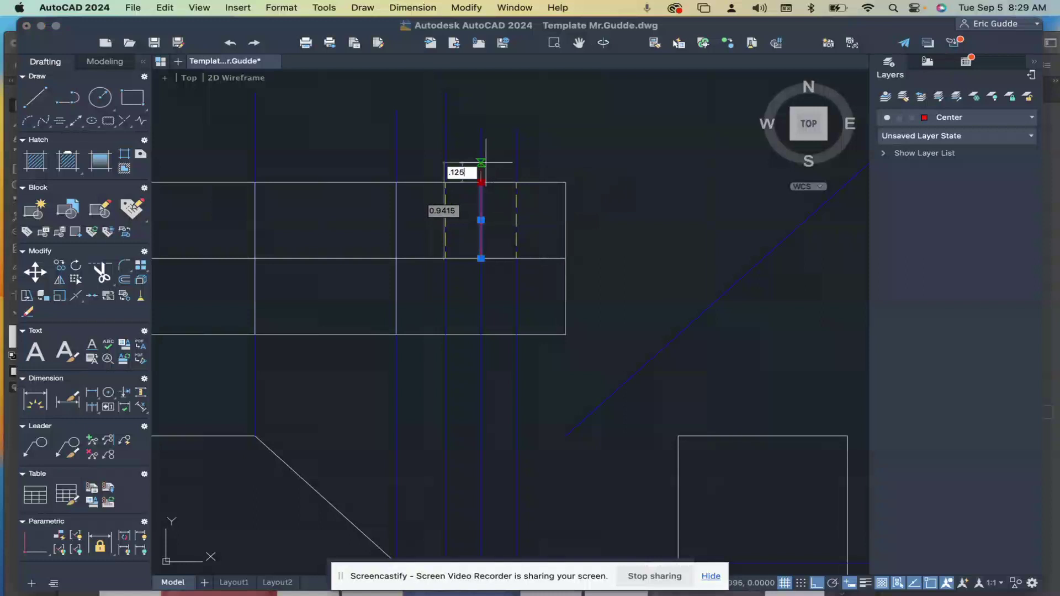
key("Return")
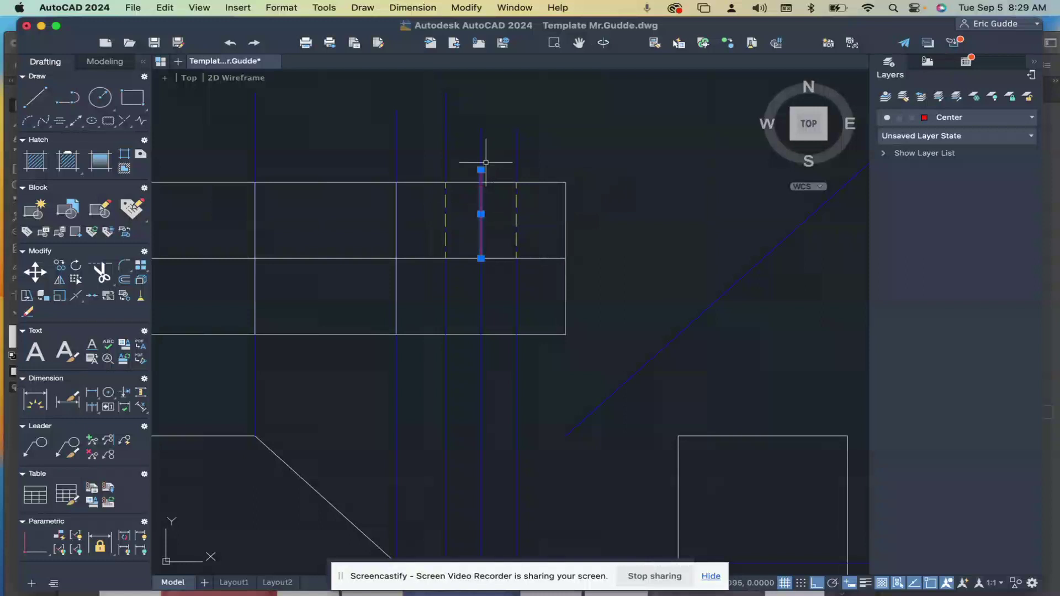
Stretch the lower end of the top view's hole centerline 0.125 below the offset line.
left_click(481, 259)
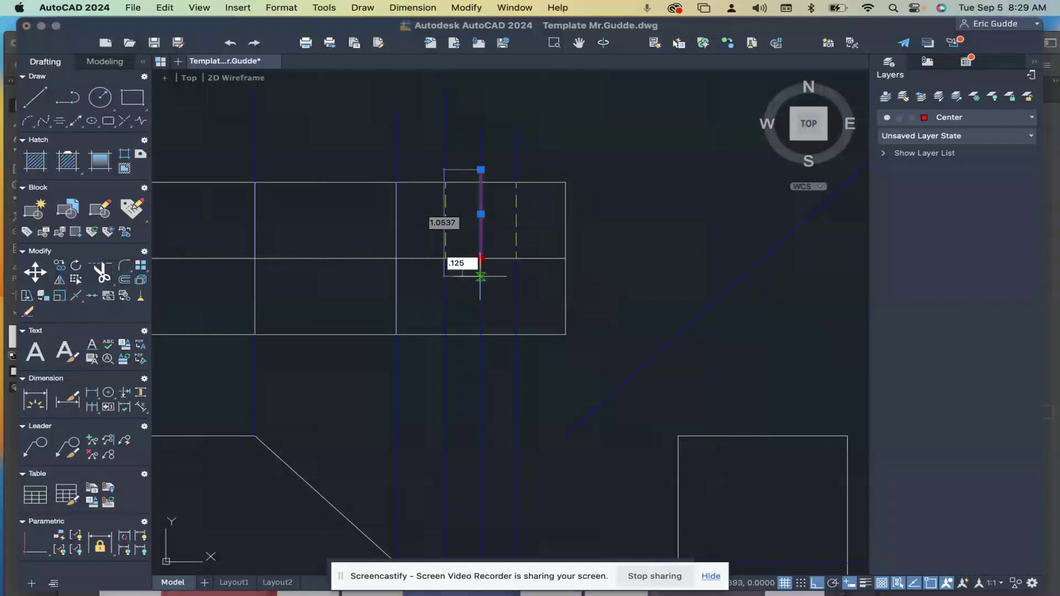
type(".125")
key("Return")
key("Escape")
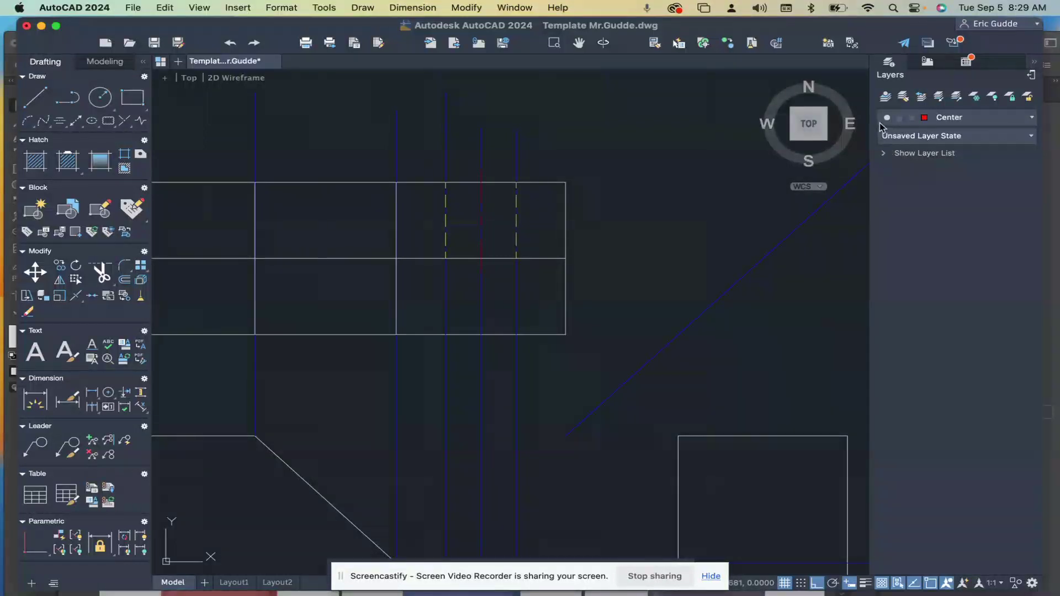
Turn off the Projection layer.
left_click(994, 121)
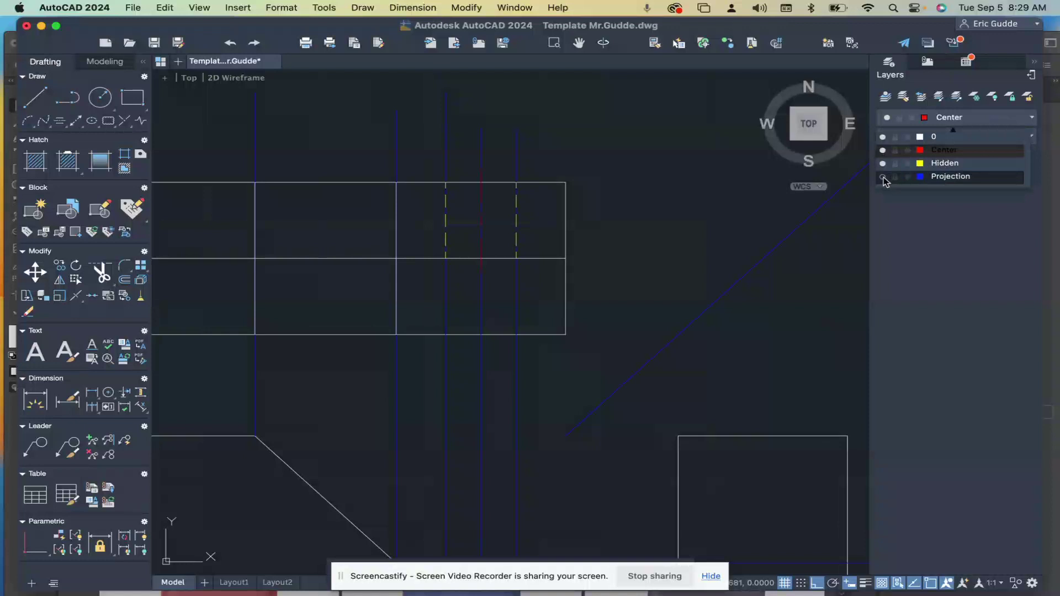
left_click(608, 250)
scroll(610, 245, "down", 3)
scroll(610, 245, "up", 1)
Trim the top view's lower-right corner and the offset line left of the slope's lower-corner edge, leaving the stepped outline.
type("tr")
key("Return")
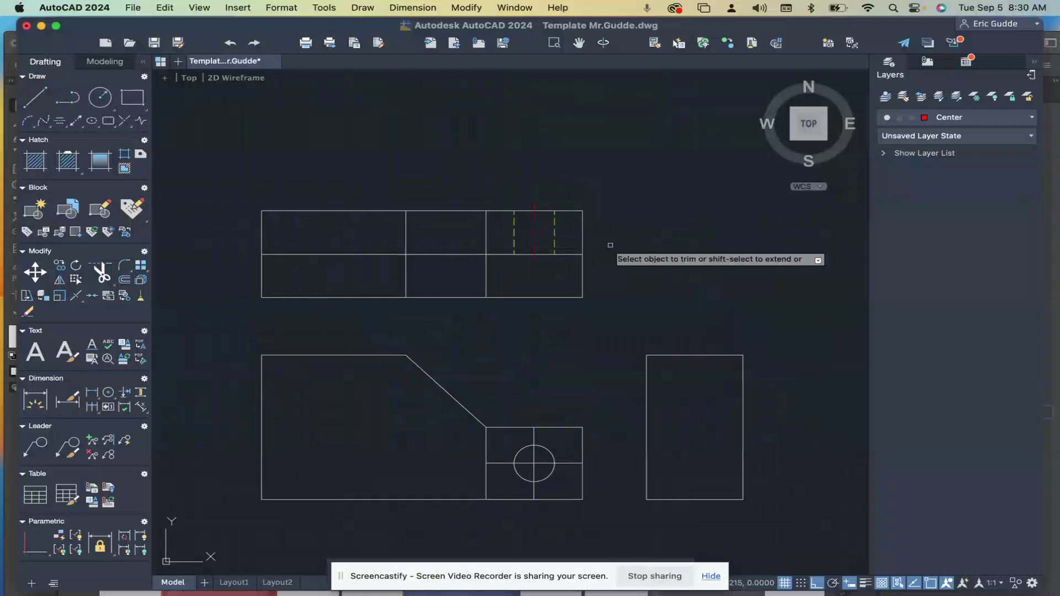
left_click(582, 293)
left_click(576, 299)
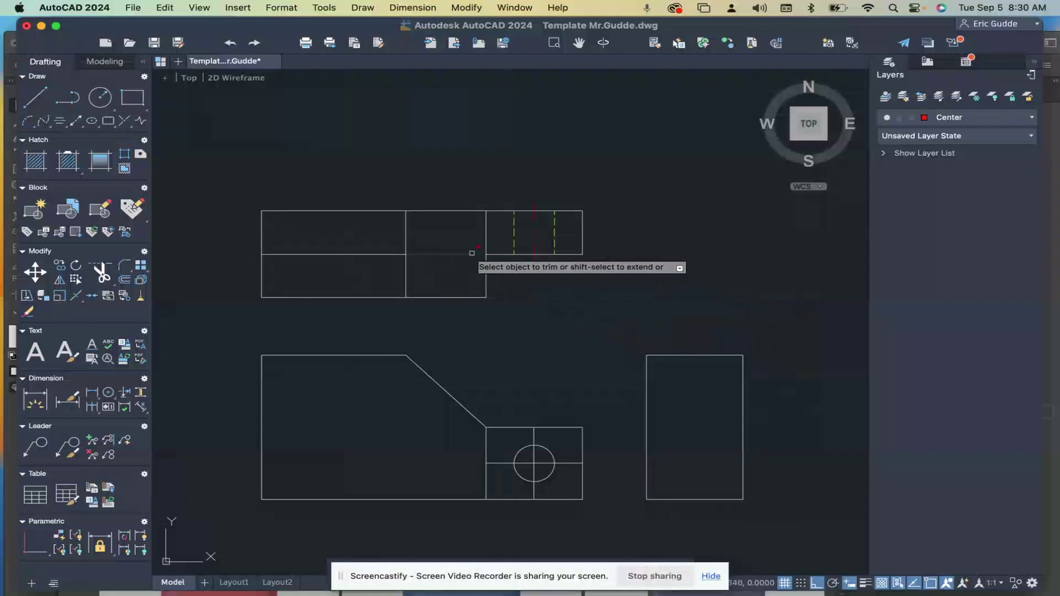
left_click(472, 253)
left_click(380, 254)
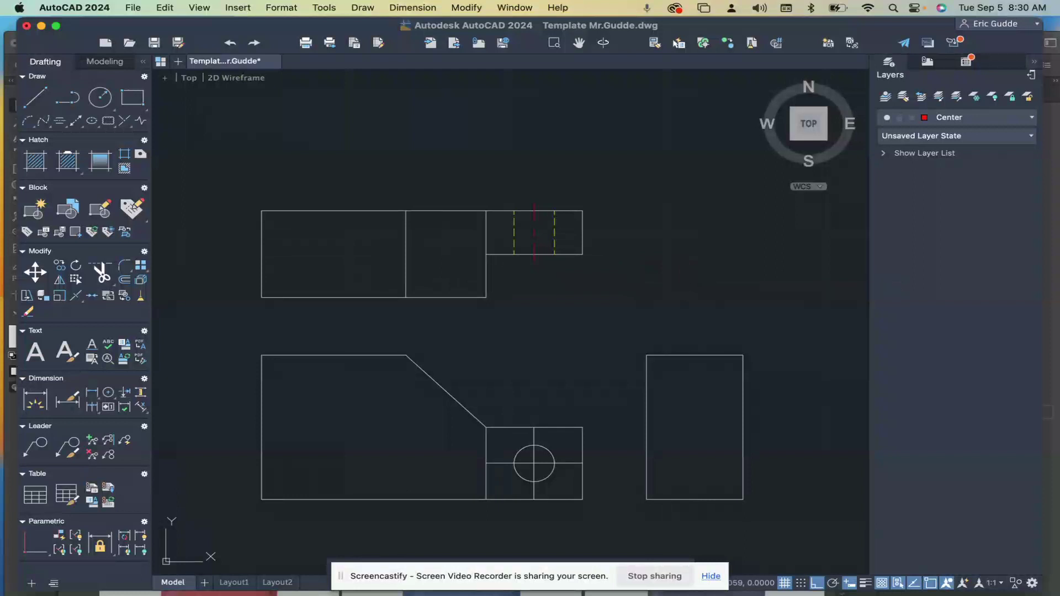
Turn the Projection layer back on.
left_click(975, 118)
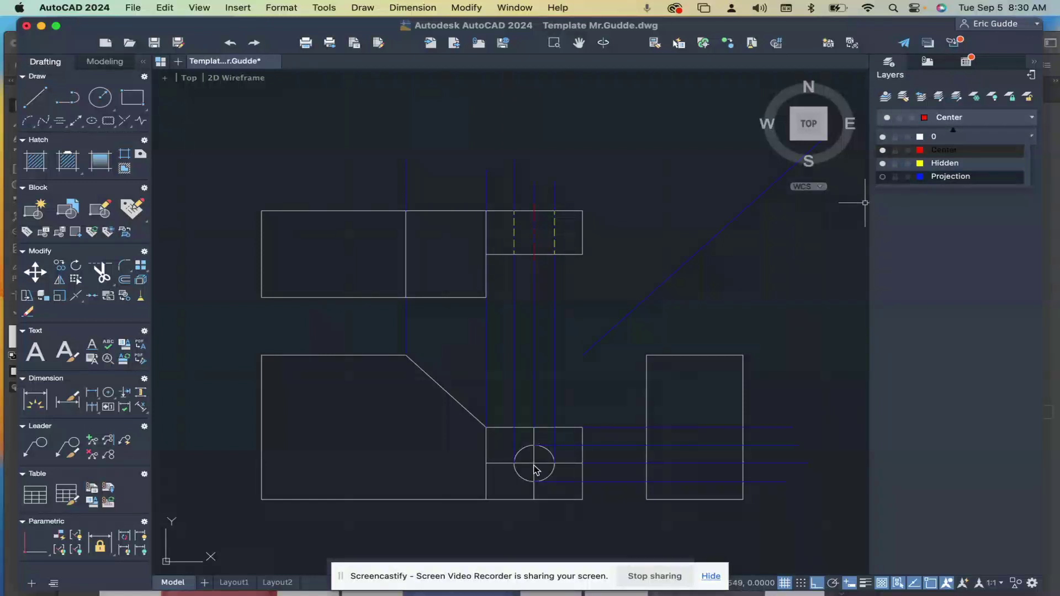
left_click(445, 459)
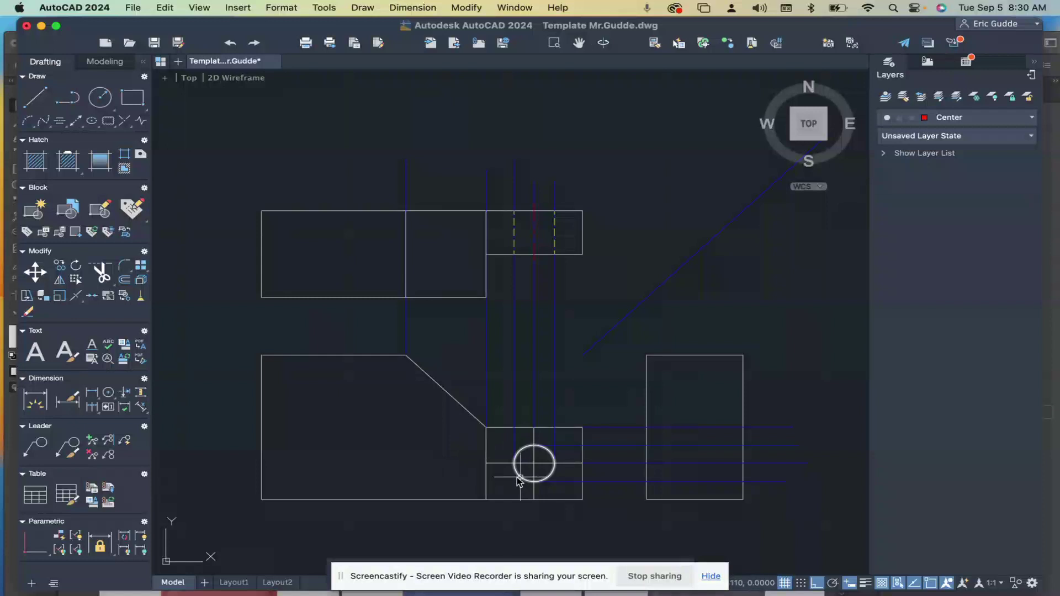
Move the horizontal and vertical lines crossing the front view's hole to the Center layer.
scroll(515, 478, "up", 2)
left_click(530, 460)
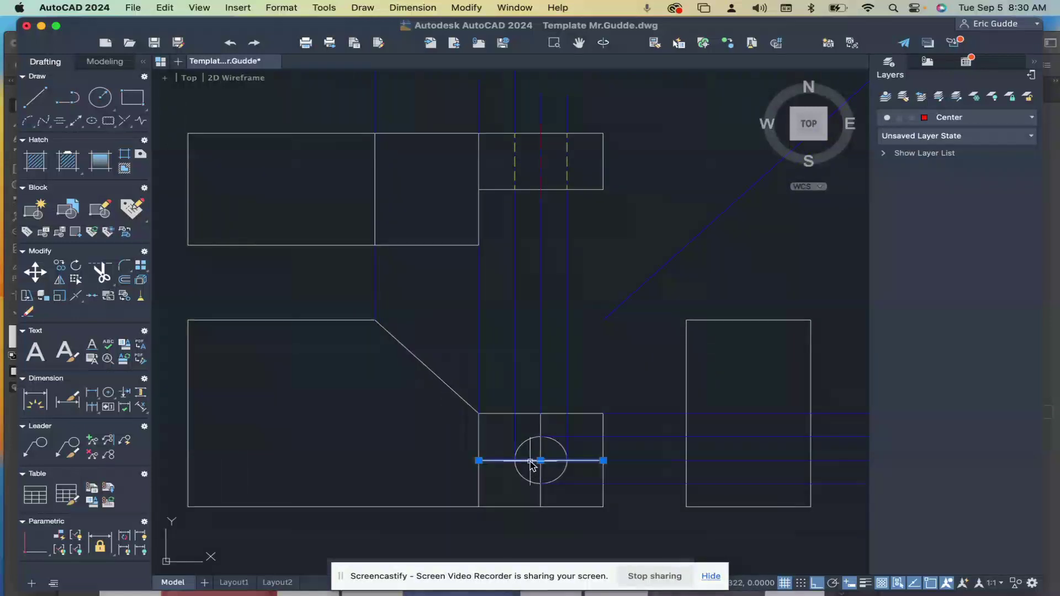
left_click(541, 454)
scroll(524, 448, "up", 1)
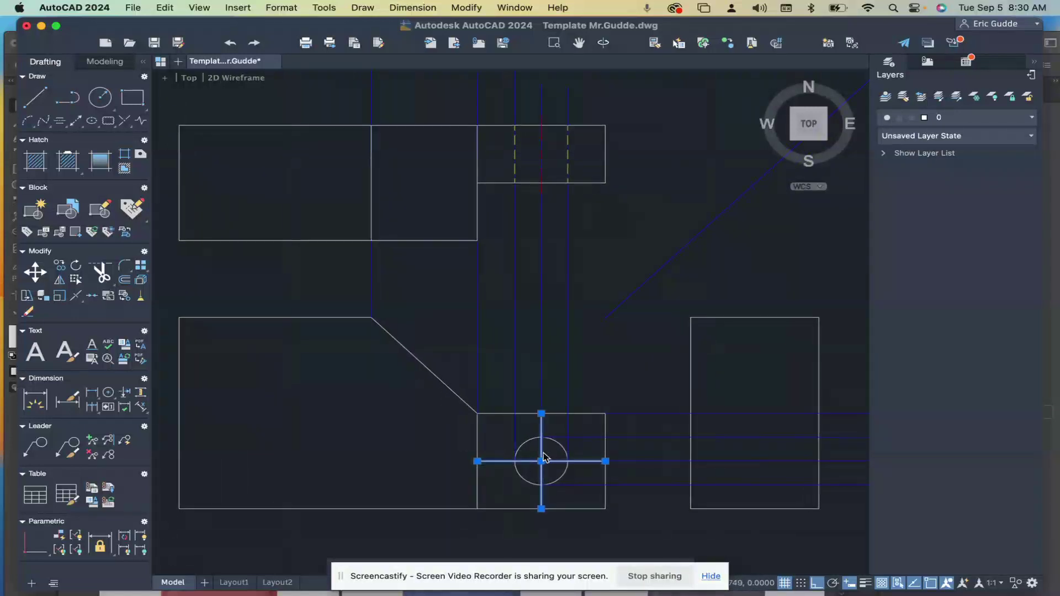
left_click(967, 118)
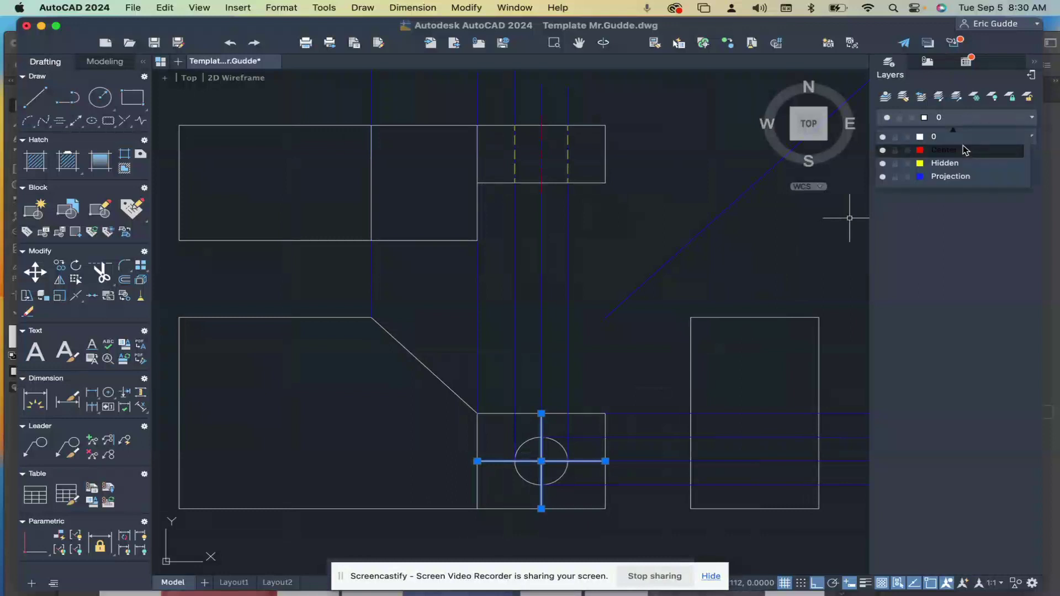
left_click(963, 144)
key("Escape")
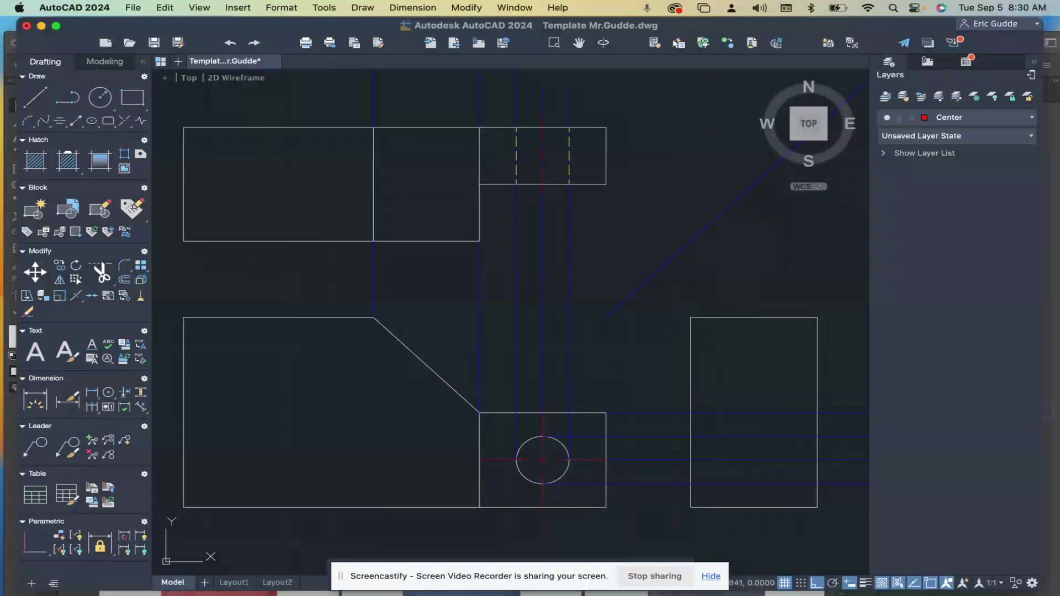
Stretch the upper end of the front view hole's vertical centerline 0.125 above the step's top edge.
scroll(544, 413, "up", 2)
left_click(539, 421)
left_click(540, 414)
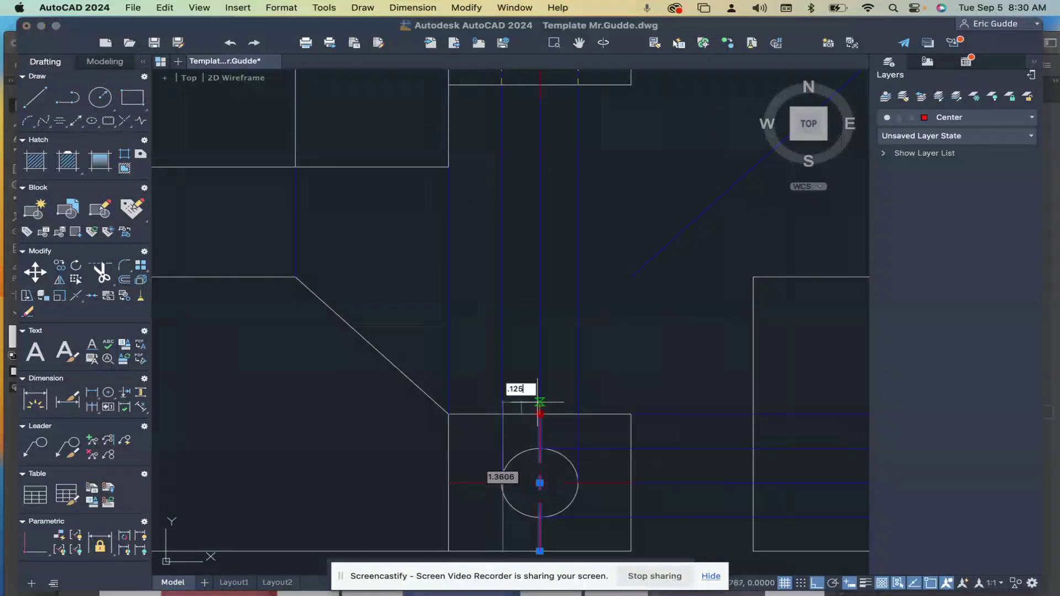
key("Return")
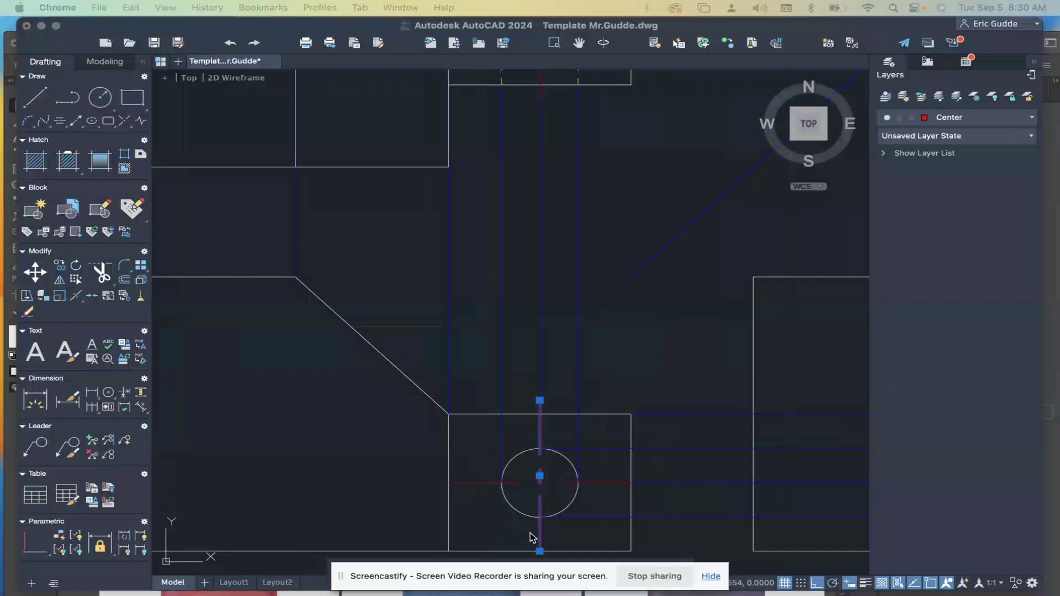
scroll(536, 540, "down", 1)
left_click(502, 530)
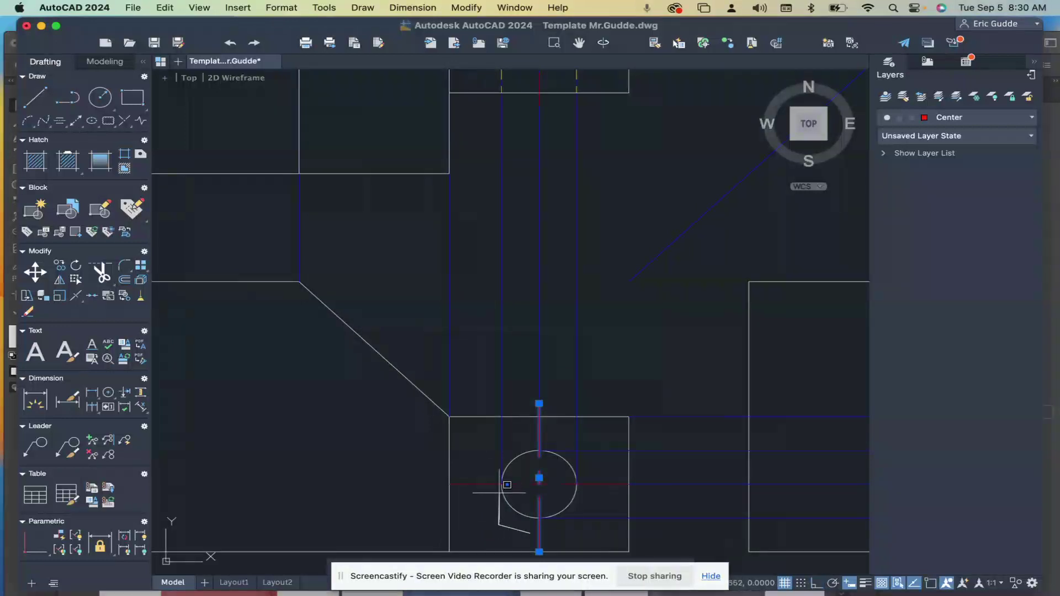
key("Escape")
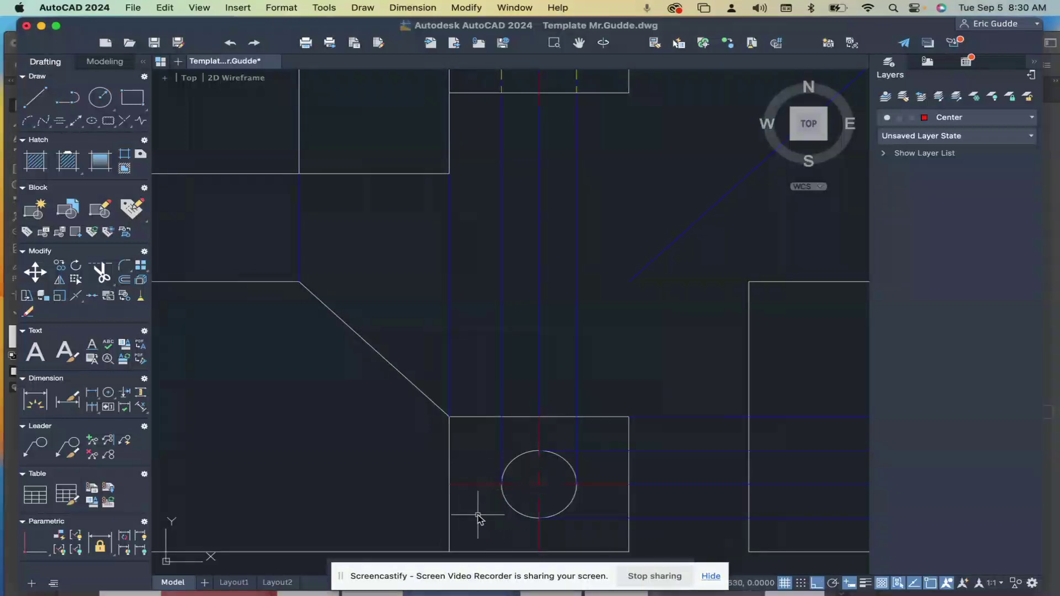
Stretch the lower end of the front view hole's vertical centerline 0.125 below the block's bottom edge.
middle_click_drag(478, 516, 479, 486)
left_click(541, 519)
left_click(541, 521)
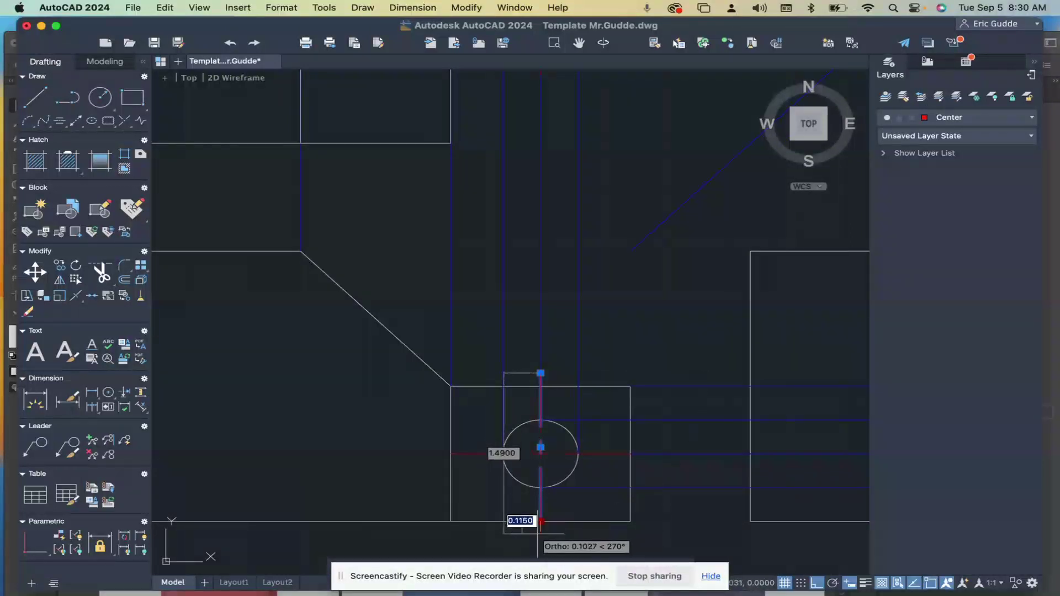
type(".1")
key("Return")
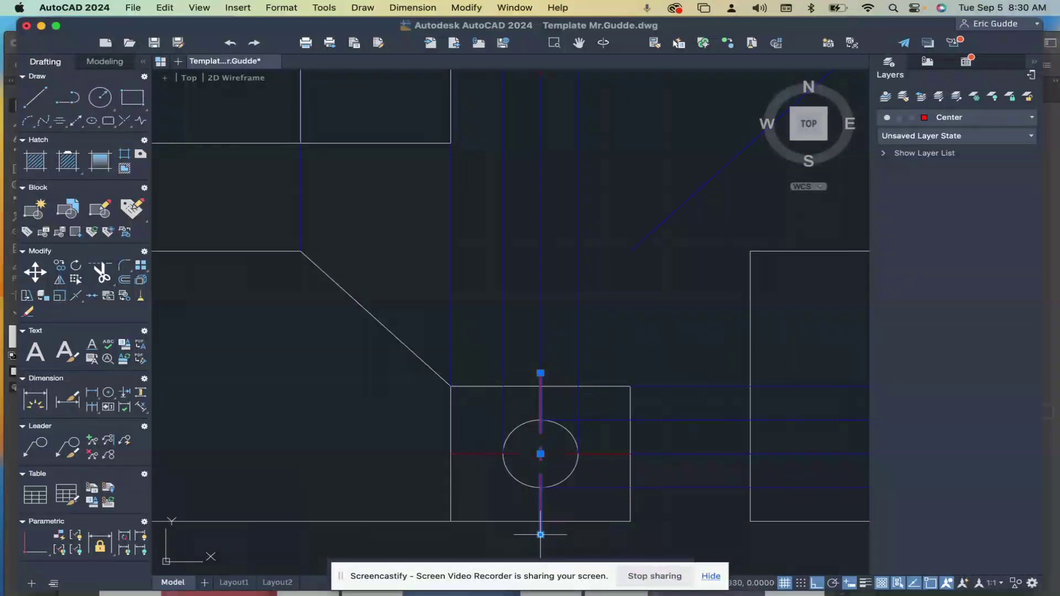
key("Escape")
Stretch both ends of the front view hole's horizontal centerline 0.125 beyond the vertical lines on either side of the hole.
left_click(472, 454)
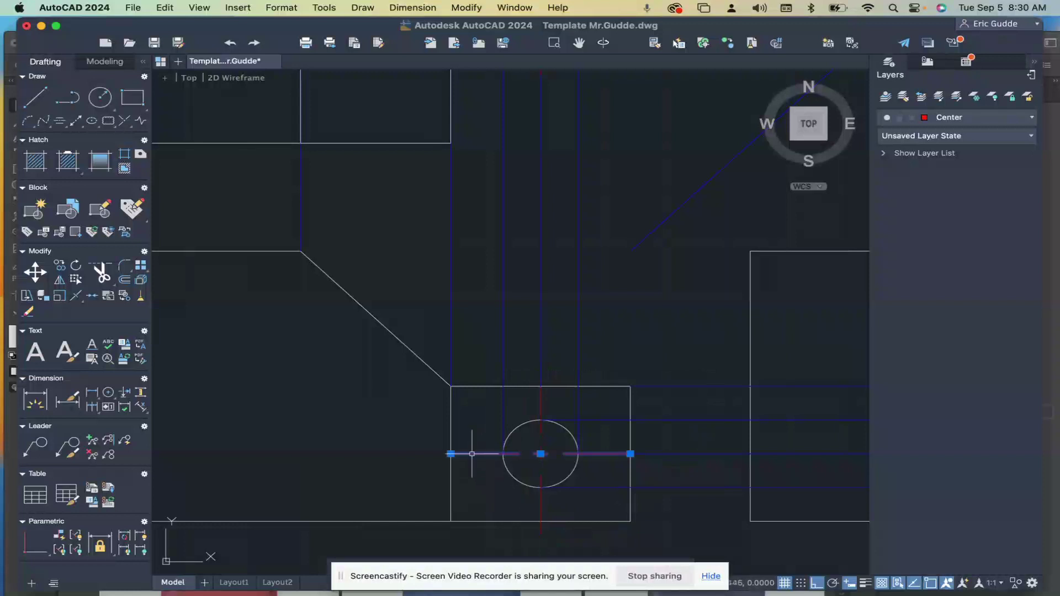
left_click(451, 454)
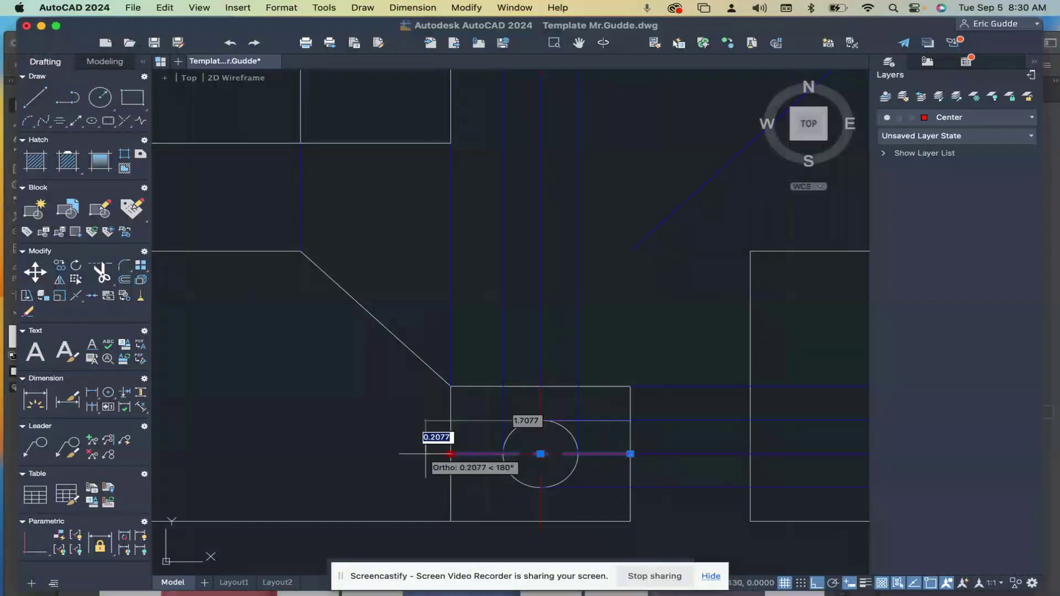
type(".1")
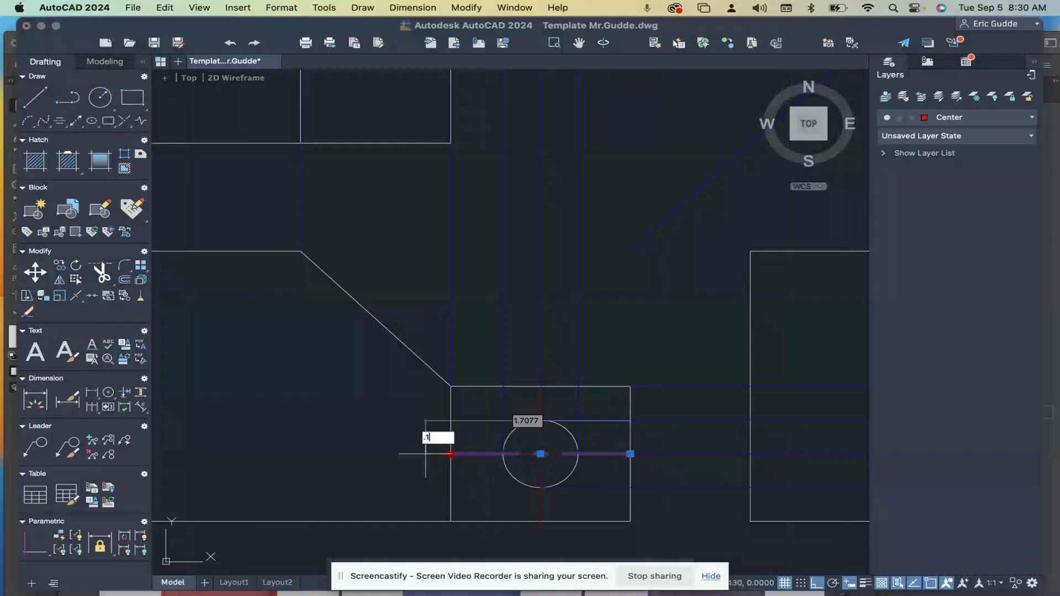
type("25")
key("Return")
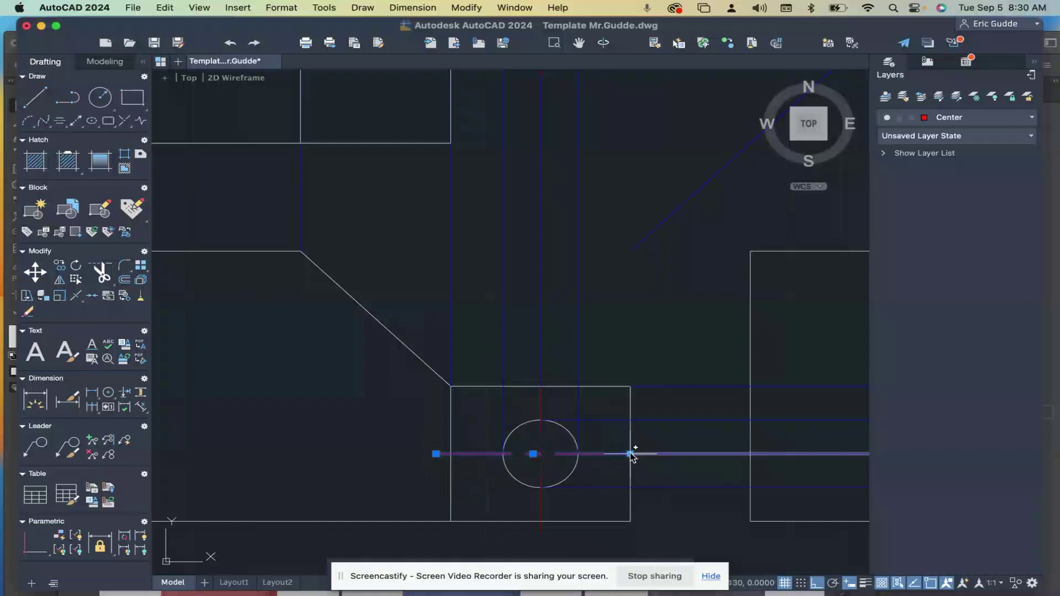
mouse_move(630, 454)
left_click(630, 454)
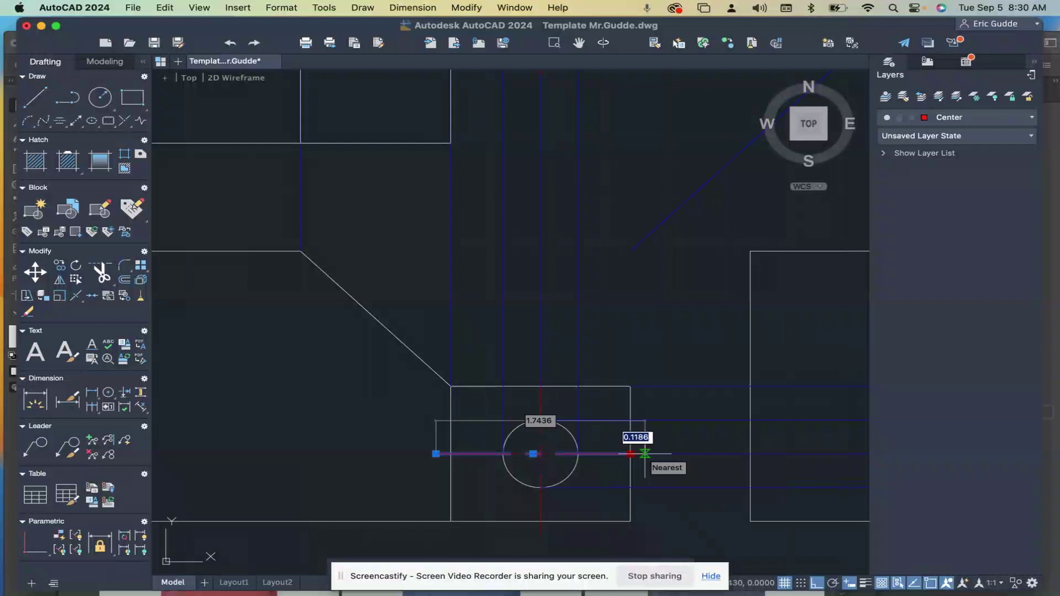
type(".125")
key("Return")
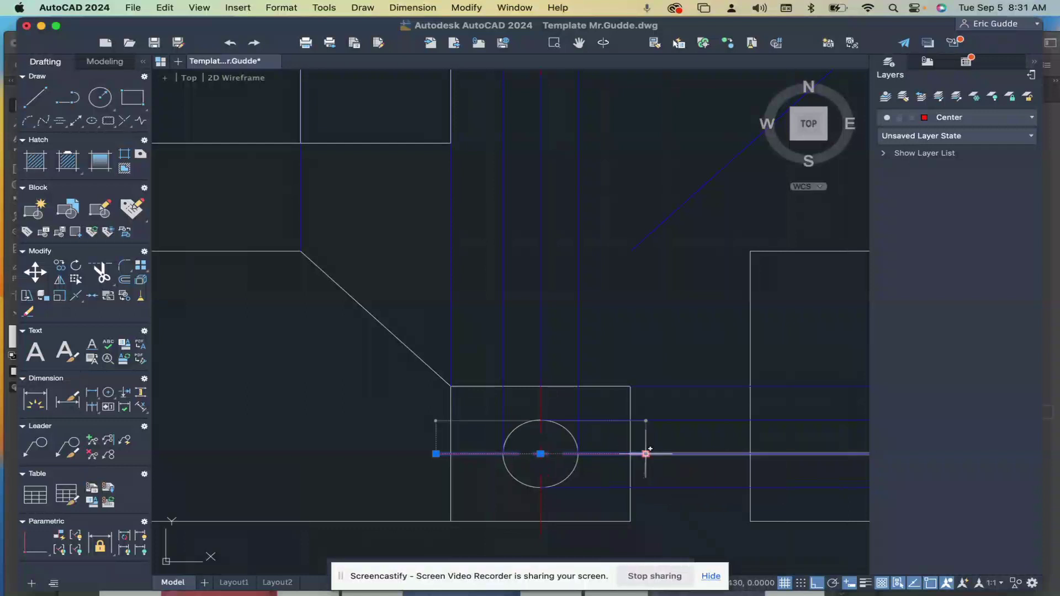
key("Escape")
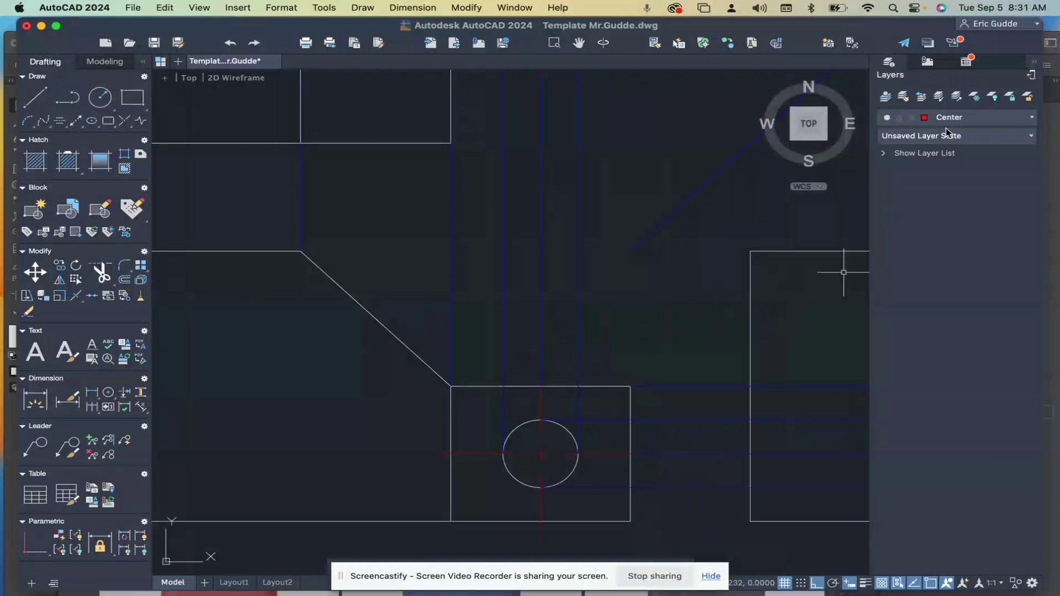
Make Projection the current layer and leave it turned on.
left_click(982, 122)
left_click(986, 119)
left_click(977, 123)
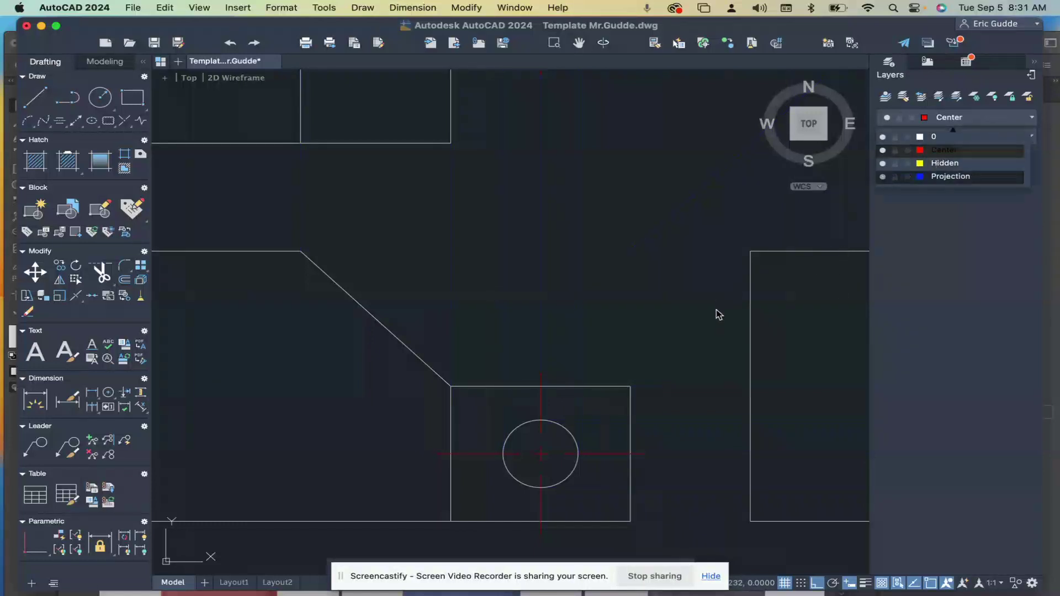
key("Return")
key("Return")
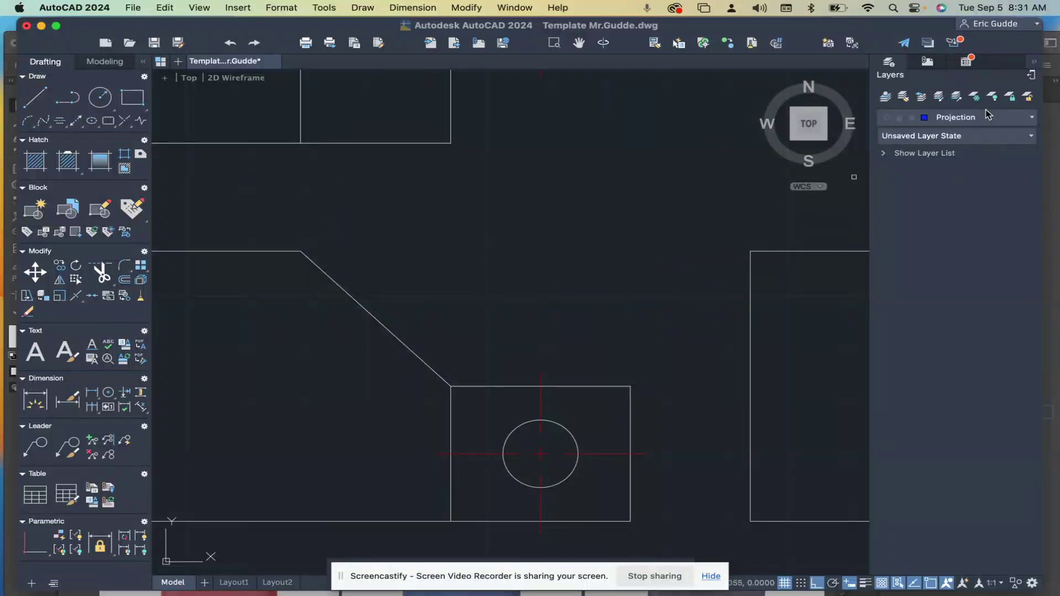
left_click(889, 123)
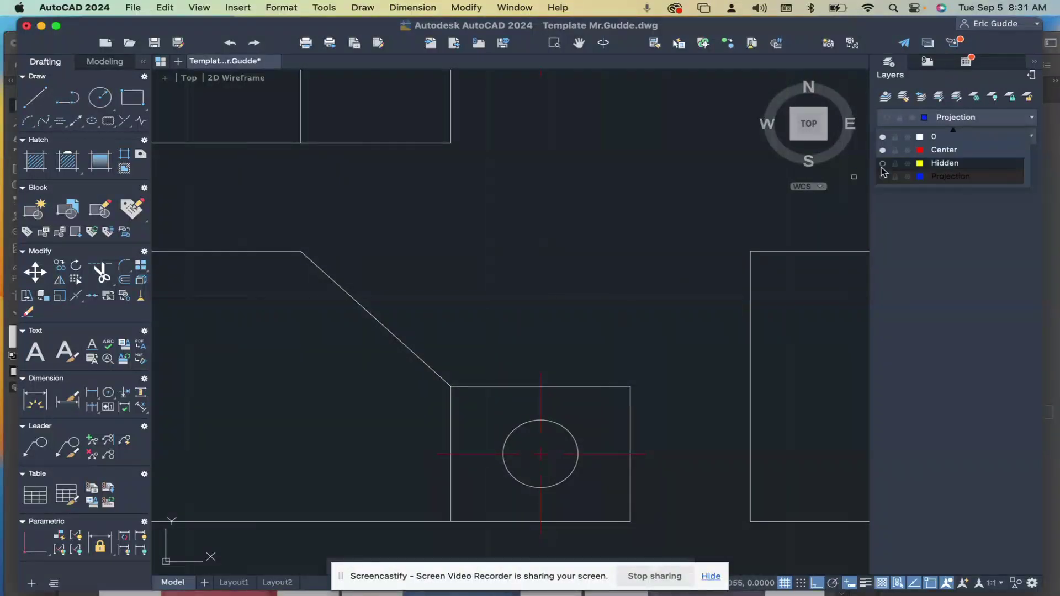
left_click(818, 257)
Project a horizontal line from the lower-right corner of the top view's narrow section to just past the 45° miter line.
mouse_move(669, 227)
middle_mouse_down()
mouse_move(796, 262)
mouse_move(545, 189)
mouse_move(461, 175)
mouse_move(463, 193)
middle_mouse_up()
scroll(453, 186, "down", 3)
middle_click_drag(463, 152, 483, 241)
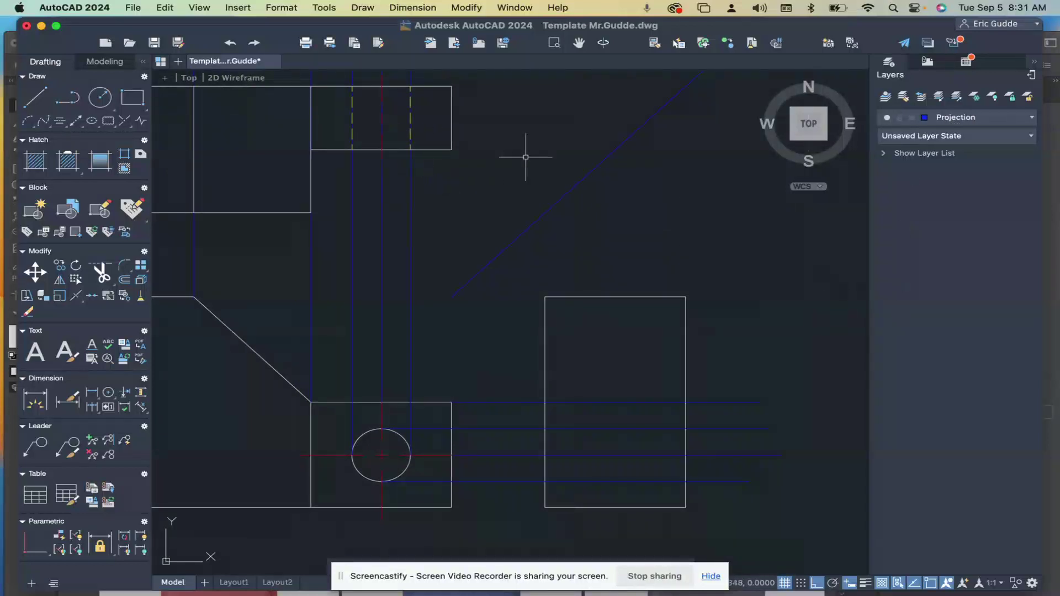
left_click(40, 104)
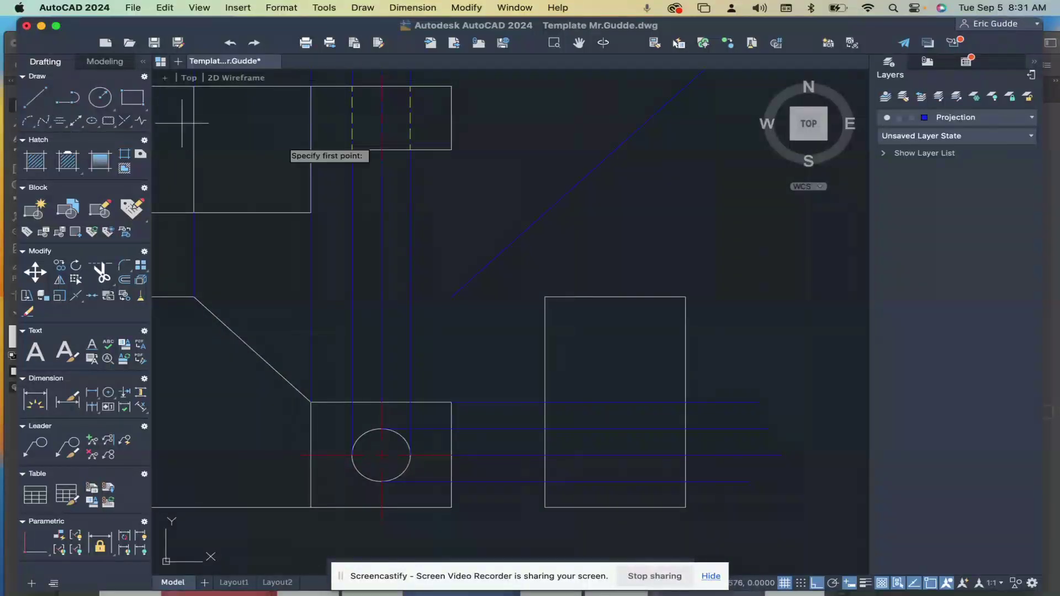
left_click(451, 149)
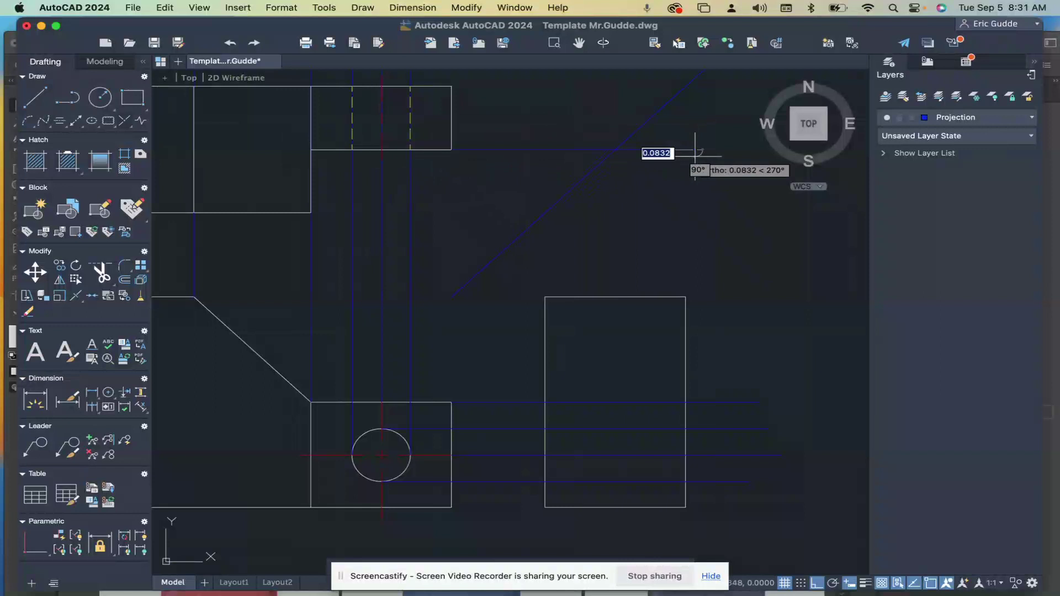
key("Escape")
Draw a vertical projection line from the new line's miter-line intersection down through the side view, ending just below its bottom edge.
type("l")
key("Return")
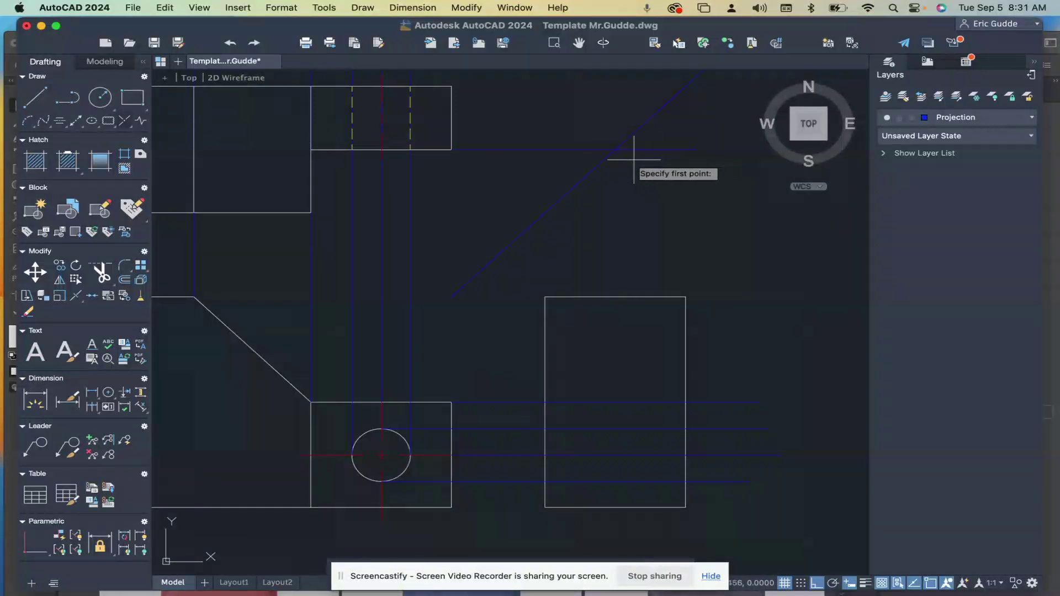
left_click(615, 149)
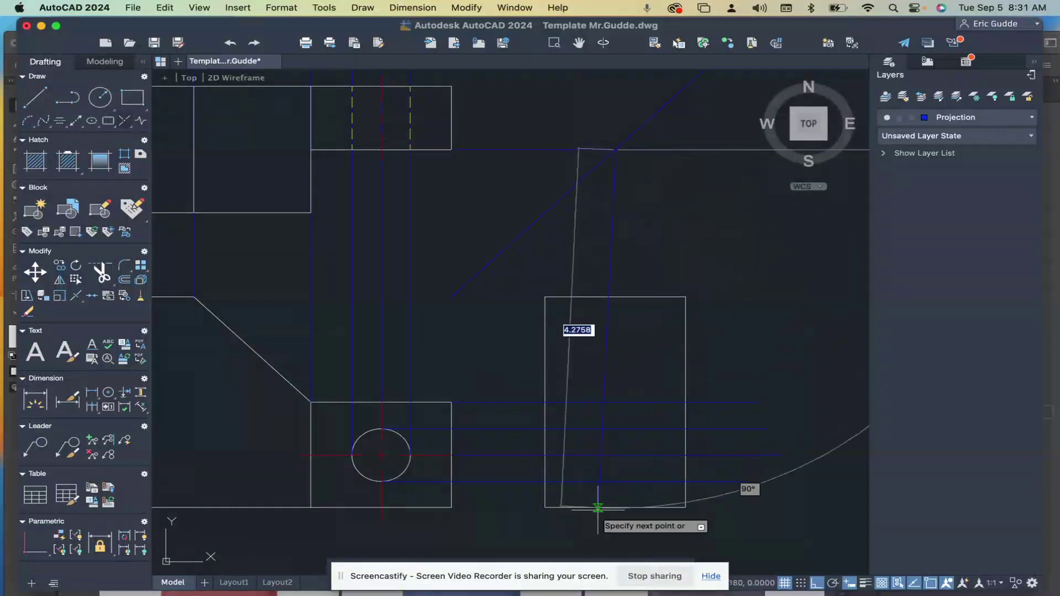
left_click(614, 527)
key("Escape")
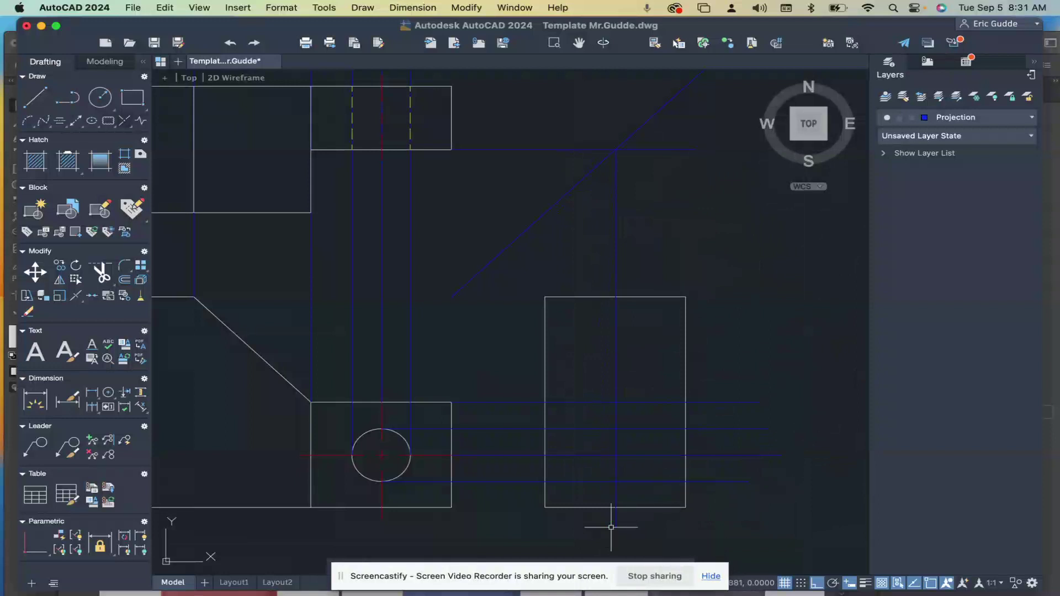
Make layer 0 the current layer.
left_click(980, 119)
key("Escape")
type("l")
key("Return")
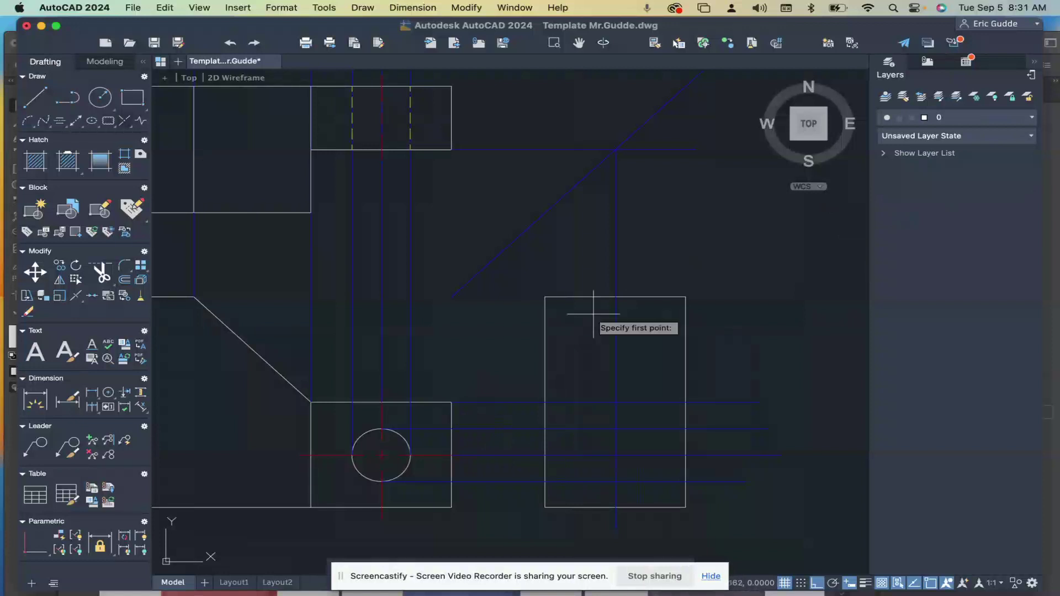
left_click(545, 402)
key("Escape")
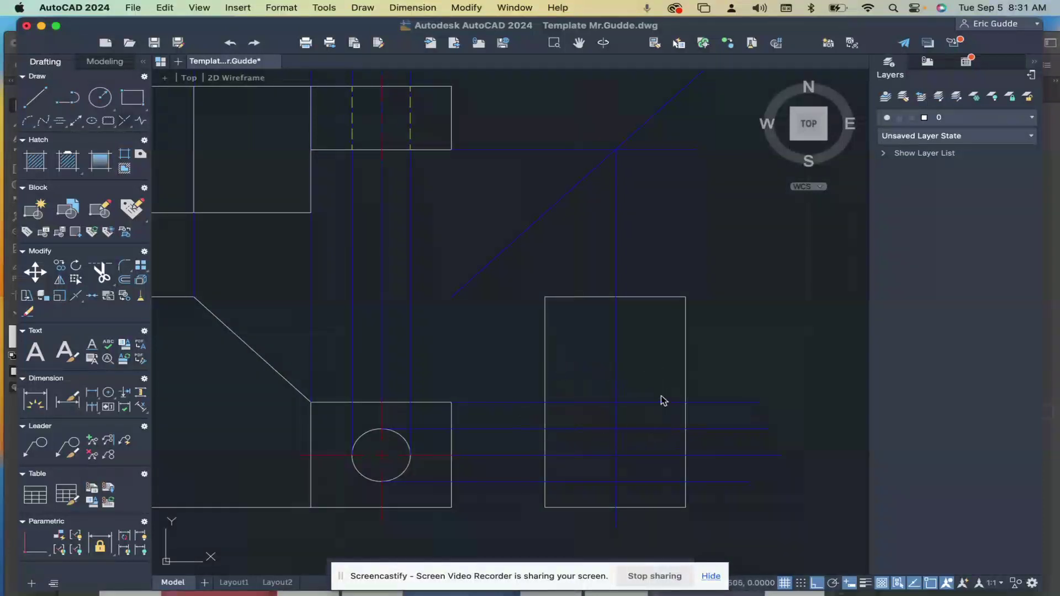
Draw a horizontal object line across the side view's full width along the projection of the front view's step top.
type("l")
key("Return")
scroll(559, 409, "up", 2)
left_click(544, 403)
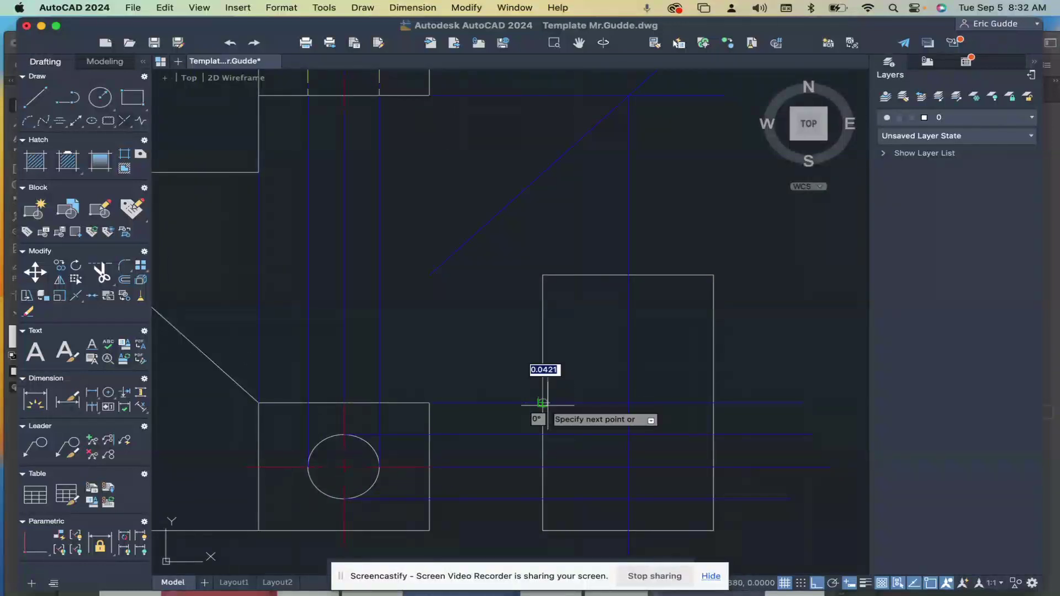
left_click(713, 403)
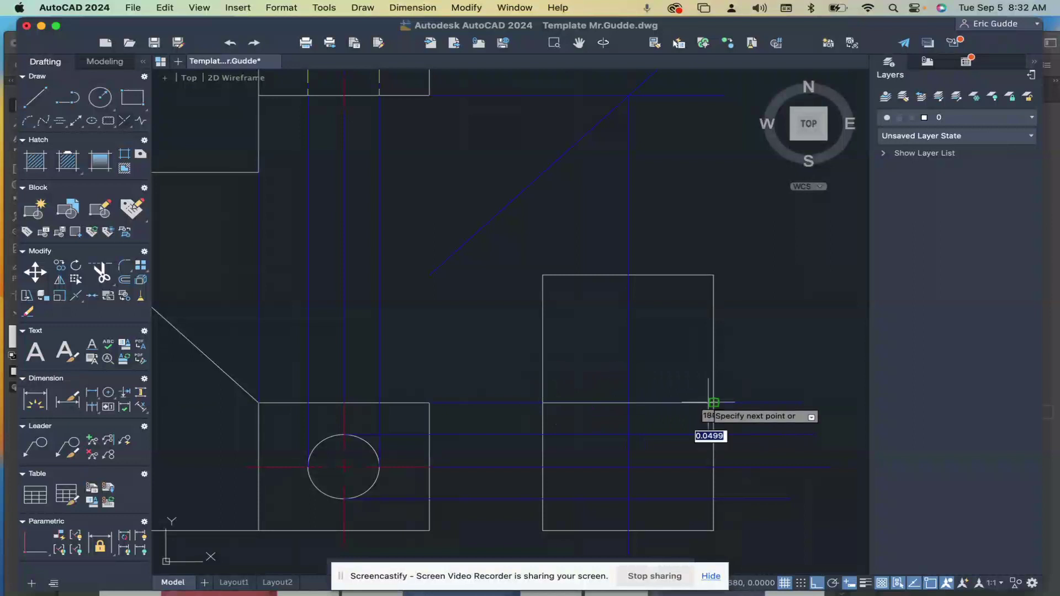
key("Return")
Draw a vertical object line in the side view from the new horizontal line down to the bottom edge, along the vertical projection line.
key("Return")
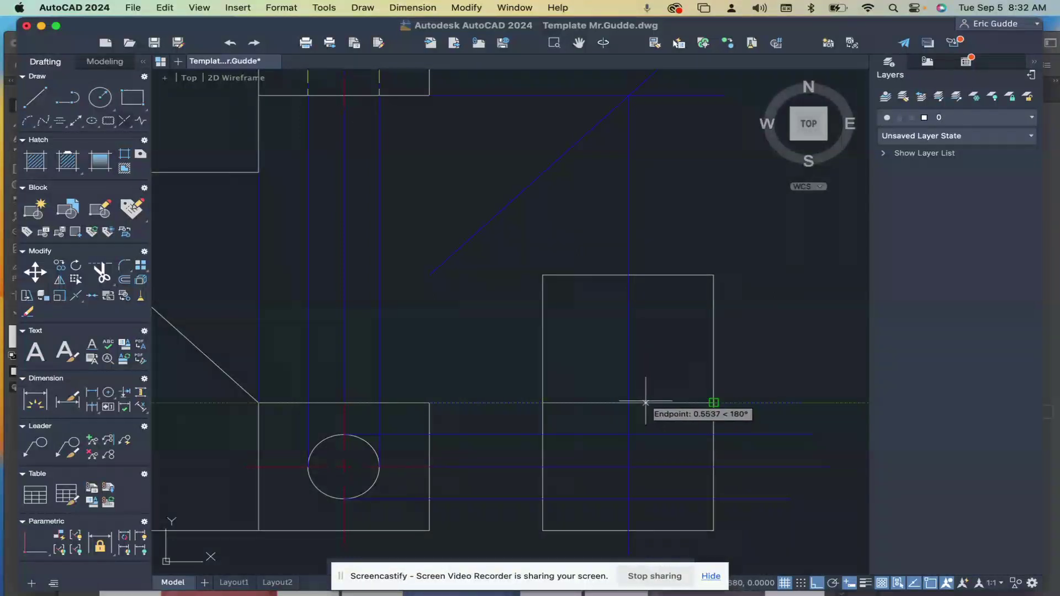
left_click(628, 403)
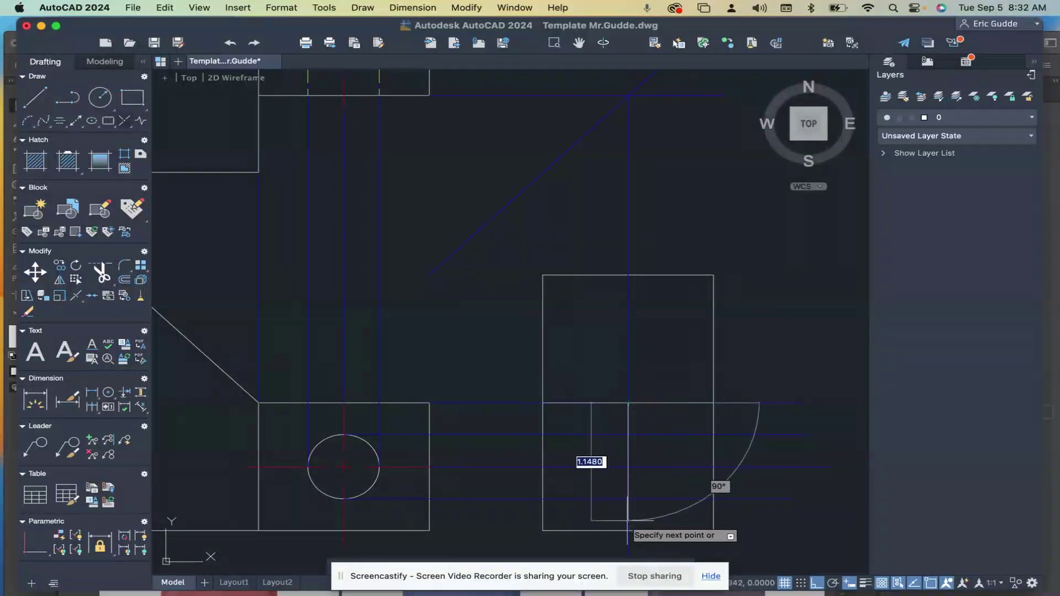
left_click(628, 531)
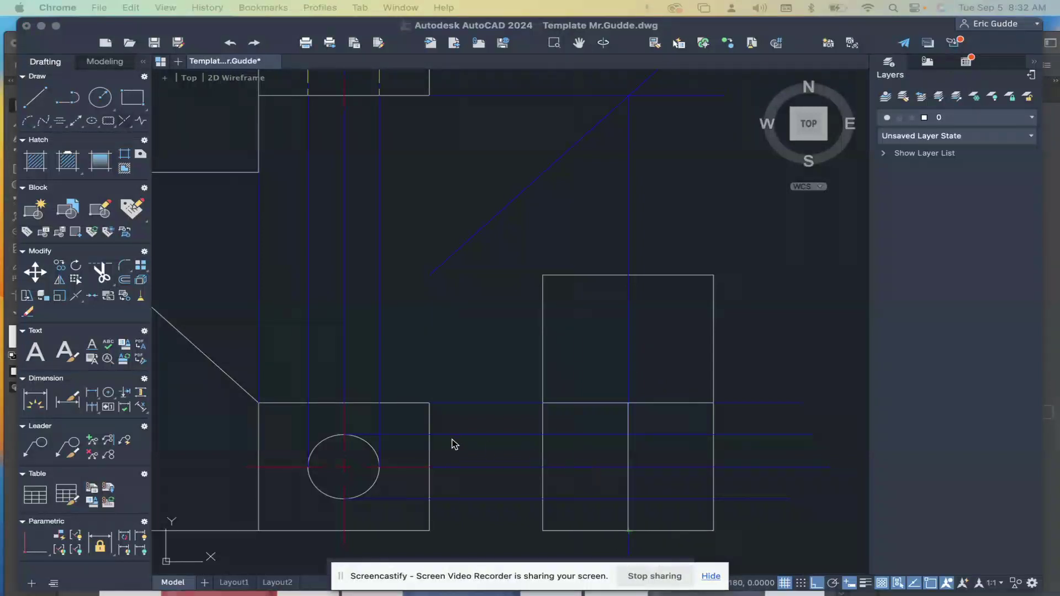
Make Center the current layer.
left_click(964, 118)
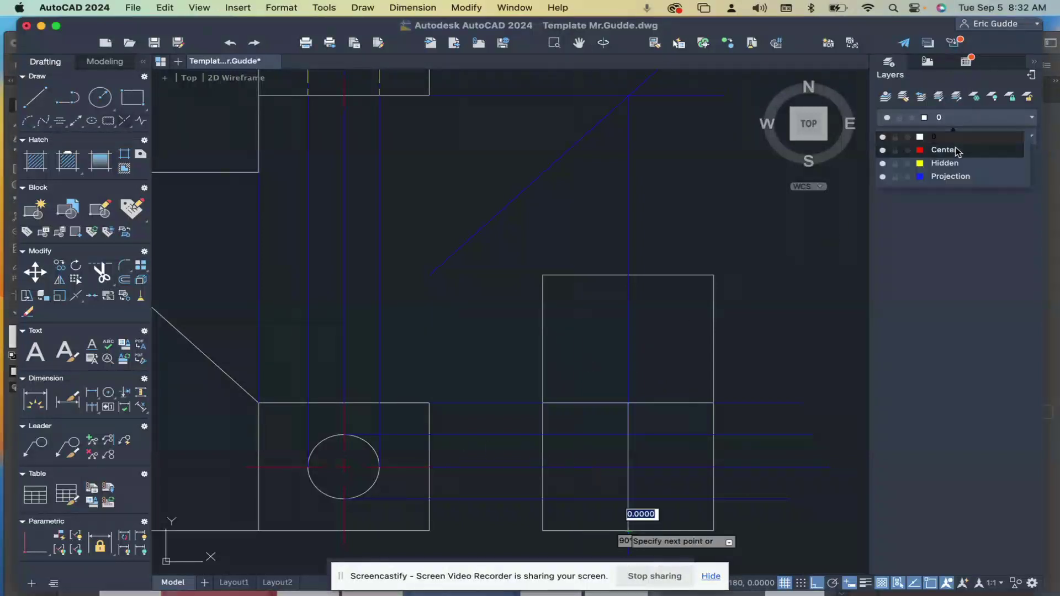
left_click(928, 146)
key("BackSpace")
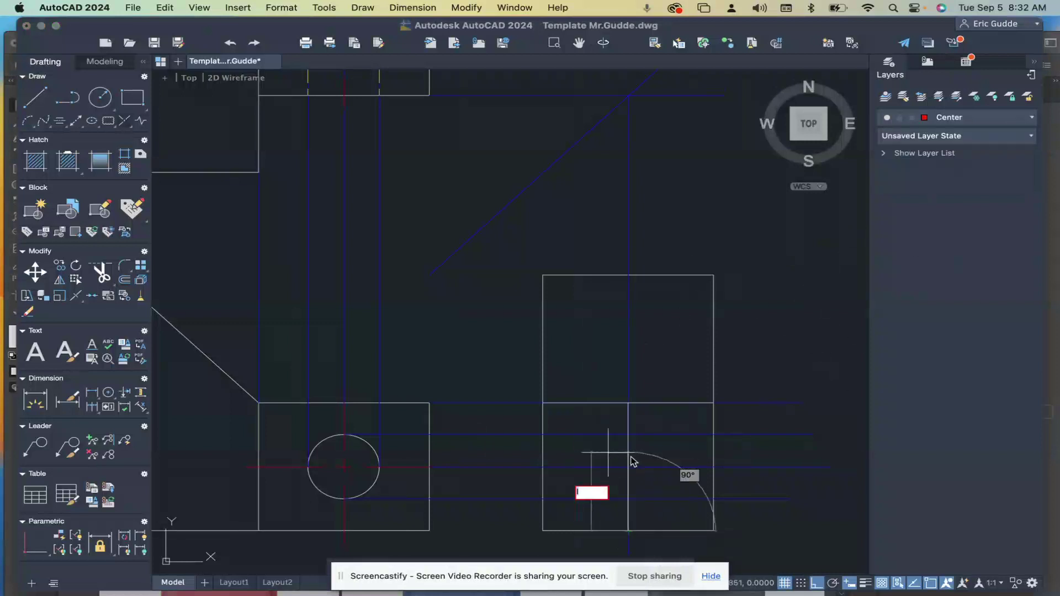
Draw a horizontal center line along the hole's center projection in the side view, from the inner vertical line to the right edge.
left_click(634, 471)
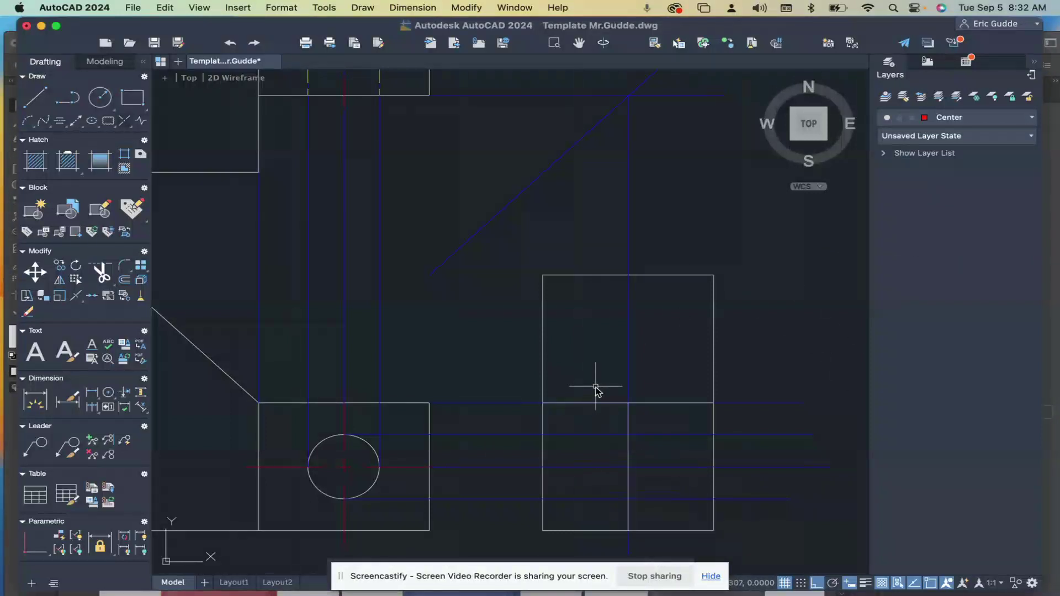
type("l")
key("Return")
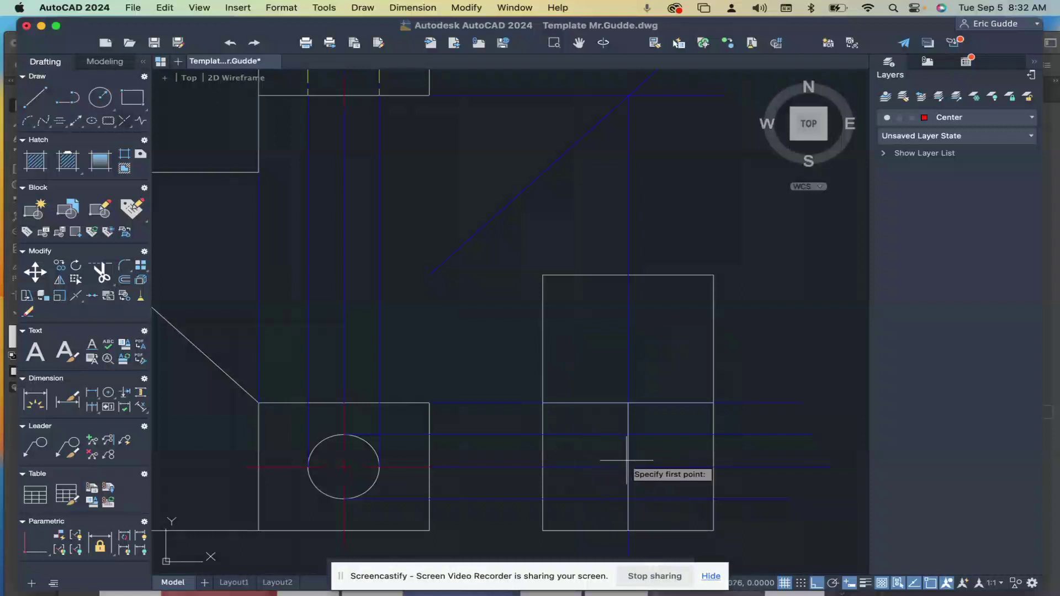
left_click(630, 467)
left_click(712, 466)
key("Return")
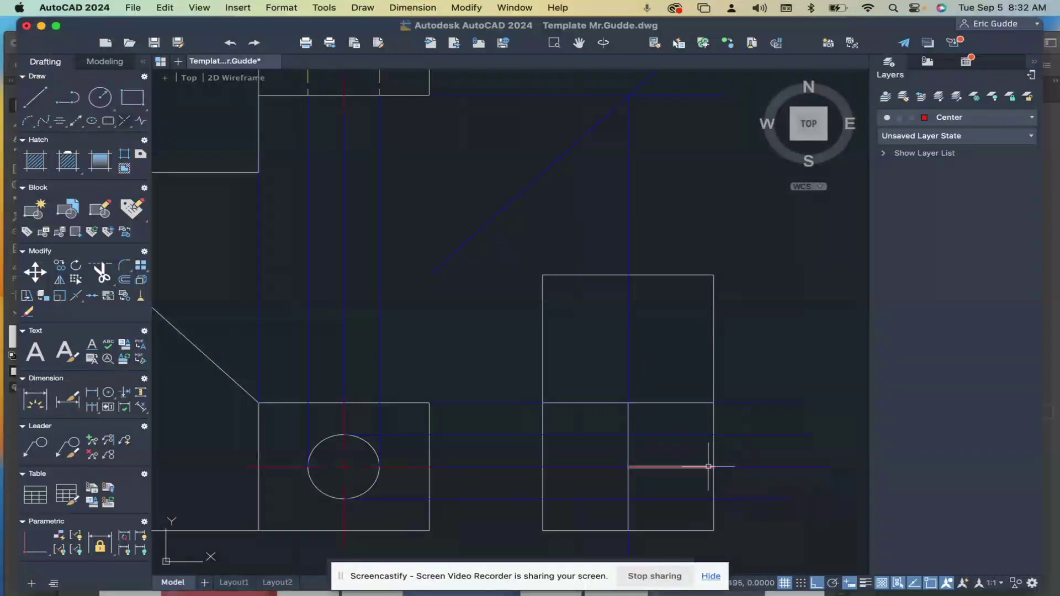
Stretch both ends of the side view's center line outward by 0.12.
left_click(714, 467)
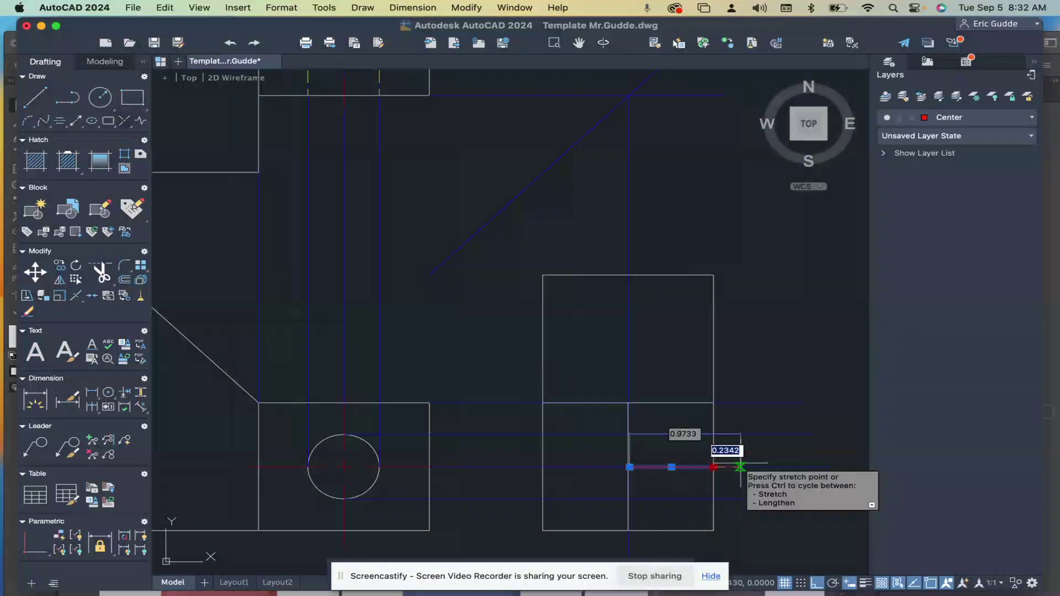
type(".12")
key("Return")
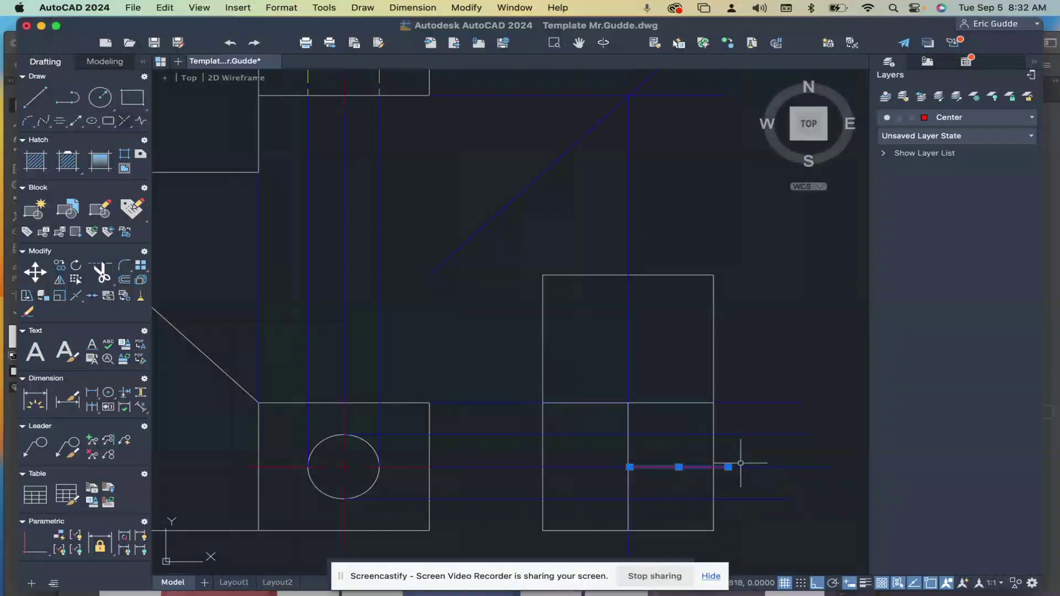
left_click(629, 468)
type(".12")
key("Return")
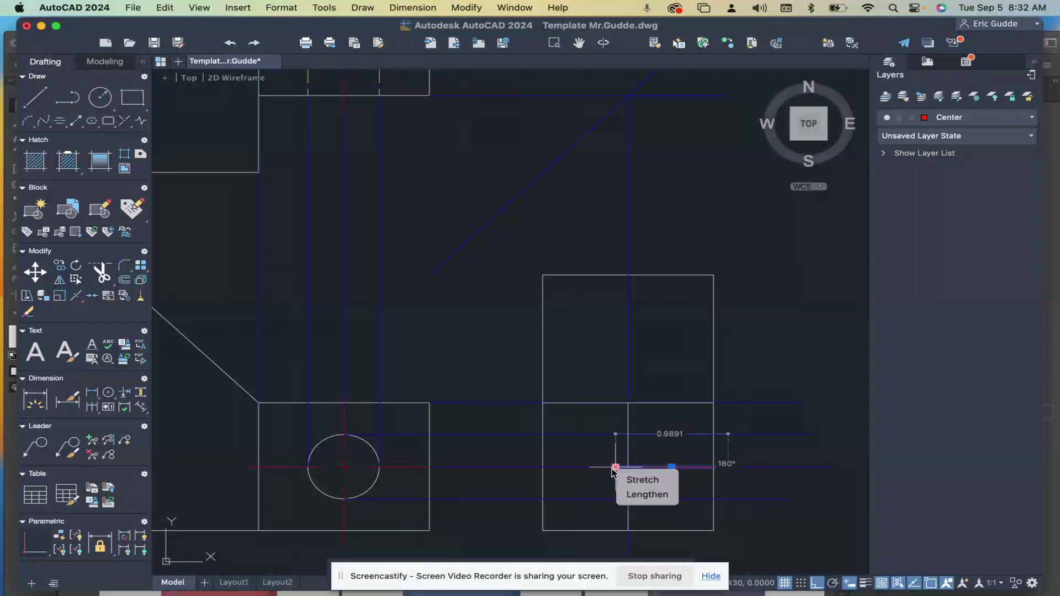
key("Escape")
scroll(685, 458, "up", 3)
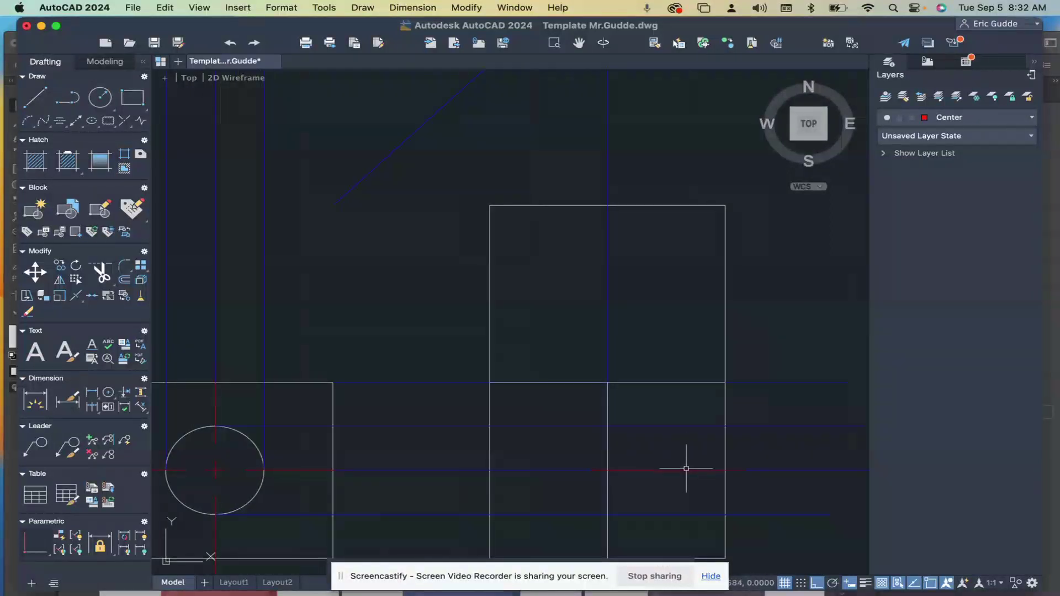
left_click(687, 471)
key("Escape")
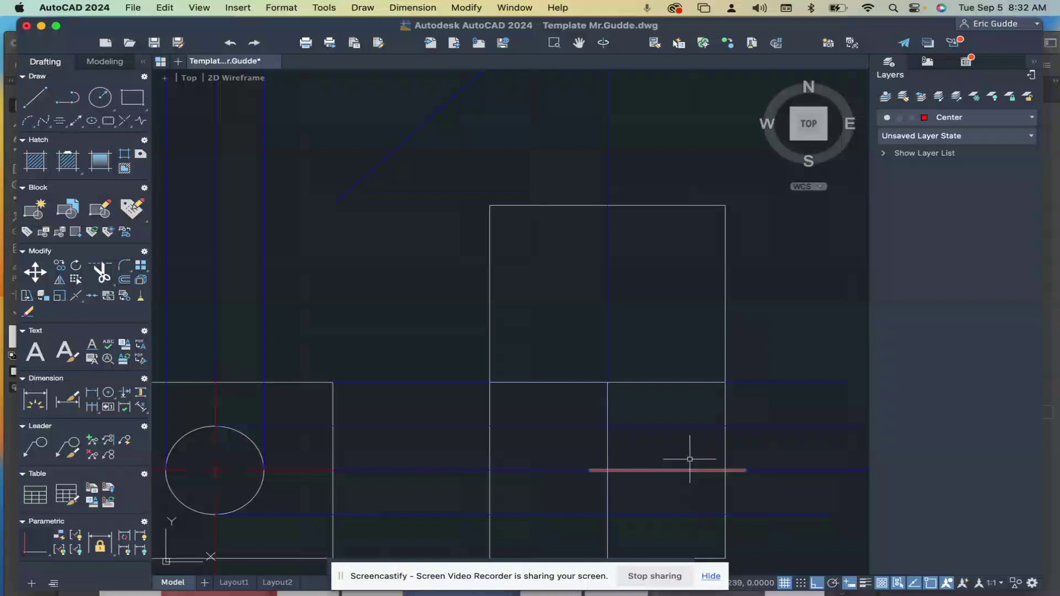
On the Hidden layer, draw the hole's upper hidden line in the side view, from the inner vertical line to the right edge.
left_click(974, 118)
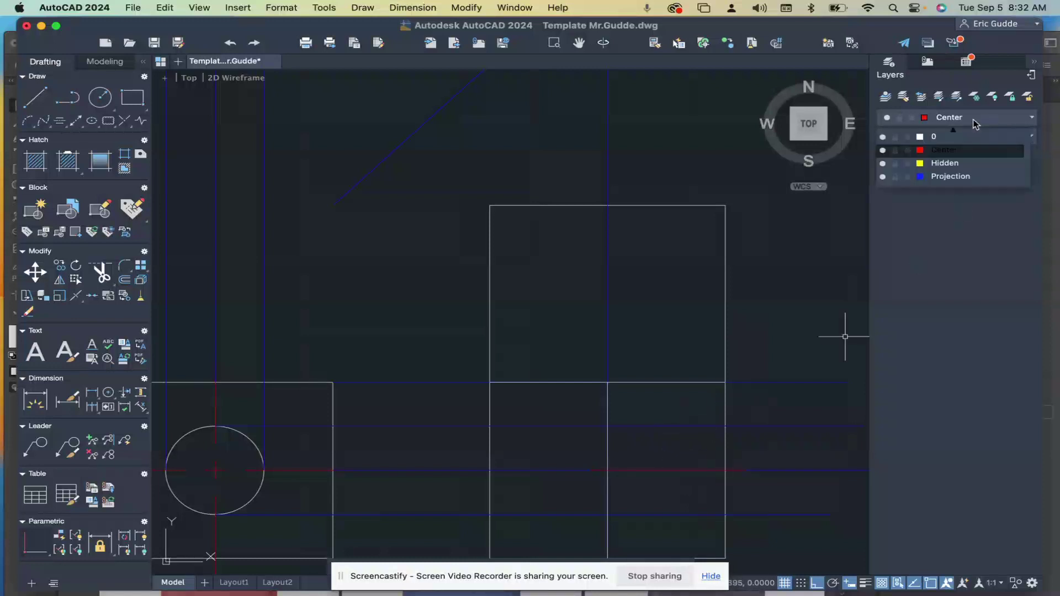
left_click(970, 162)
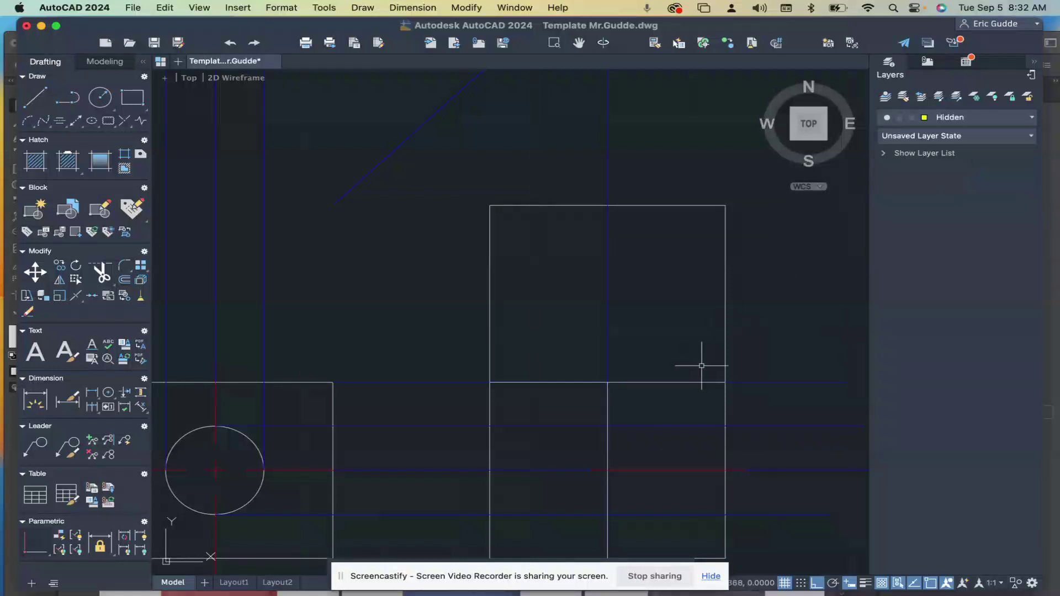
type("l")
key("Return")
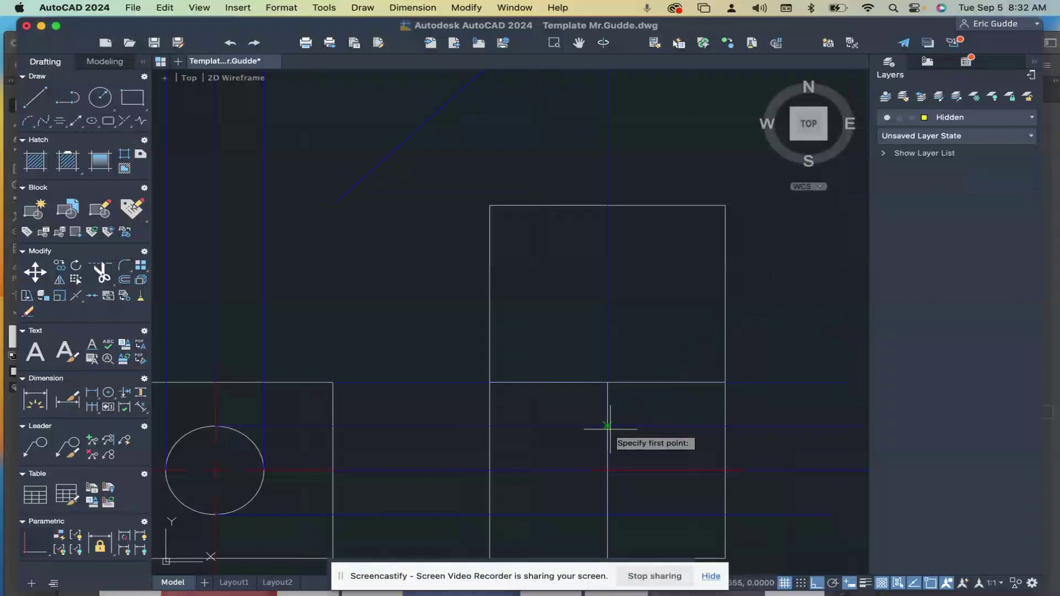
left_click(607, 426)
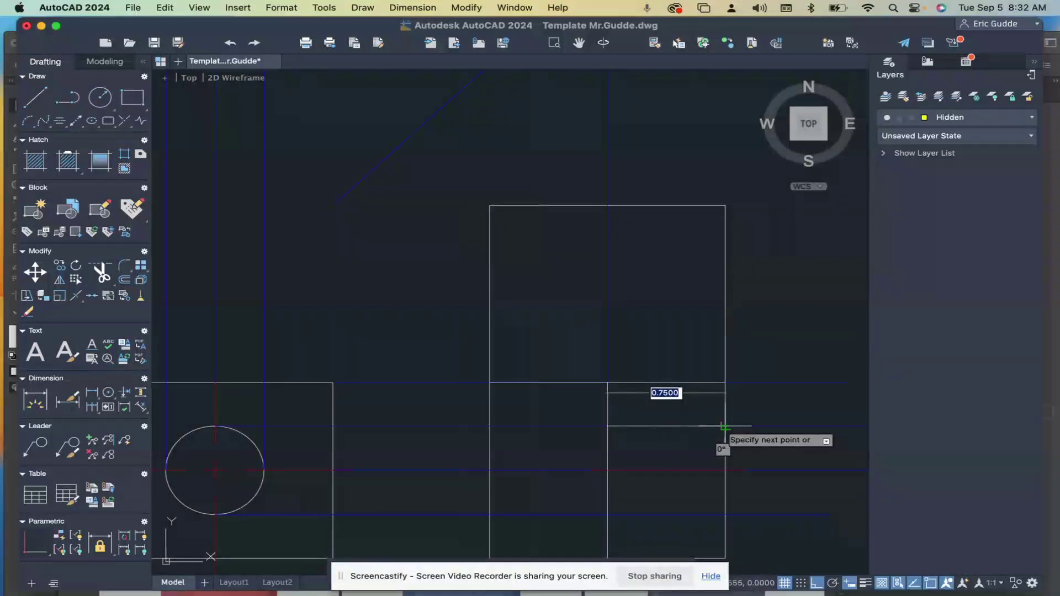
left_click(725, 426)
key("Return")
Draw the hole's lower hidden line in the side view along its projection line, from the inner vertical line to the right edge.
type("l")
key("Return")
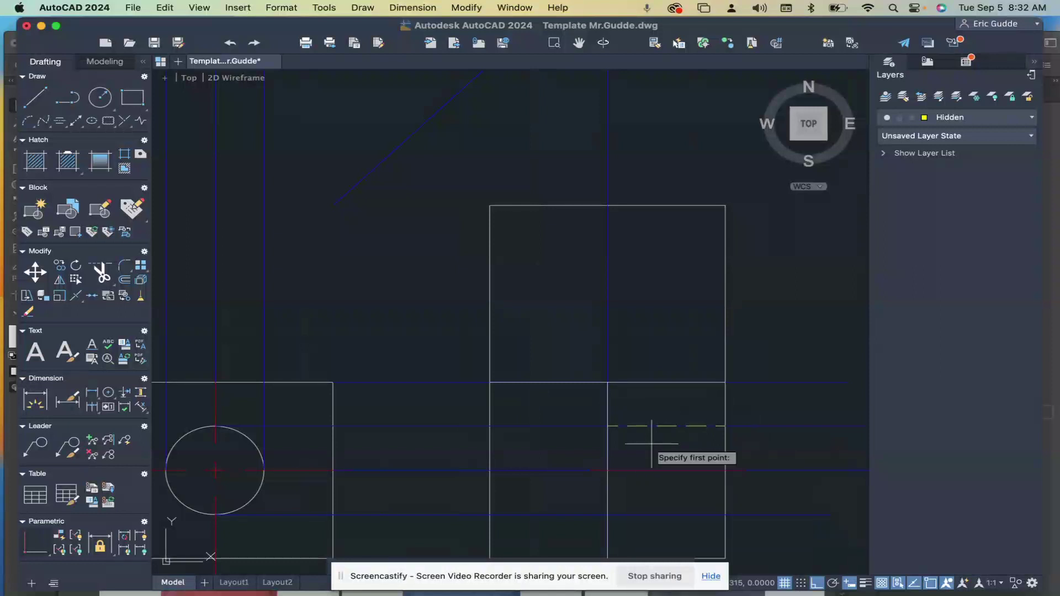
left_click(608, 515)
left_click(724, 515)
key("Return")
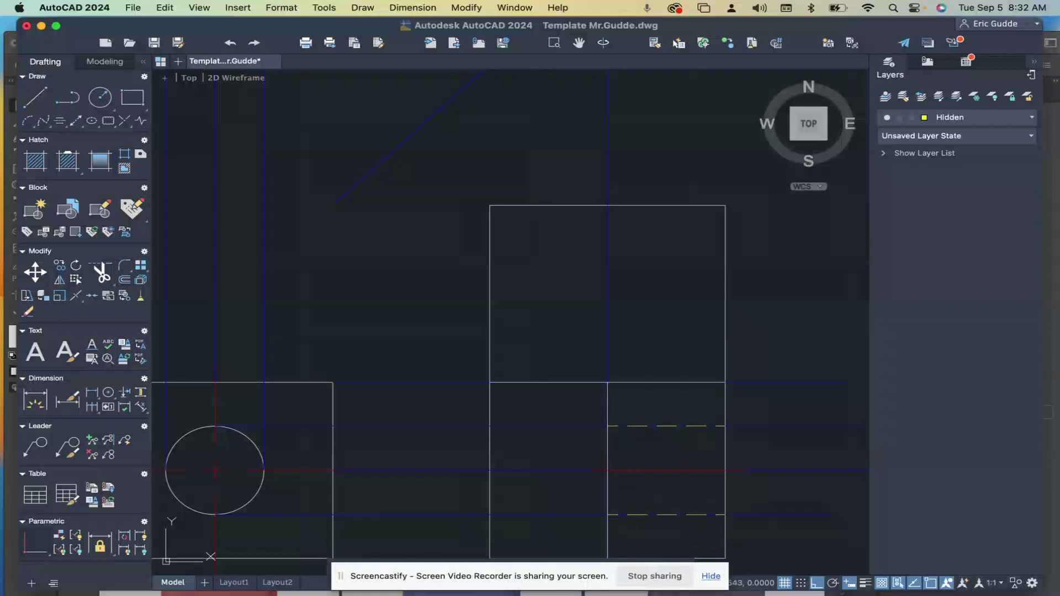
Stretch the left end of the side view's center line outward by 0.01.
left_click(659, 471)
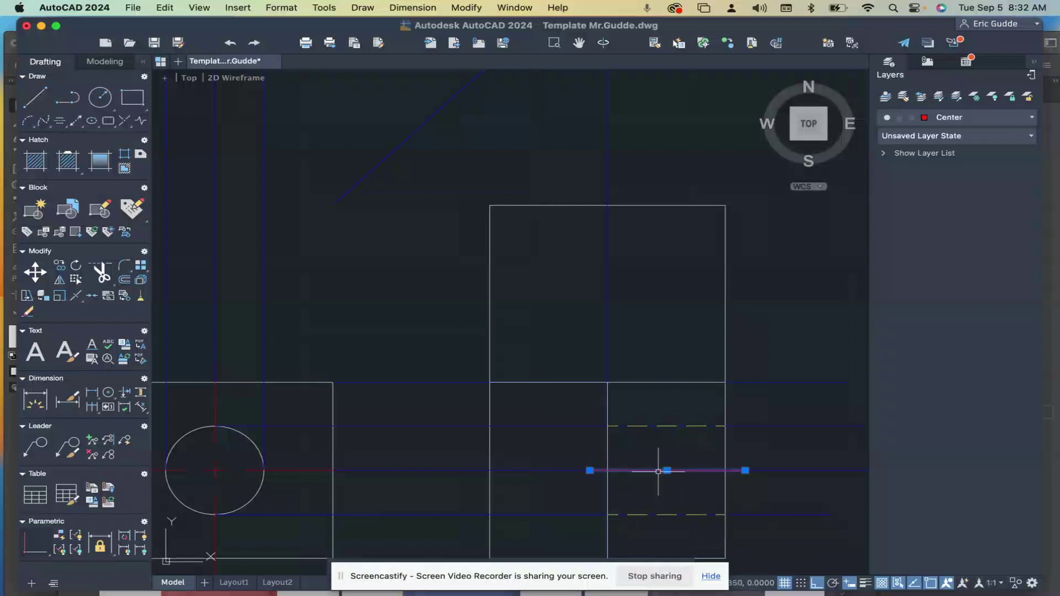
left_click(589, 470)
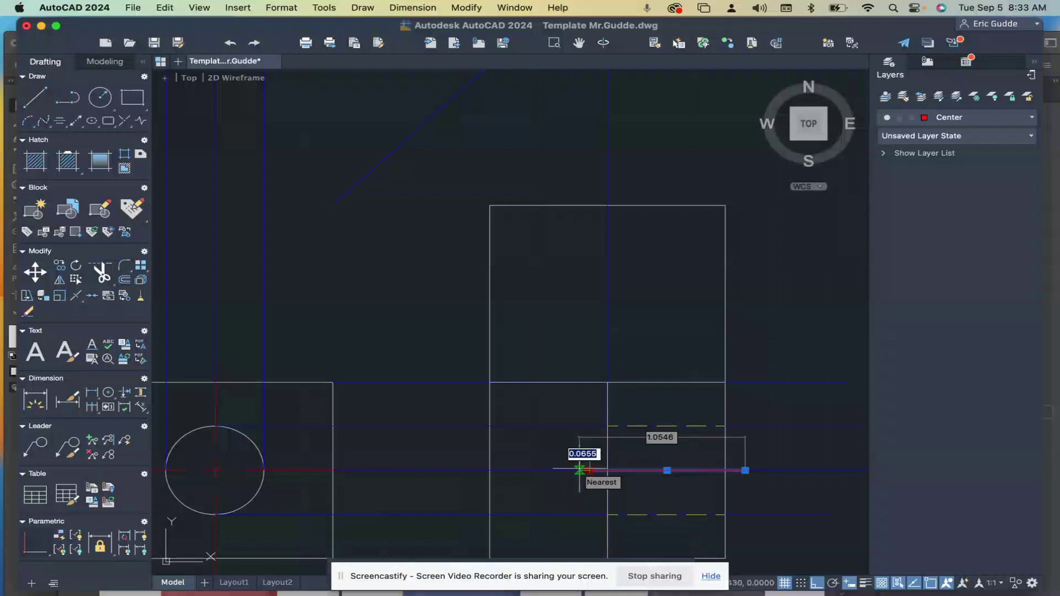
key("BackSpace")
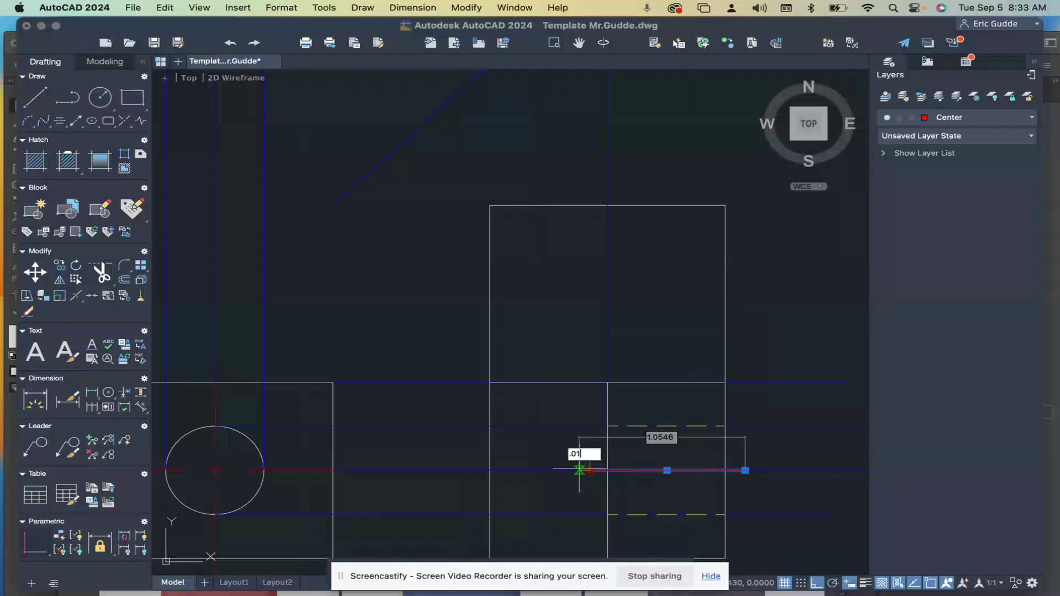
type(".01")
key("Return")
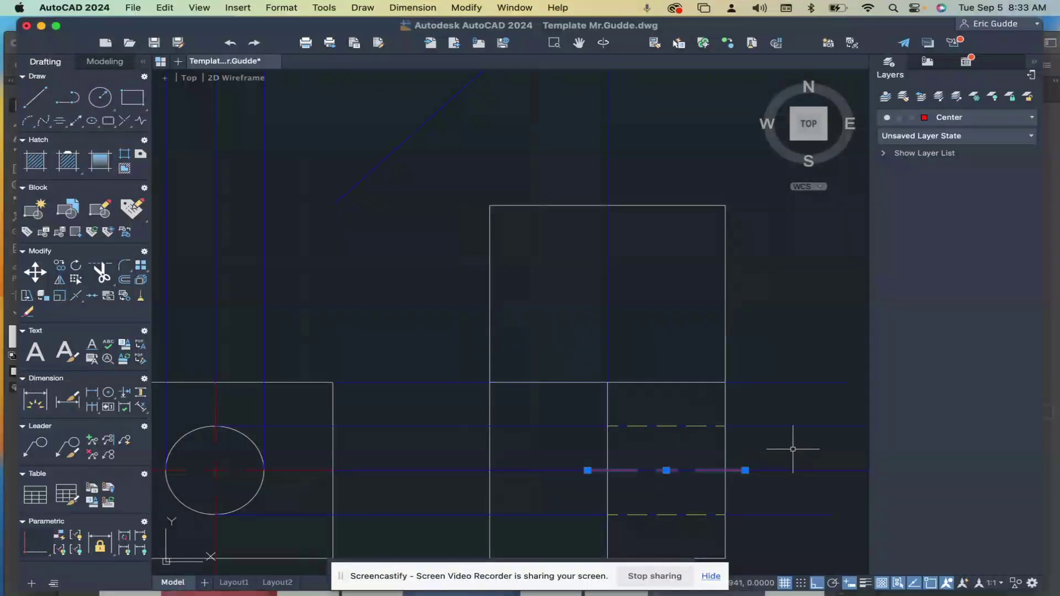
key("Escape")
Turn off the Projection layer to hide the construction lines across all three views.
scroll(778, 452, "down", 5)
scroll(780, 453, "down", 3)
middle_click_drag(820, 330, 759, 333)
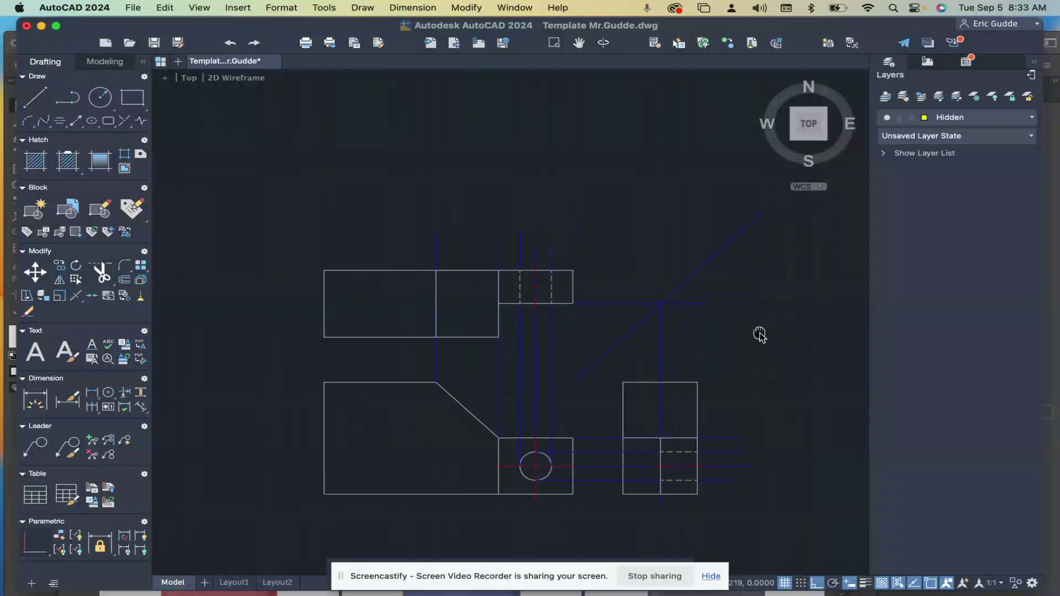
left_click(978, 118)
left_click(883, 176)
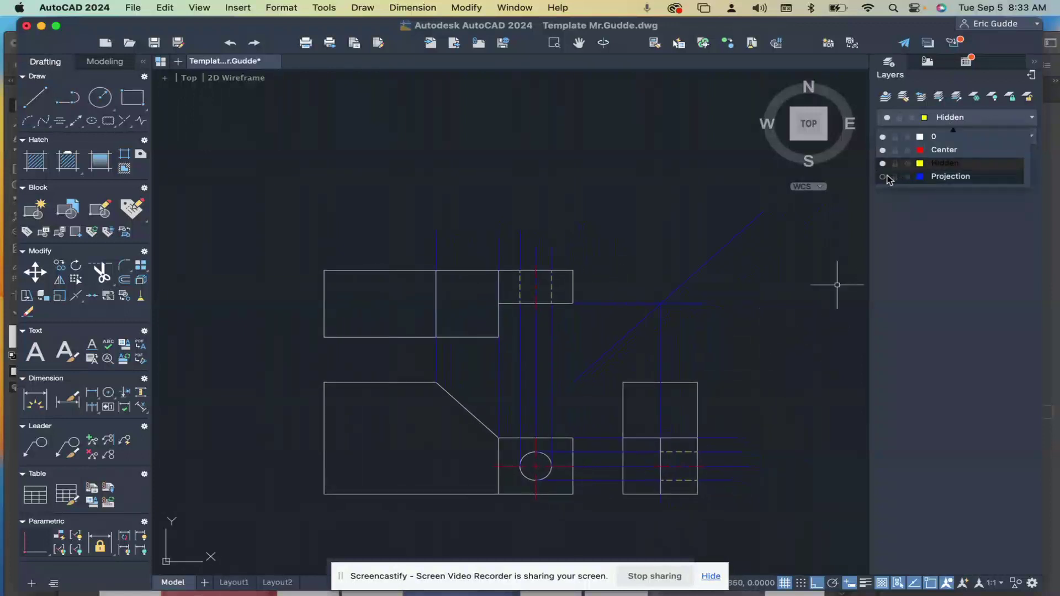
left_click(915, 211)
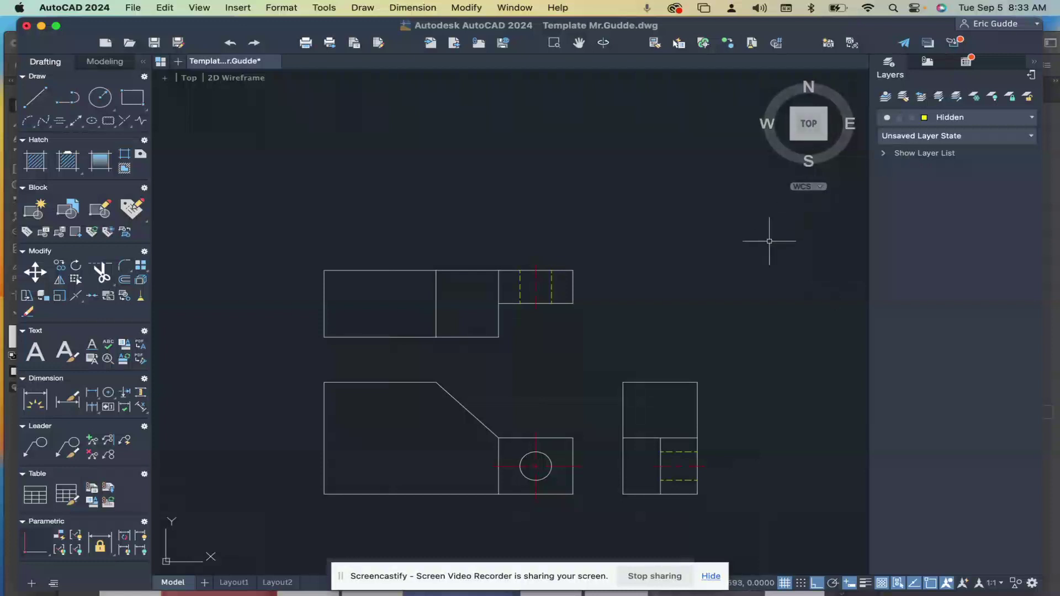